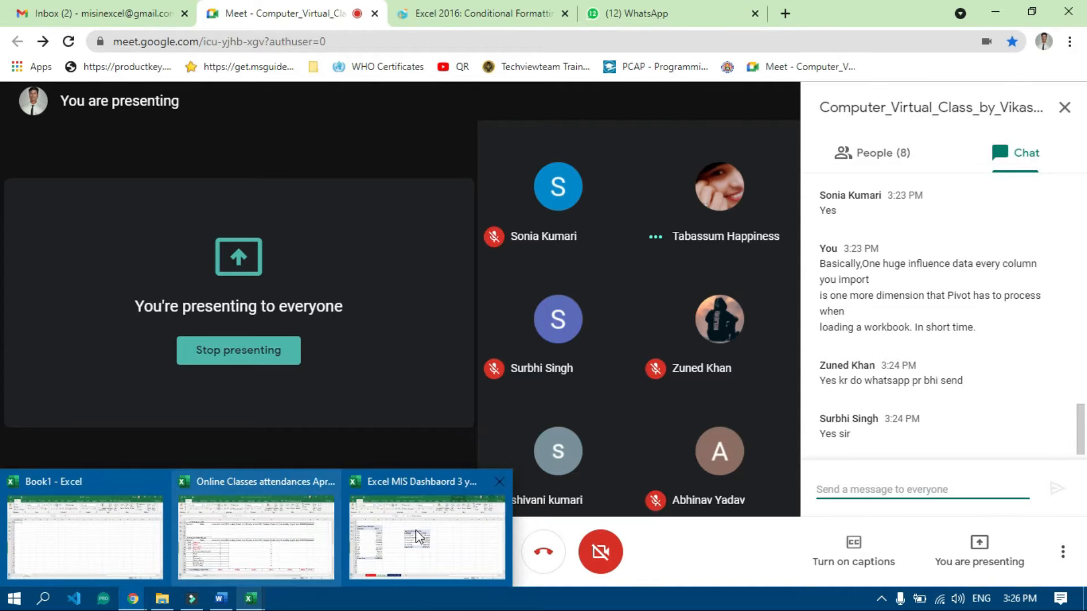
- Switch to Excel and close the Online Classes attendances April 2021 workbook
{"action": "left_click", "coordinate": [250, 598]}
{"action": "mouse_move", "coordinate": [254, 599]}
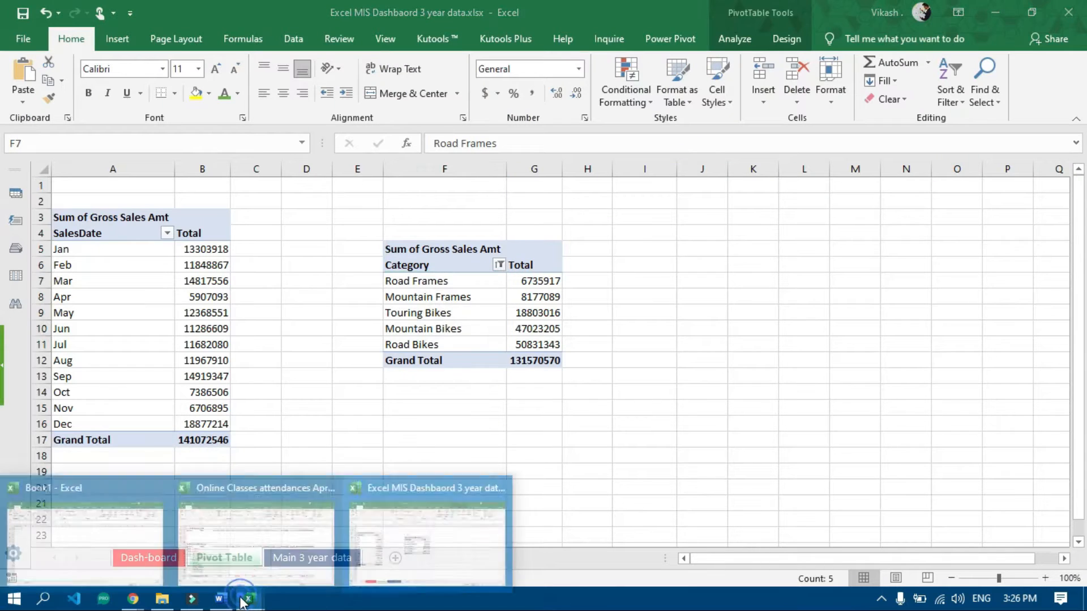
{"action": "left_click", "coordinate": [249, 546]}
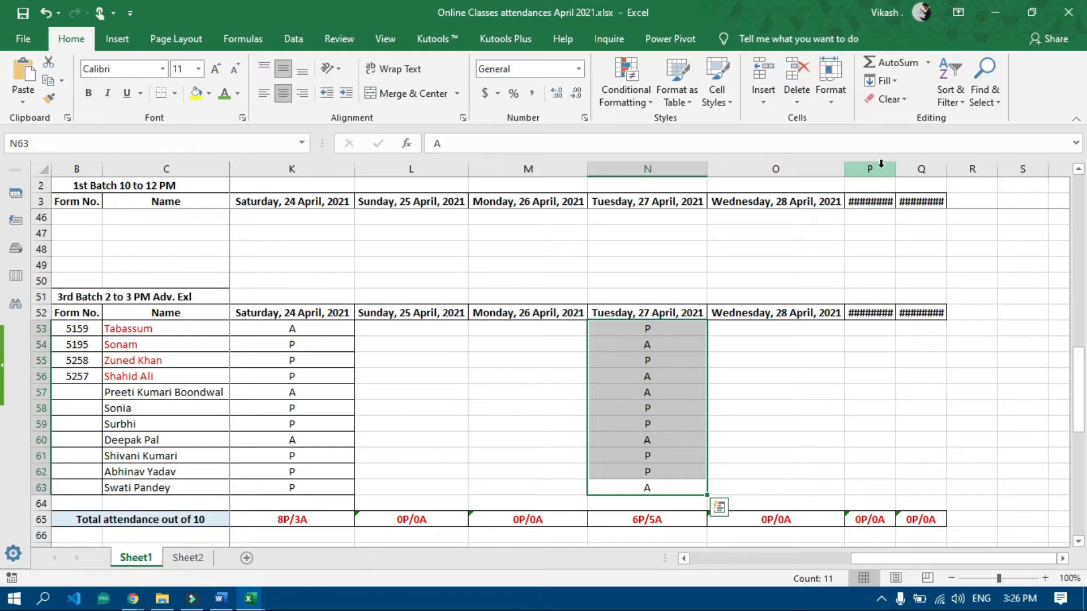
{"action": "left_click", "coordinate": [1068, 12]}
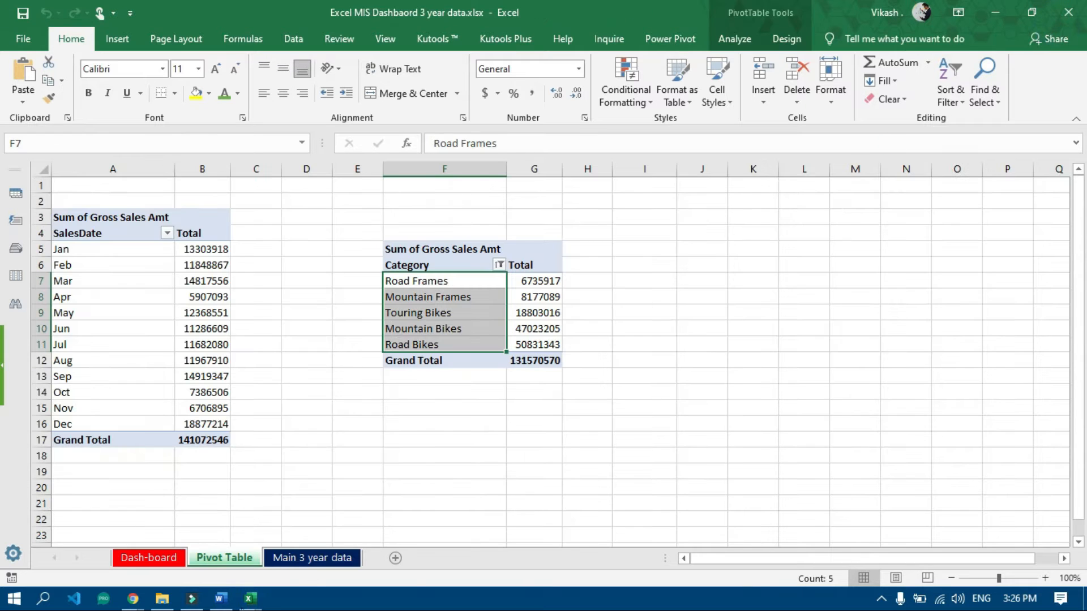
- Bring up the Excel MIS Dashbaord 3 year data workbook and open its Main 3 year data sheet
{"action": "left_click", "coordinate": [253, 600]}
{"action": "left_click", "coordinate": [188, 556]}
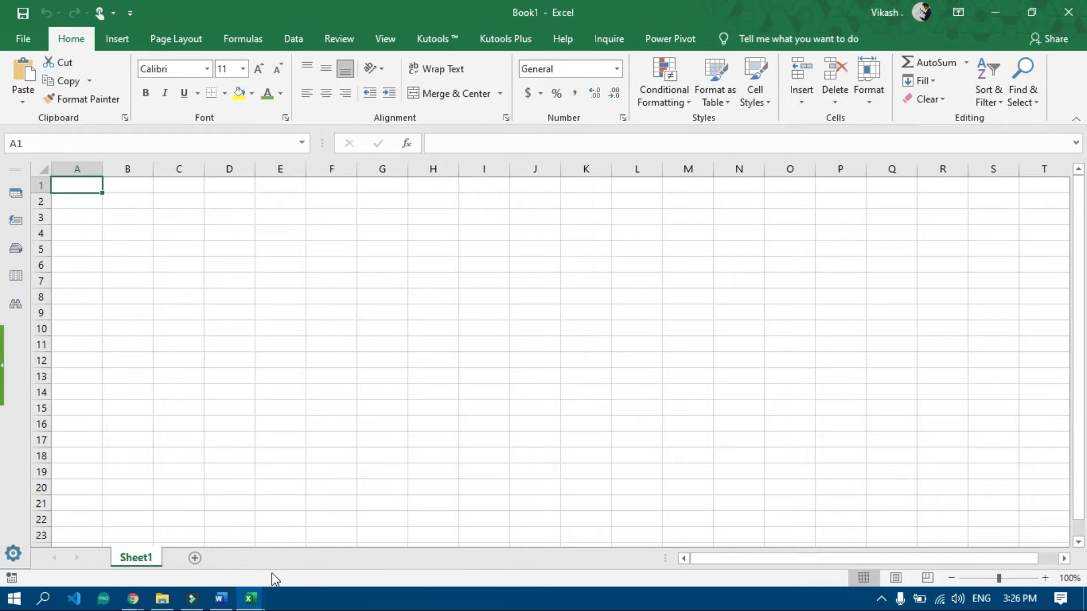
{"action": "left_click", "coordinate": [254, 599]}
{"action": "left_click", "coordinate": [347, 536]}
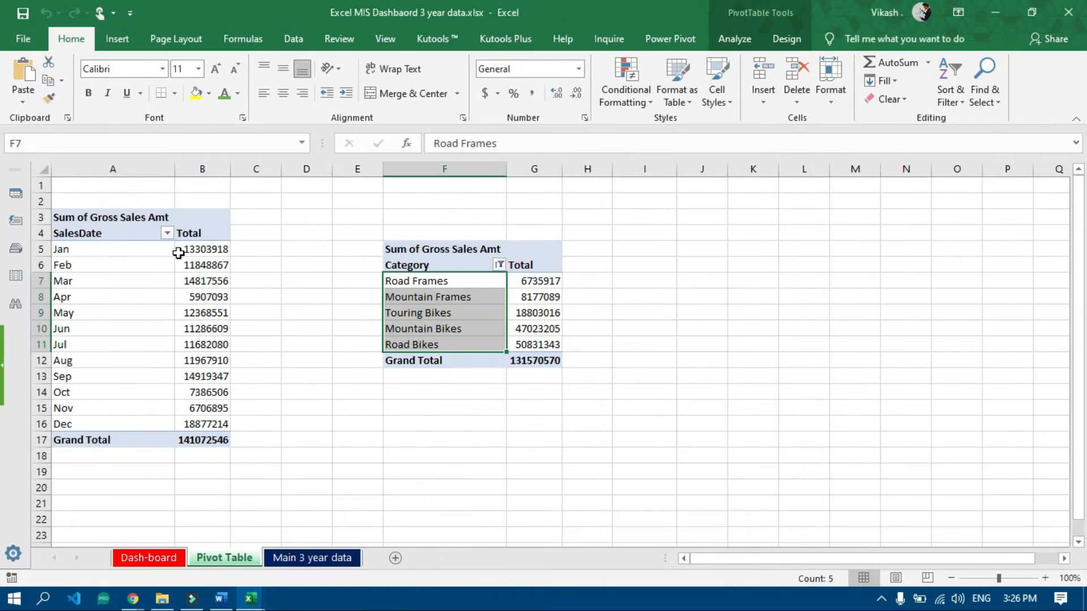
{"action": "left_click", "coordinate": [337, 558]}
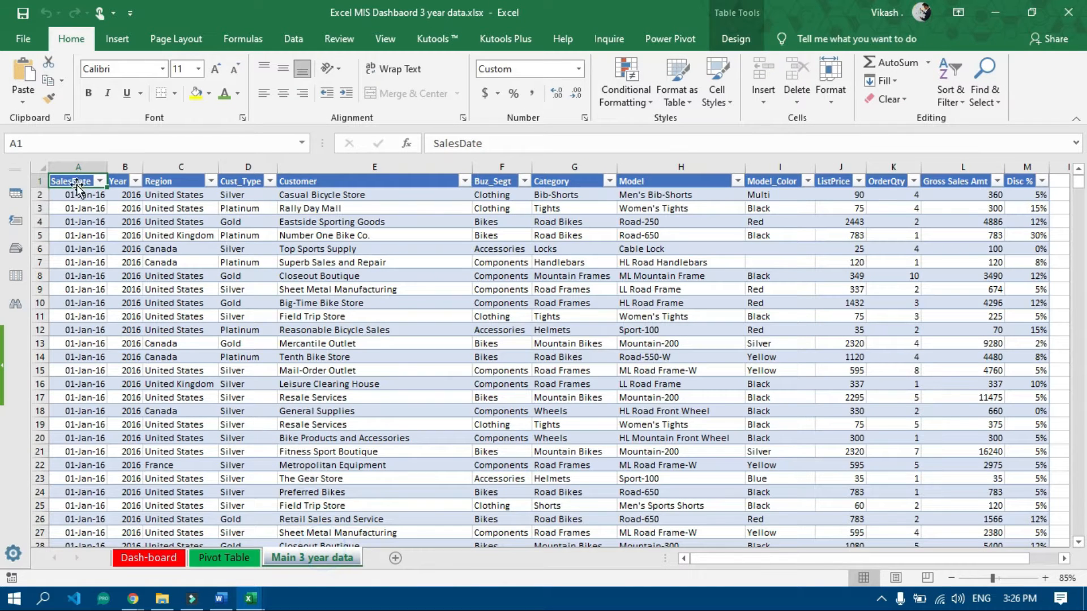
- Review the sales table's column headers from SalesDate to Disc % and the monthly sales totals on the Pivot Table sheet
{"action": "left_click_drag", "start_coordinate": [76, 182], "coordinate": [746, 468]}
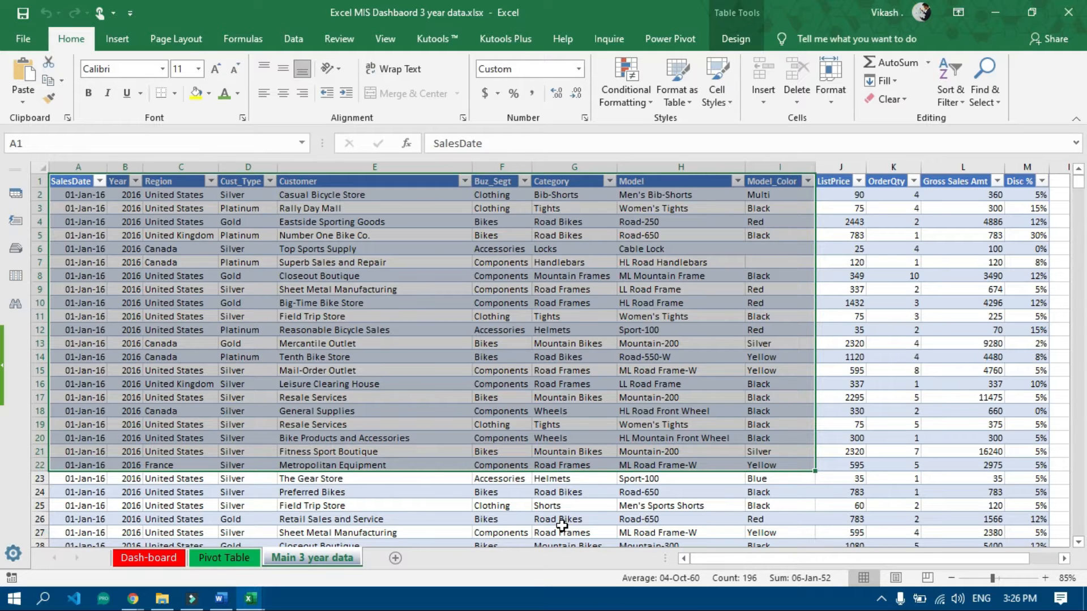
{"action": "left_click", "coordinate": [77, 181]}
{"action": "scroll", "coordinate": [83, 194], "scroll_direction": "up", "scroll_amount": 3, "text": "ctrl"}
{"action": "left_click_drag", "start_coordinate": [113, 191], "coordinate": [957, 195]}
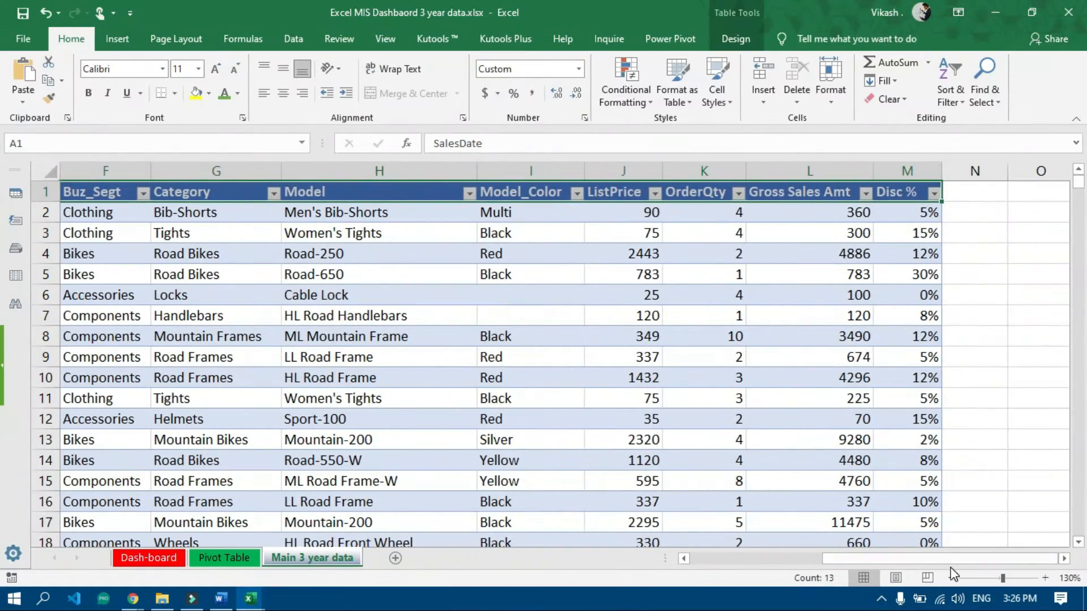
{"action": "left_click_drag", "start_coordinate": [949, 560], "coordinate": [722, 558]}
{"action": "left_click", "coordinate": [240, 559]}
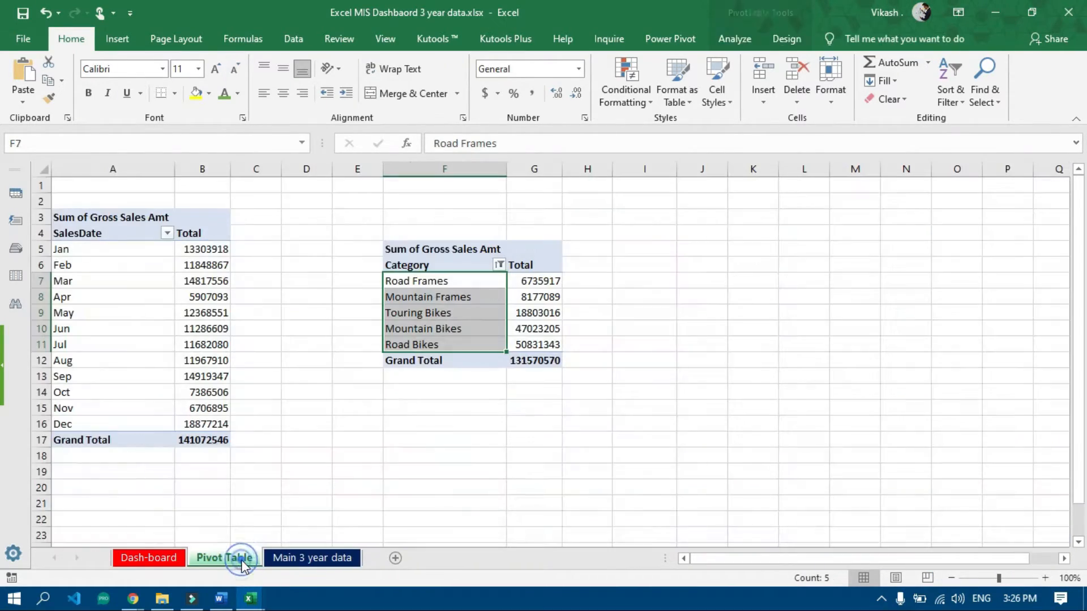
{"action": "left_click_drag", "start_coordinate": [116, 249], "coordinate": [219, 416]}
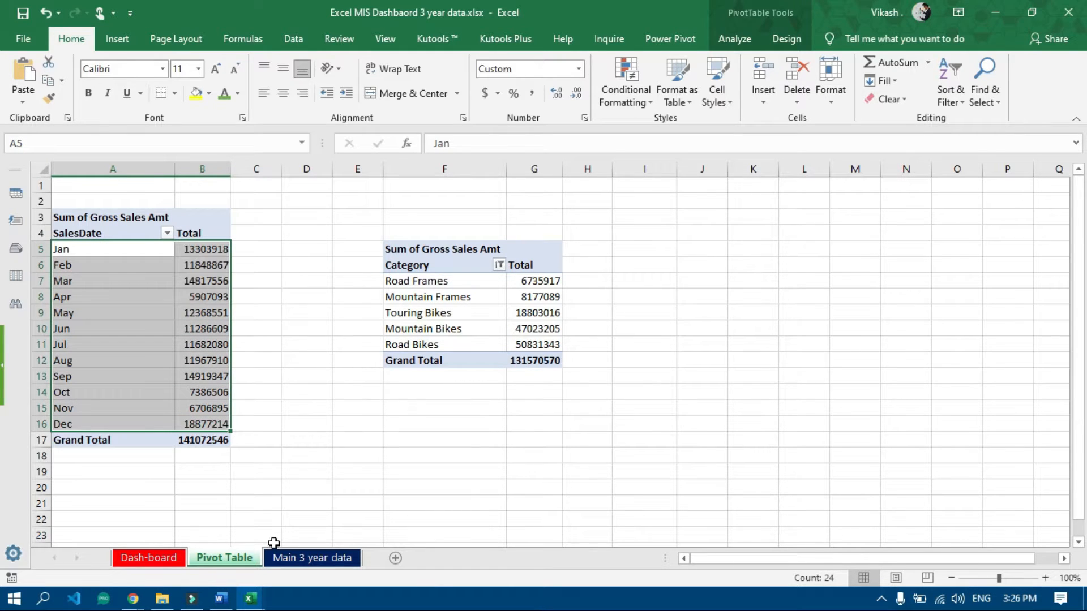
- Copy the entire sales table from the Main 3 year data sheet into blank Book1, starting at cell A1 of Sheet1
{"action": "left_click", "coordinate": [316, 559]}
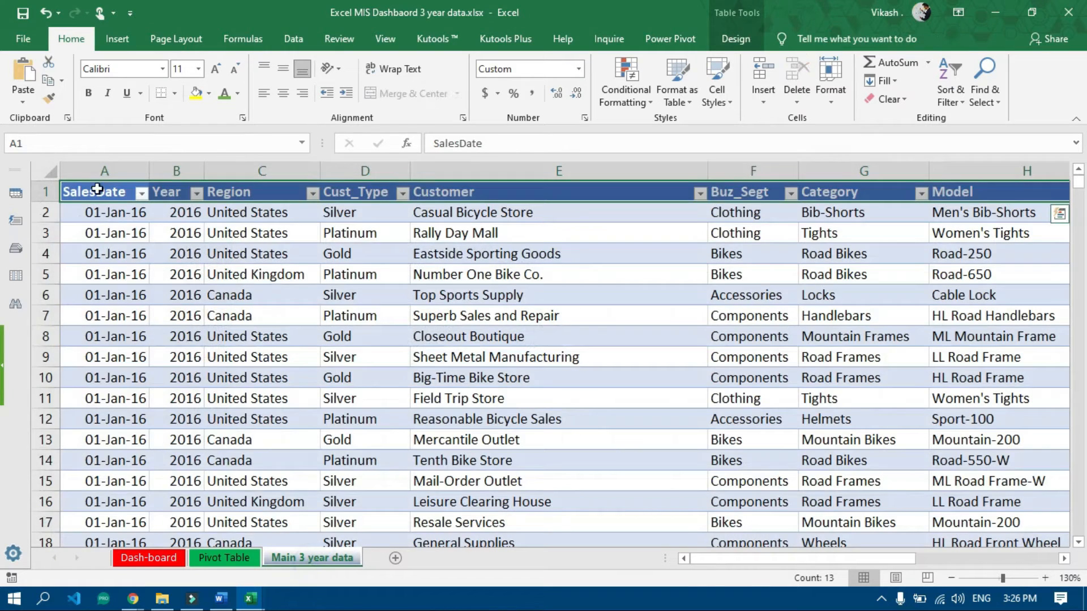
{"action": "left_click", "coordinate": [96, 192]}
{"action": "left_click", "coordinate": [96, 192]}
{"action": "key", "text": "ctrl+shift+End"}
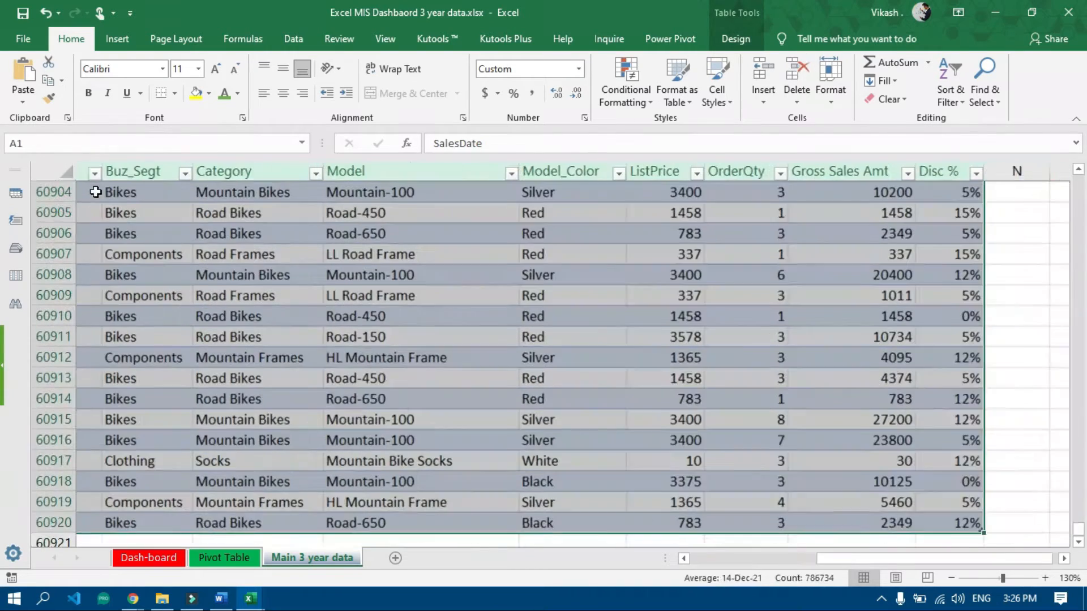
{"action": "key", "text": "ctrl+c"}
{"action": "key", "text": "ctrl+n"}
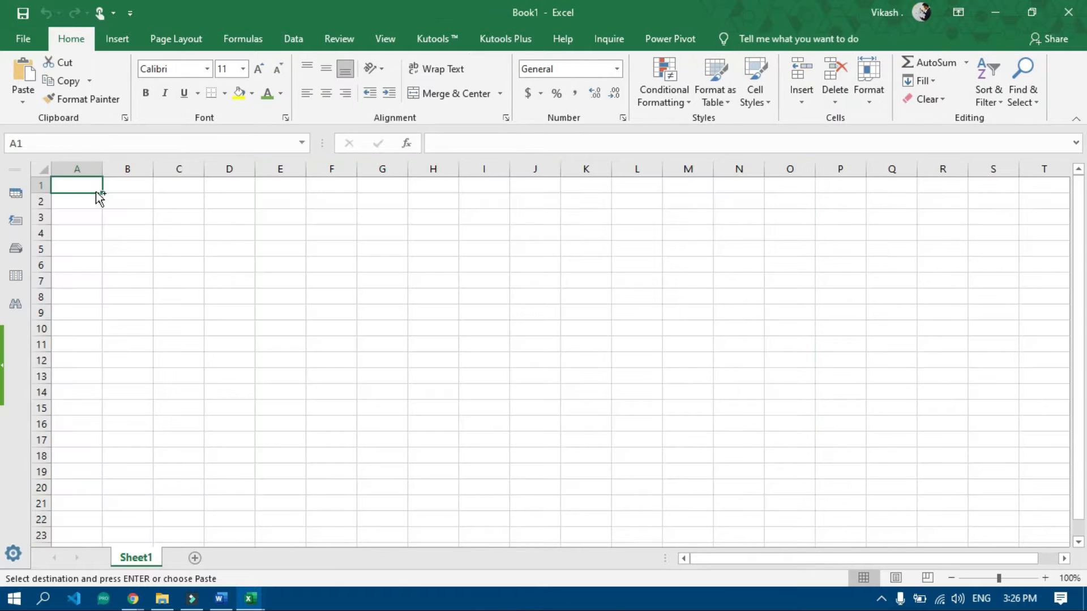
{"action": "key", "text": "ctrl+v"}
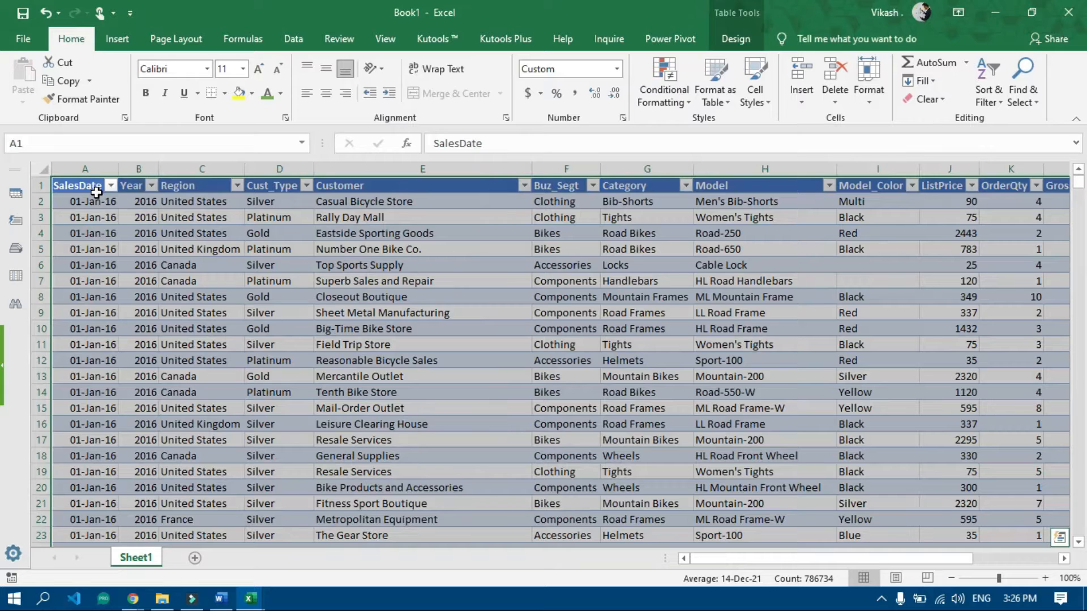
- Add two new worksheets to Book1 and go back to Sheet1
{"action": "left_click", "coordinate": [195, 561]}
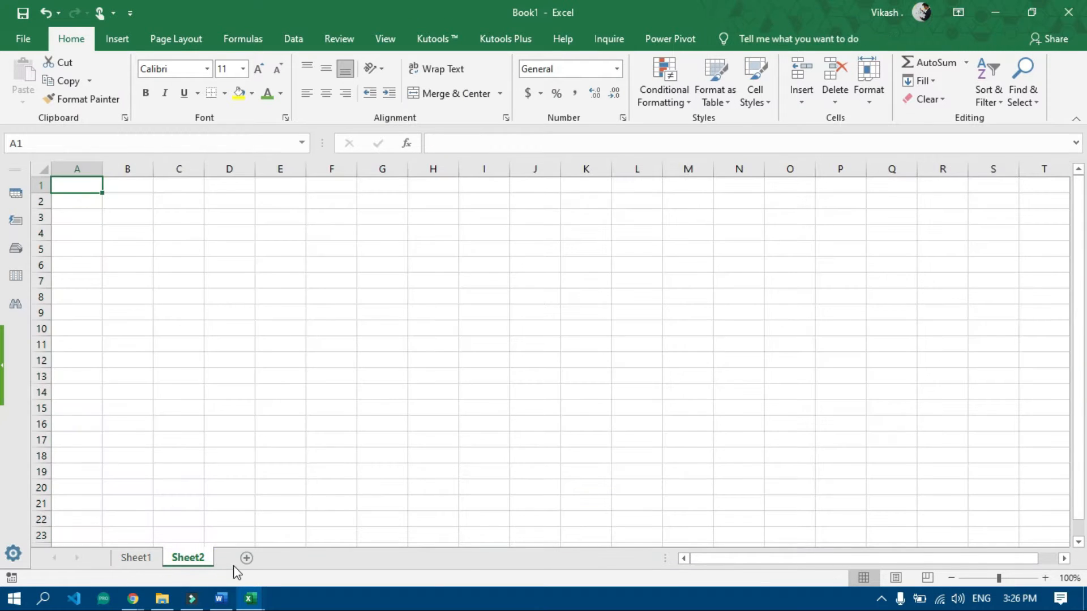
{"action": "left_click", "coordinate": [245, 560]}
{"action": "left_click", "coordinate": [185, 562]}
{"action": "left_click", "coordinate": [129, 560]}
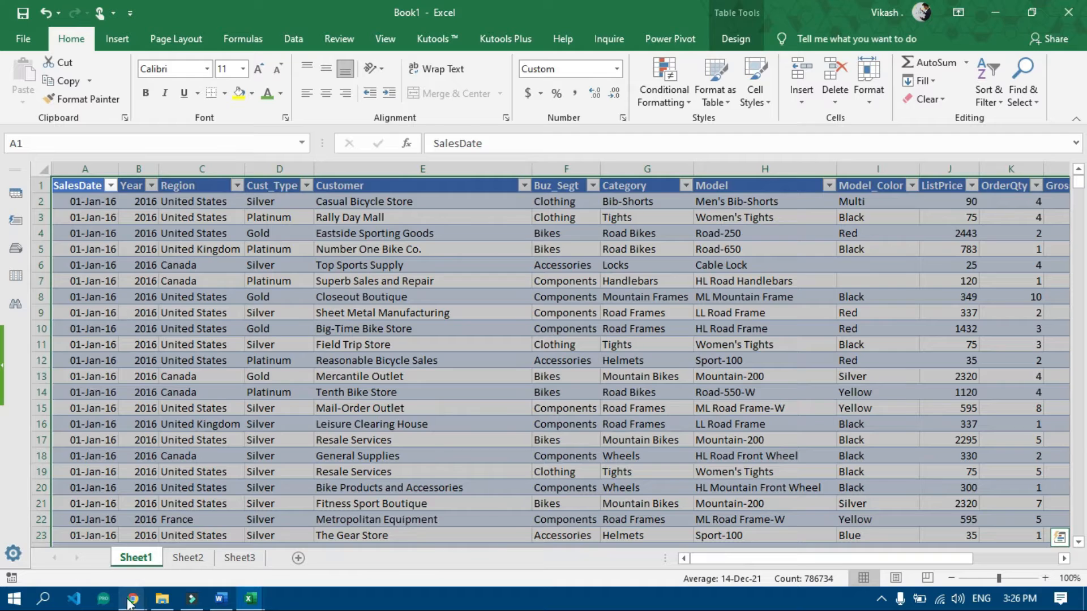
- Check the Google Meet chat for participants' messages and return to the sales table in Book1
{"action": "mouse_move", "coordinate": [132, 598]}
{"action": "left_click", "coordinate": [117, 552]}
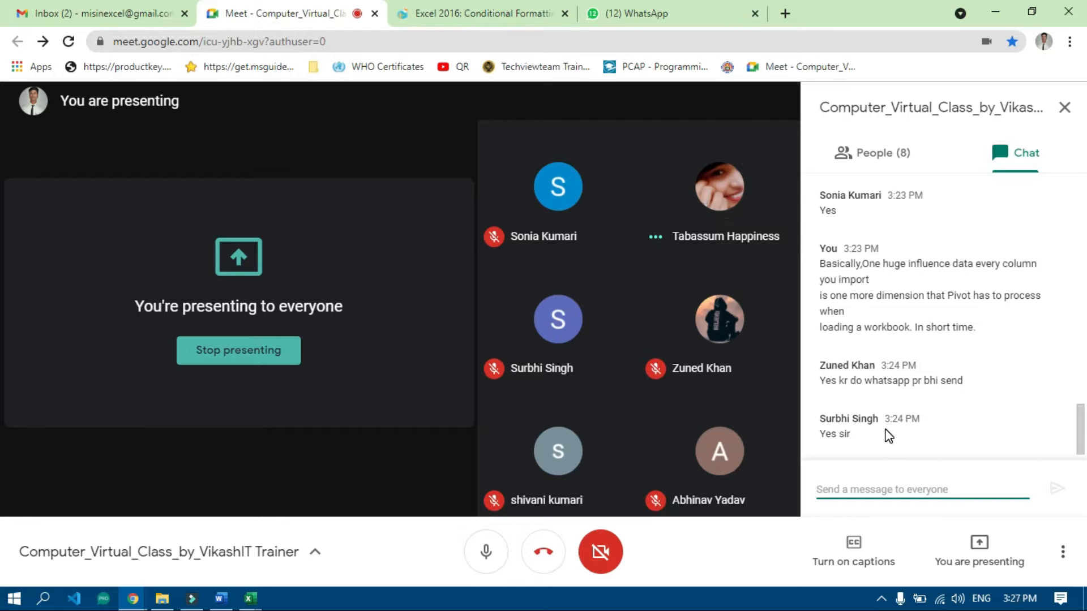
{"action": "key", "text": "alt+Tab"}
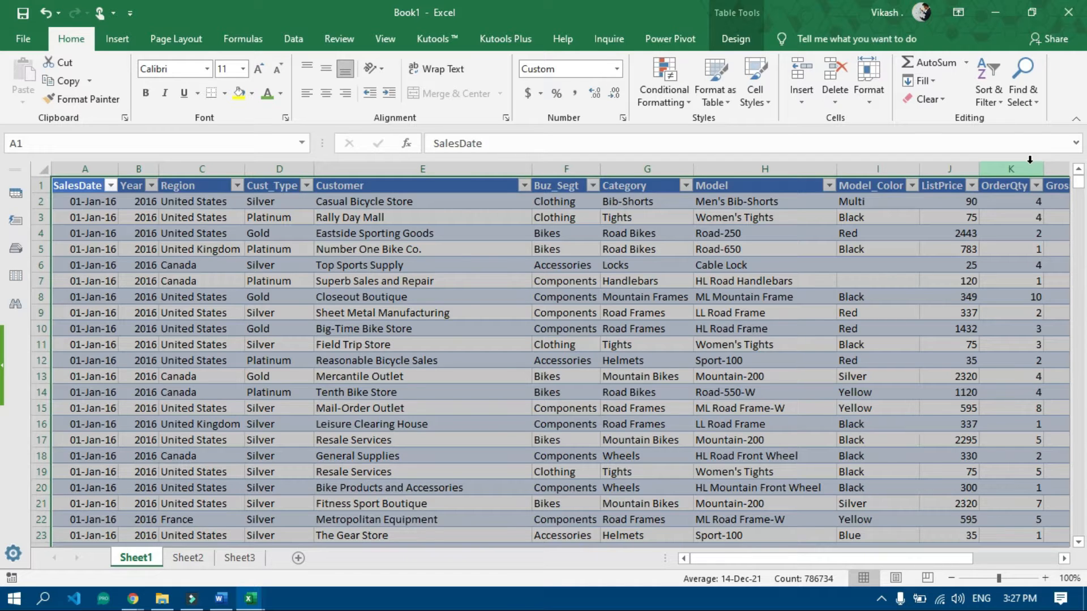
{"action": "key", "text": "alt+Tab"}
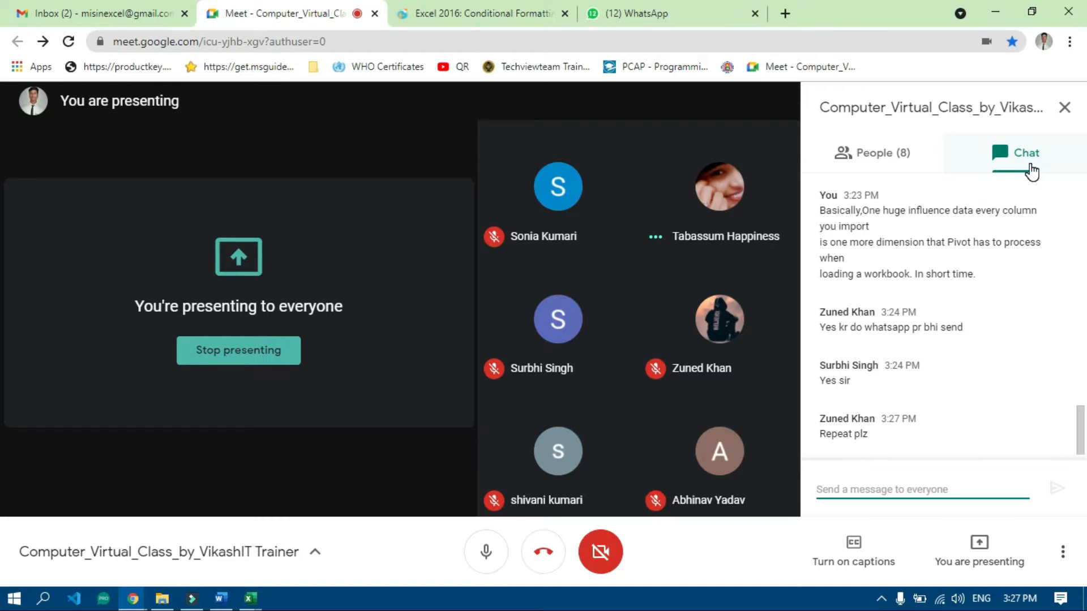
{"action": "key", "text": "alt+Tab"}
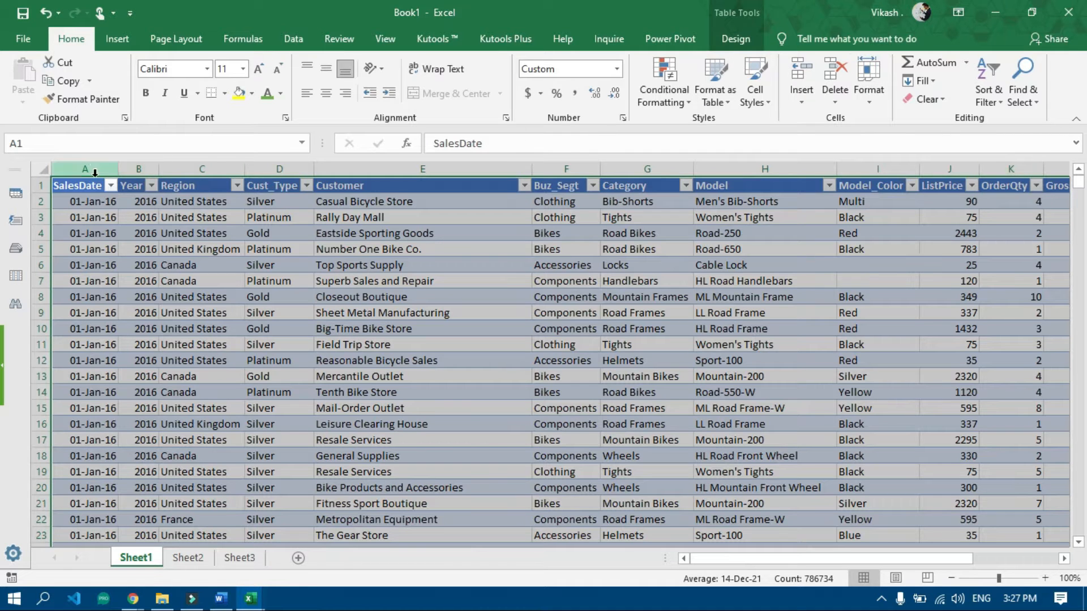
{"action": "left_click_drag", "start_coordinate": [98, 185], "coordinate": [229, 291]}
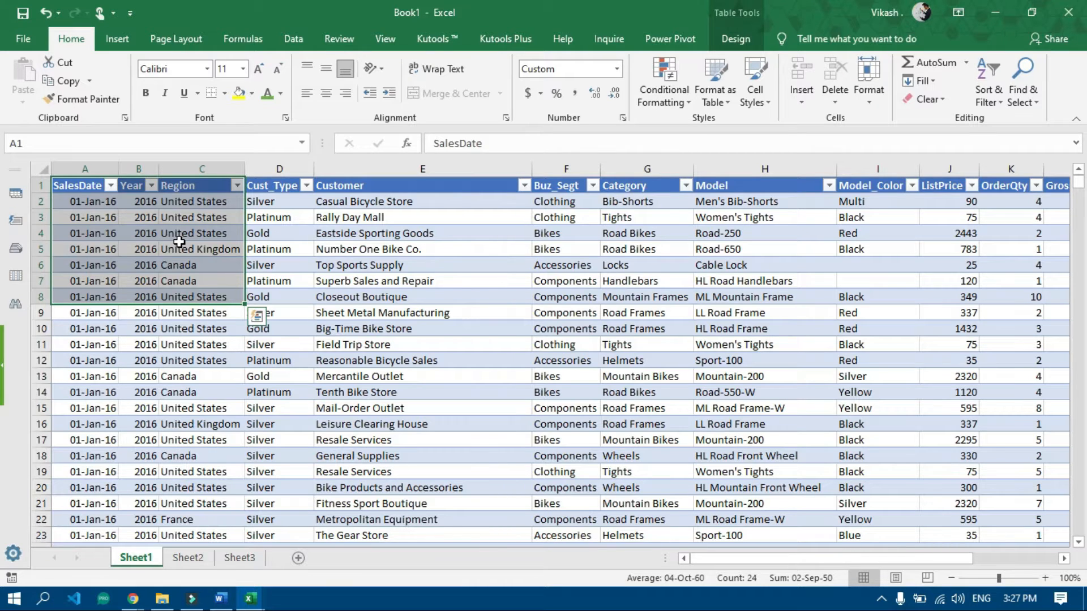
- Switch to Google Meet, mute the microphone while reading the participants' chat replies, and unmute it
{"action": "key", "text": "alt+Tab"}
{"action": "key", "text": "ctrl+d"}
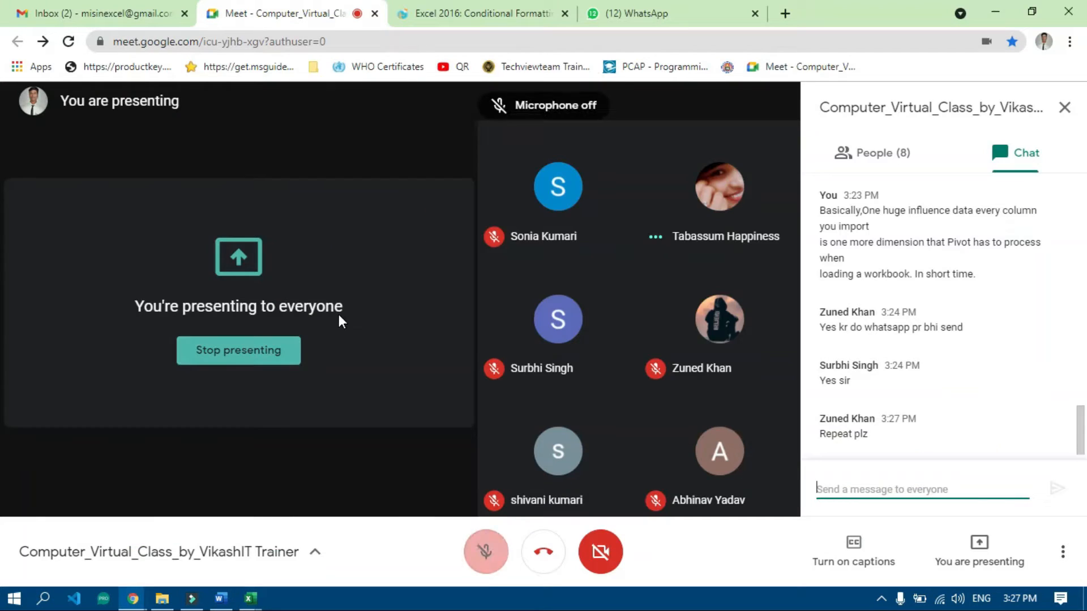
{"action": "left_click", "coordinate": [494, 555]}
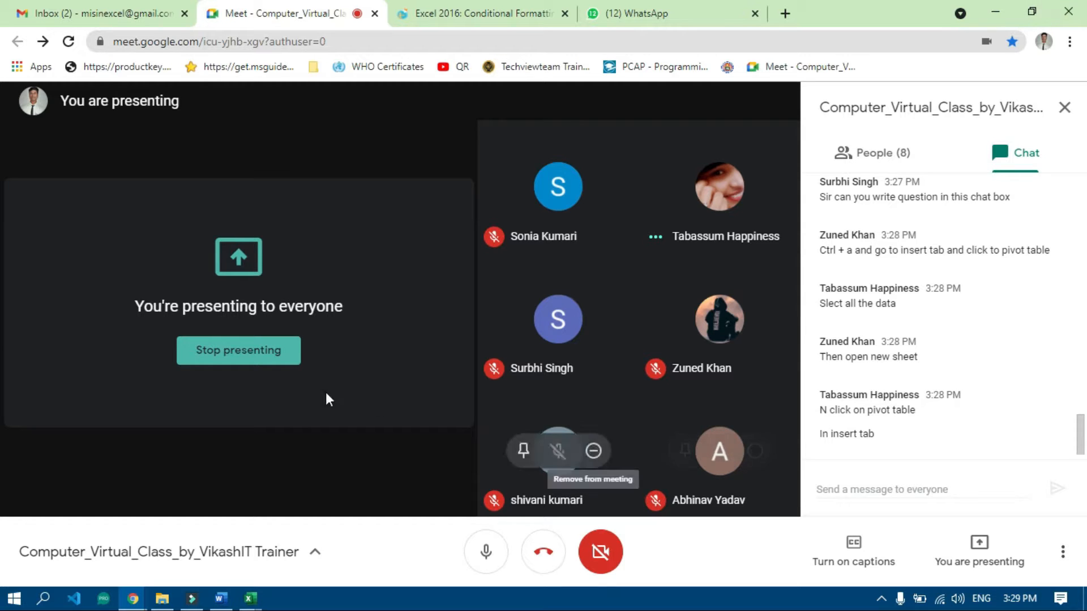
- Switch back to Book1 in Excel and start creating a PivotTable from the sales table on Sheet1
{"action": "left_click", "coordinate": [250, 598]}
{"action": "left_click", "coordinate": [331, 542]}
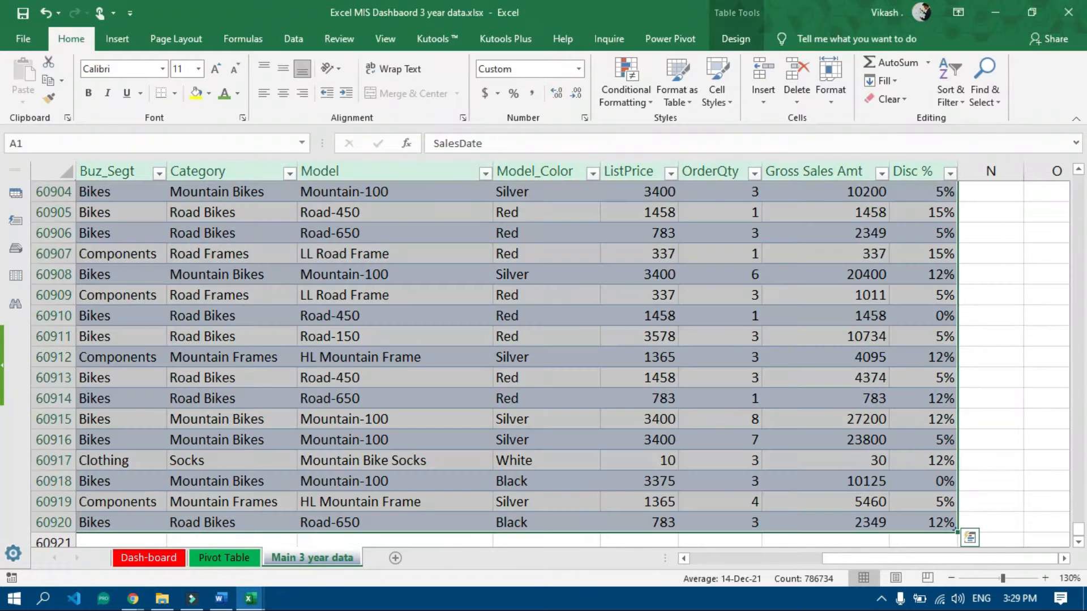
{"action": "left_click", "coordinate": [255, 599]}
{"action": "left_click", "coordinate": [207, 547]}
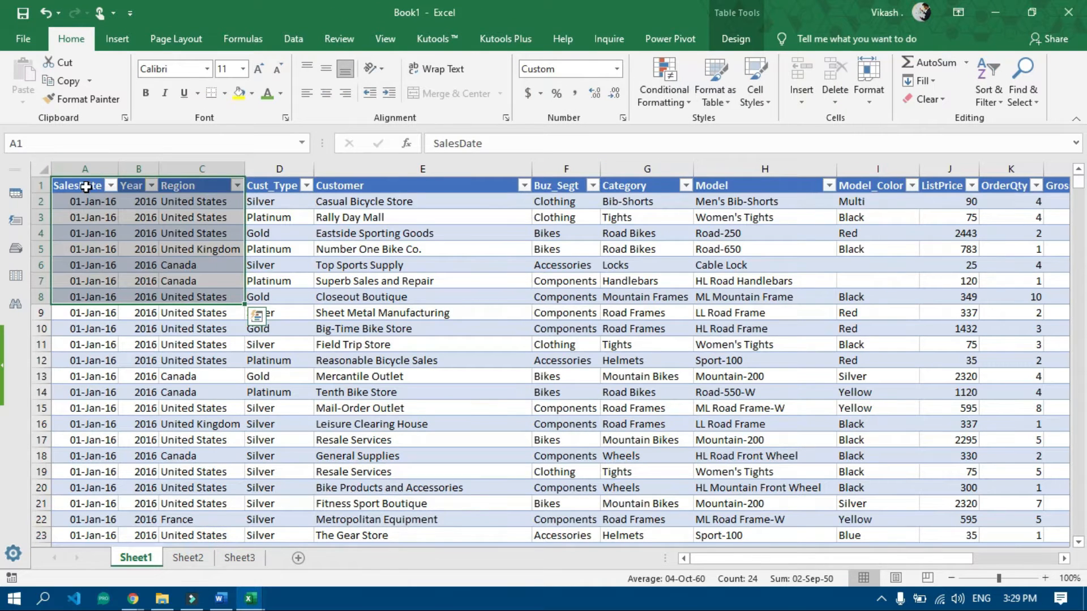
{"action": "left_click_drag", "start_coordinate": [85, 186], "coordinate": [214, 239]}
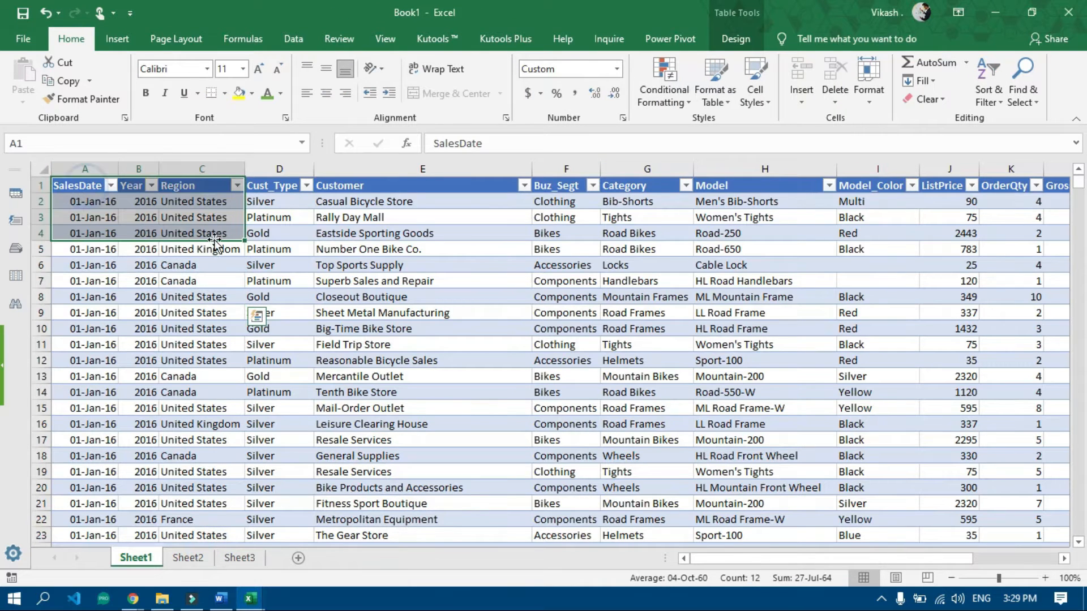
{"action": "left_click", "coordinate": [113, 38]}
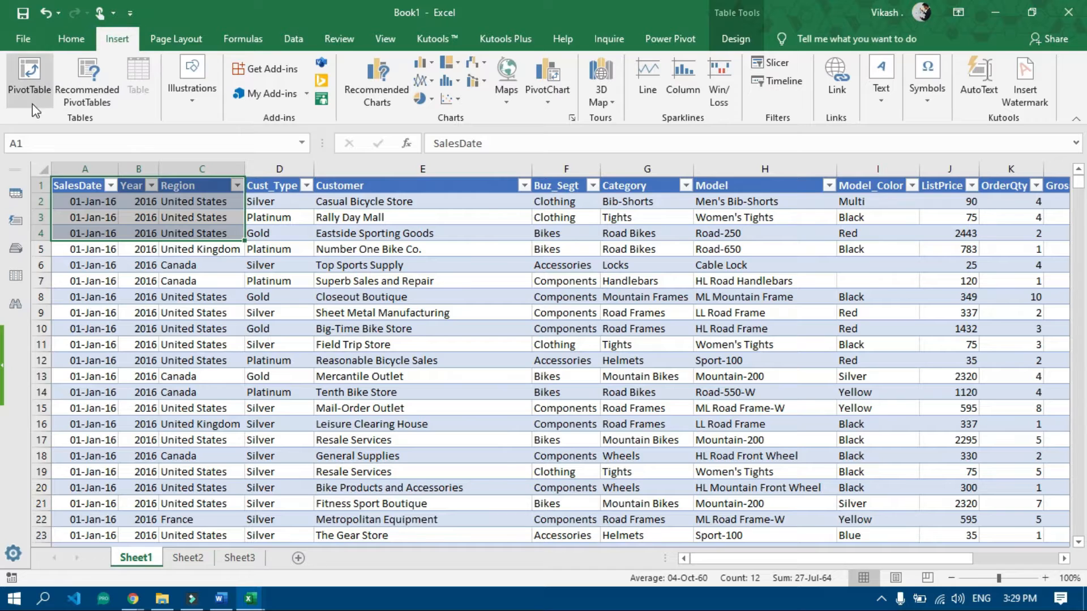
{"action": "left_click", "coordinate": [39, 76]}
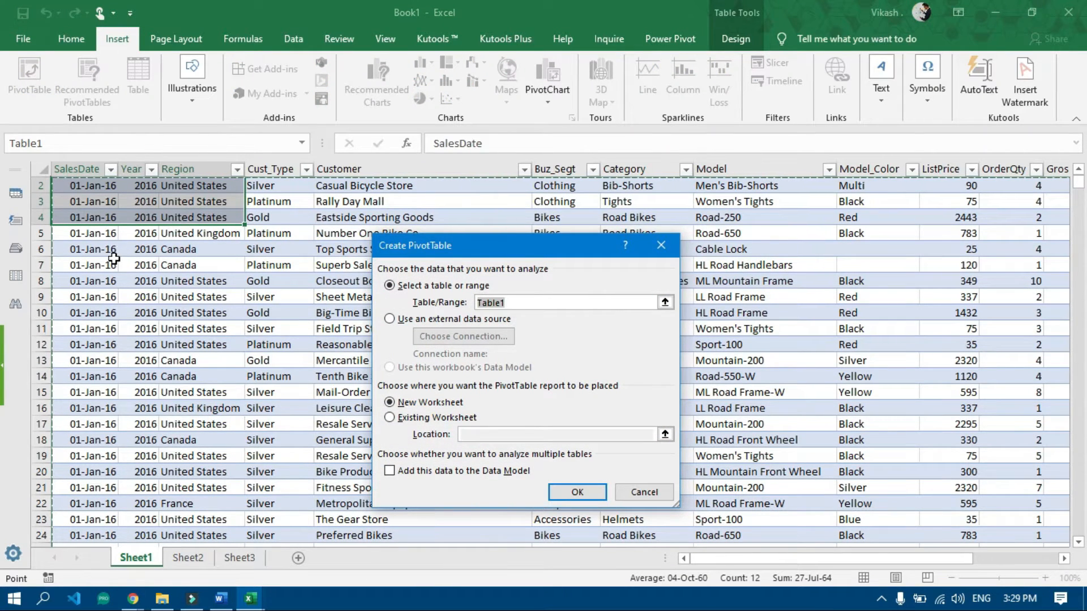
- Select the complete sales table, Table1, from the SalesDate header to the last row and column as the PivotTable source
{"action": "scroll", "coordinate": [114, 258], "scroll_direction": "up", "scroll_amount": 3}
{"action": "left_click", "coordinate": [93, 186]}
{"action": "key", "text": "ctrl+shift+Down"}
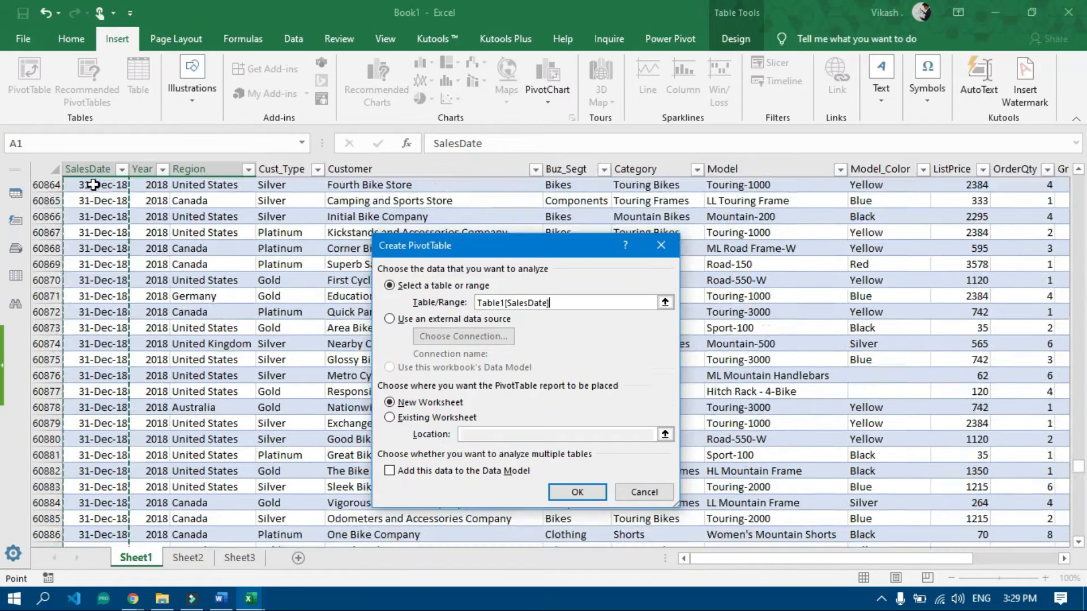
{"action": "key", "text": "ctrl+shift+Right"}
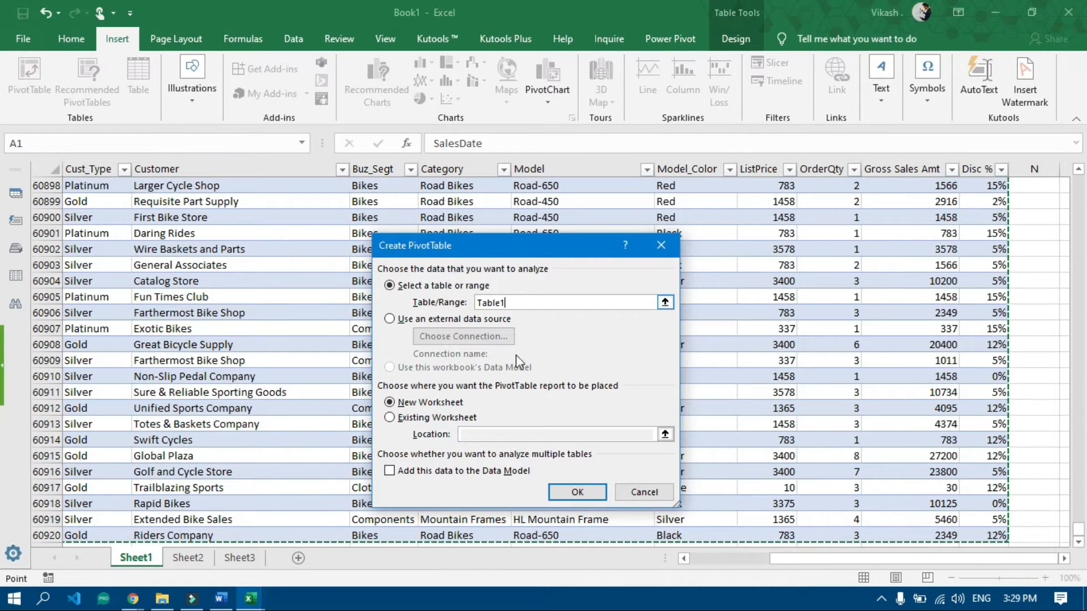
- Create the PivotTable on the existing worksheet at Sheet2!$A$1 and select its empty report area
{"action": "left_click", "coordinate": [417, 406]}
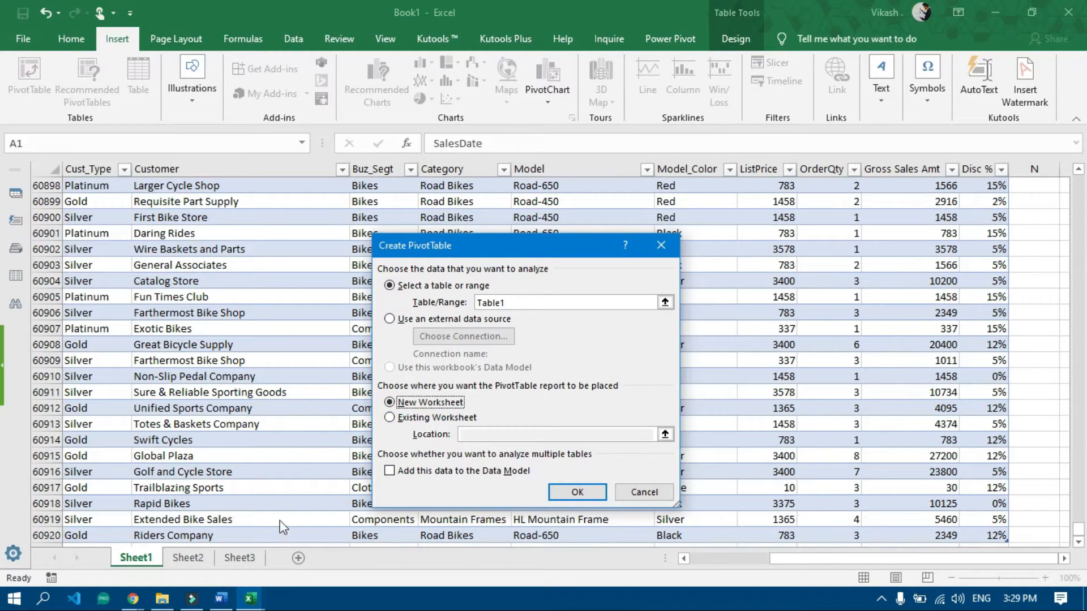
{"action": "left_click", "coordinate": [425, 419]}
{"action": "left_click", "coordinate": [187, 558]}
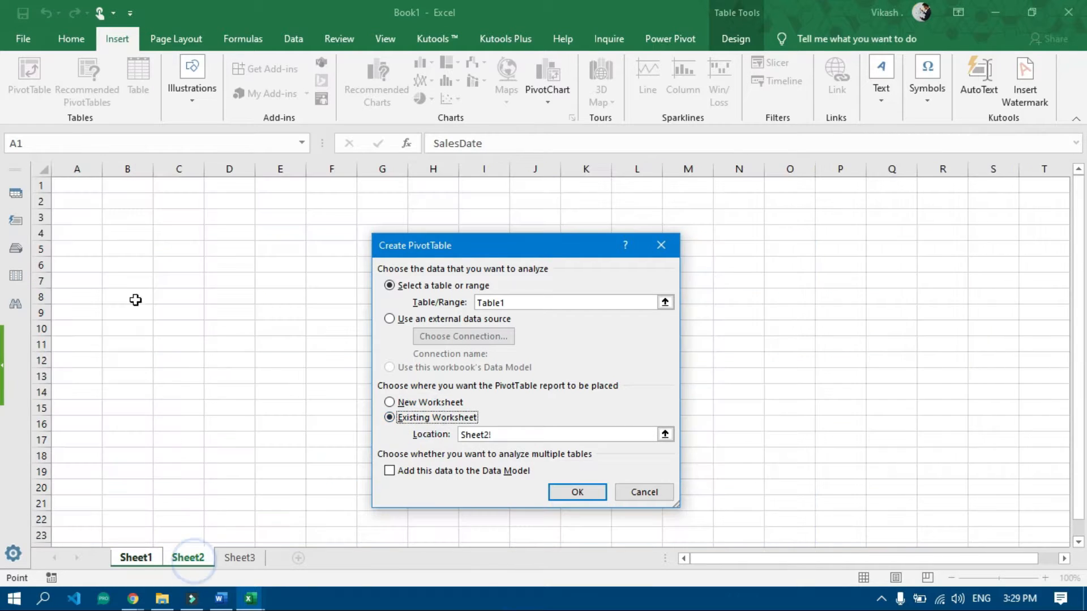
{"action": "left_click", "coordinate": [74, 185]}
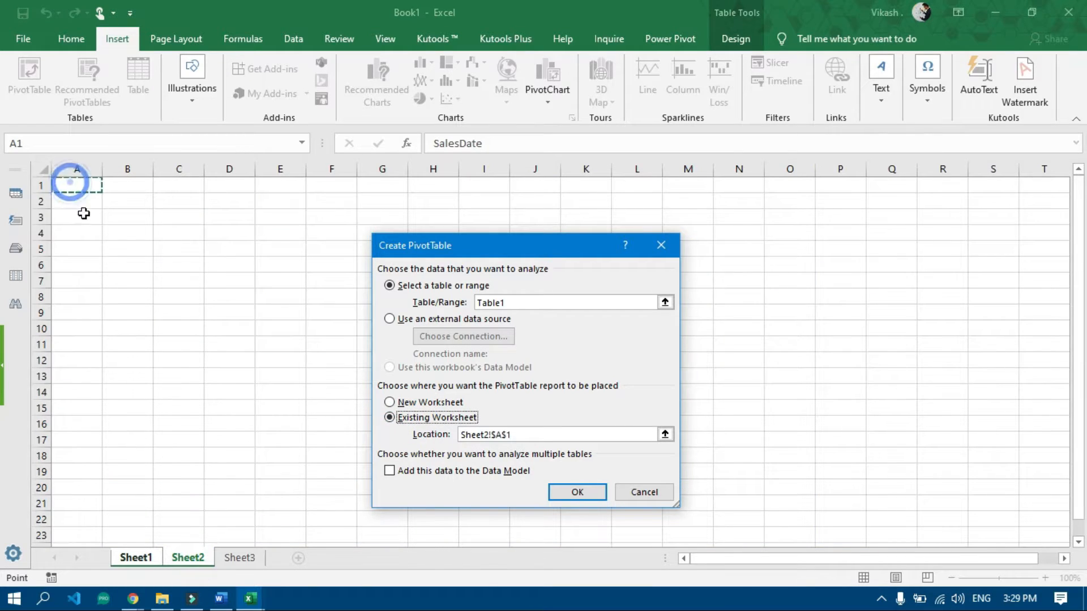
{"action": "left_click", "coordinate": [575, 492]}
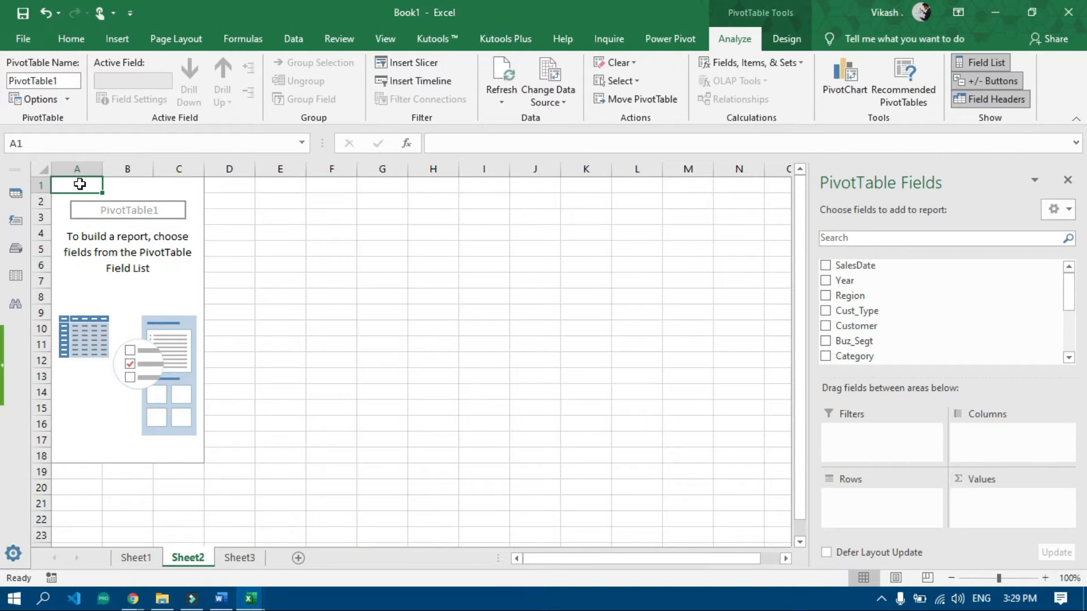
{"action": "left_click_drag", "start_coordinate": [79, 184], "coordinate": [192, 449]}
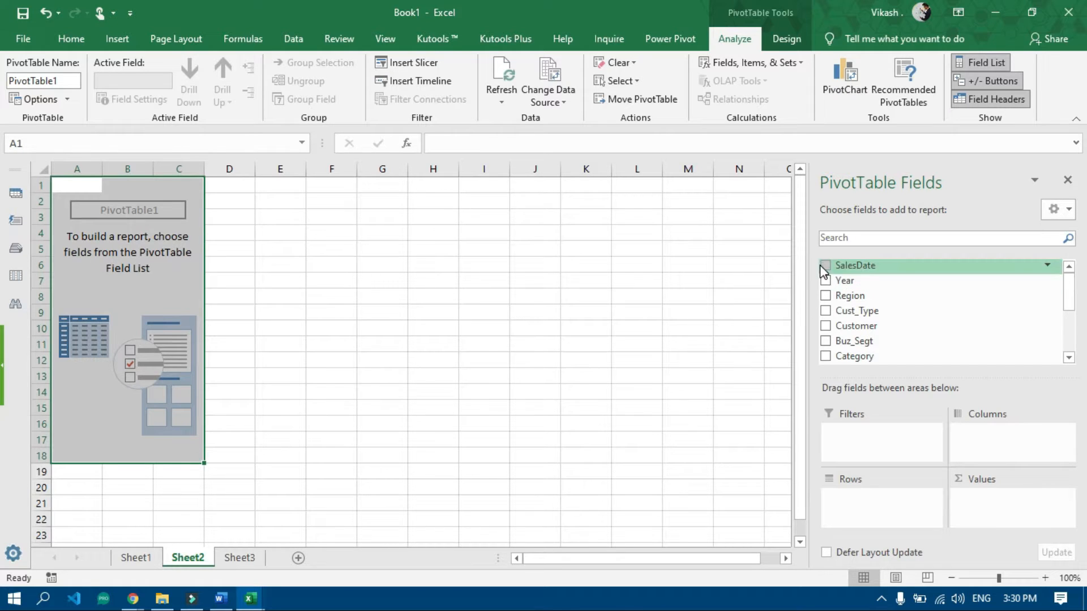
- Add the Year field to the PivotTable, move it from Values to Rows, and select the year labels
{"action": "left_click", "coordinate": [828, 282]}
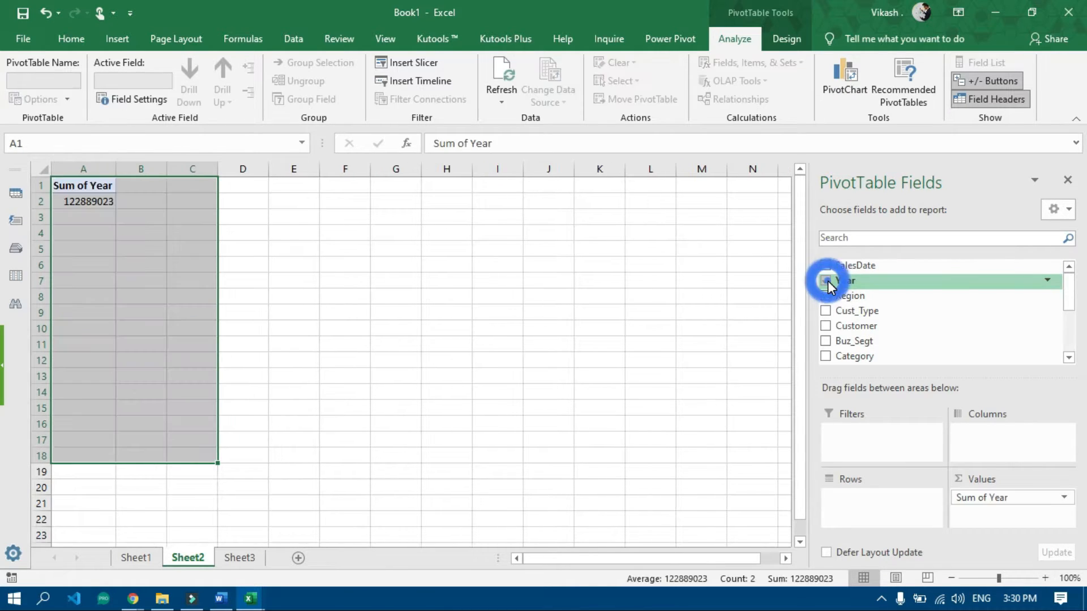
{"action": "left_click", "coordinate": [107, 200]}
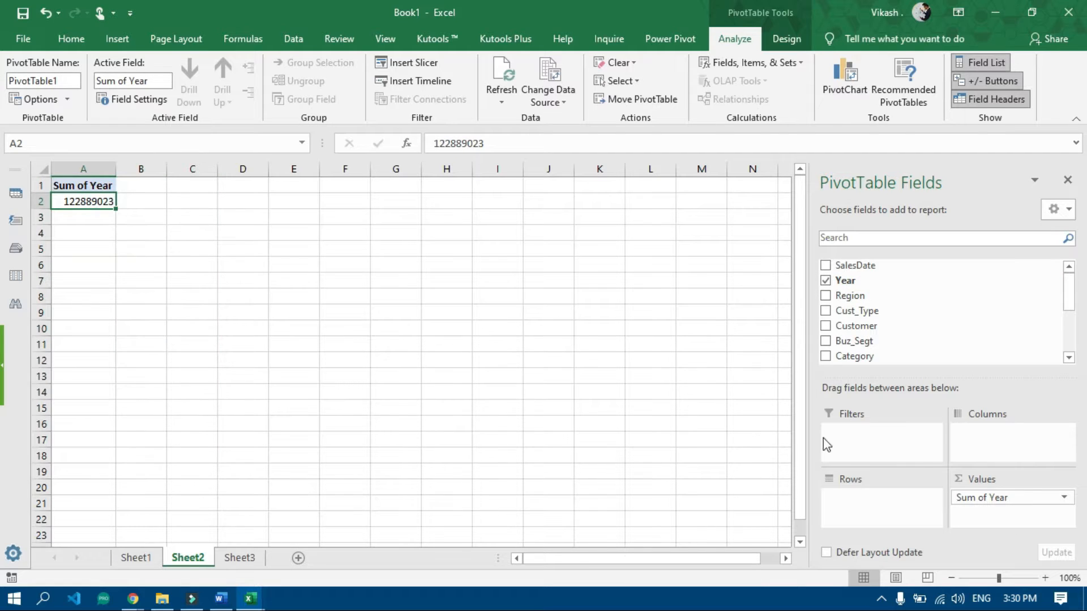
{"action": "left_click_drag", "start_coordinate": [1008, 500], "coordinate": [863, 500]}
{"action": "left_click_drag", "start_coordinate": [79, 202], "coordinate": [82, 232]}
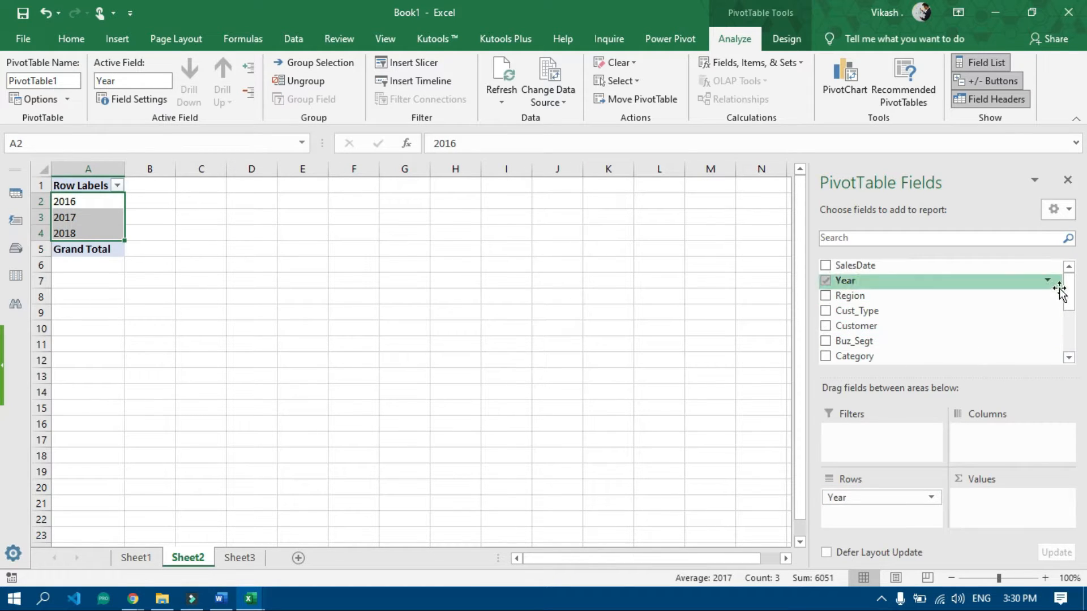
- Add the Gross Sales Amt field as the summed value and select the resulting year rows
{"action": "left_click_drag", "start_coordinate": [1068, 289], "coordinate": [1069, 340]}
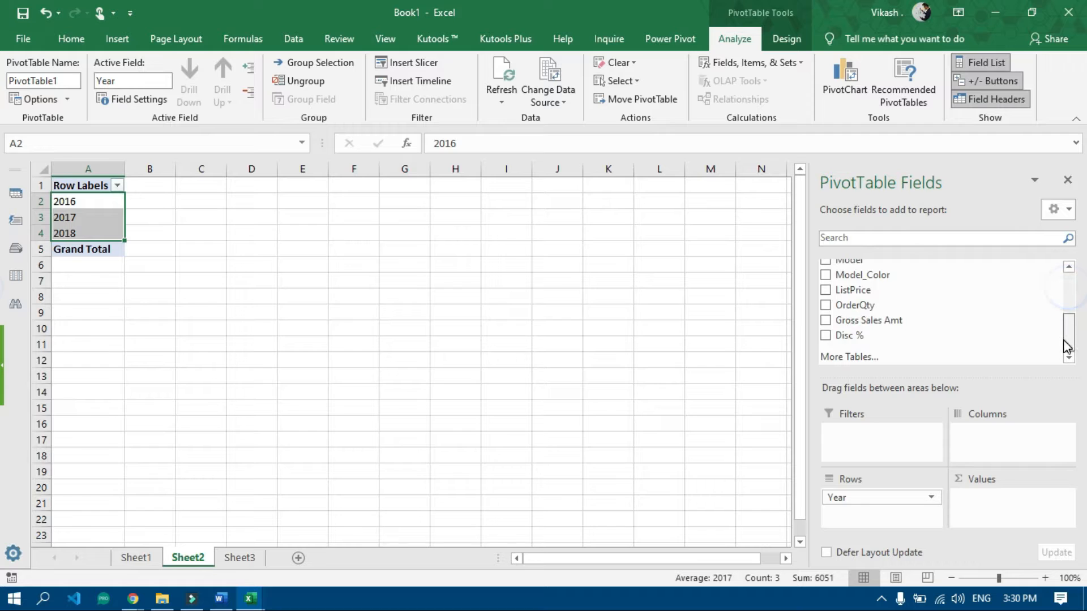
{"action": "left_click", "coordinate": [825, 320]}
{"action": "left_click_drag", "start_coordinate": [108, 204], "coordinate": [194, 230]}
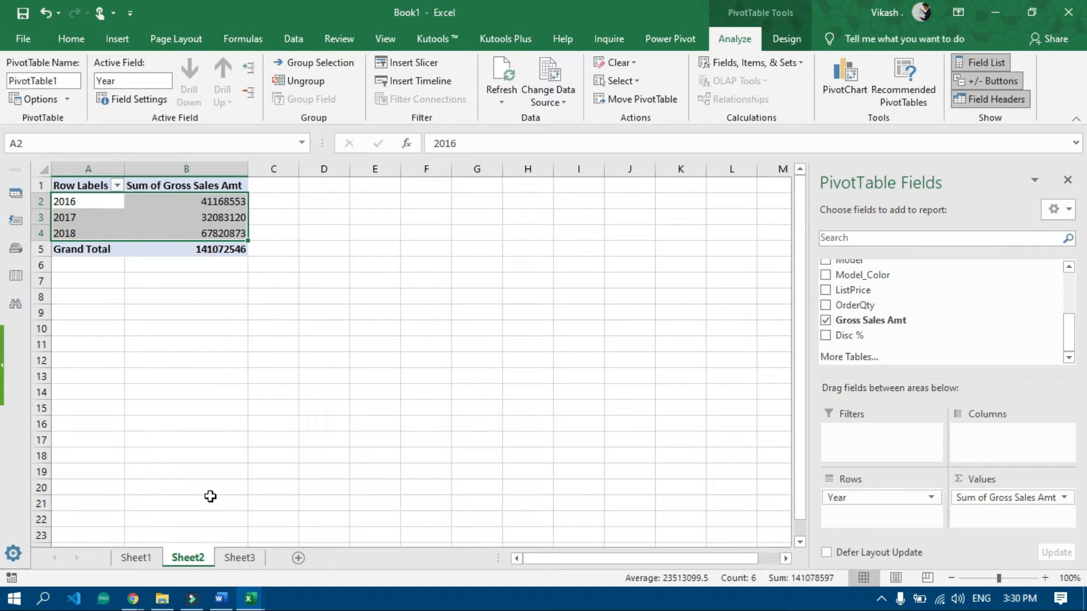
- Switch to the Excel MIS Dashbaord 3 year data workbook and examine the monthly gross sales PivotTable on its Pivot Table sheet
{"action": "left_click", "coordinate": [250, 598]}
{"action": "left_click", "coordinate": [319, 538]}
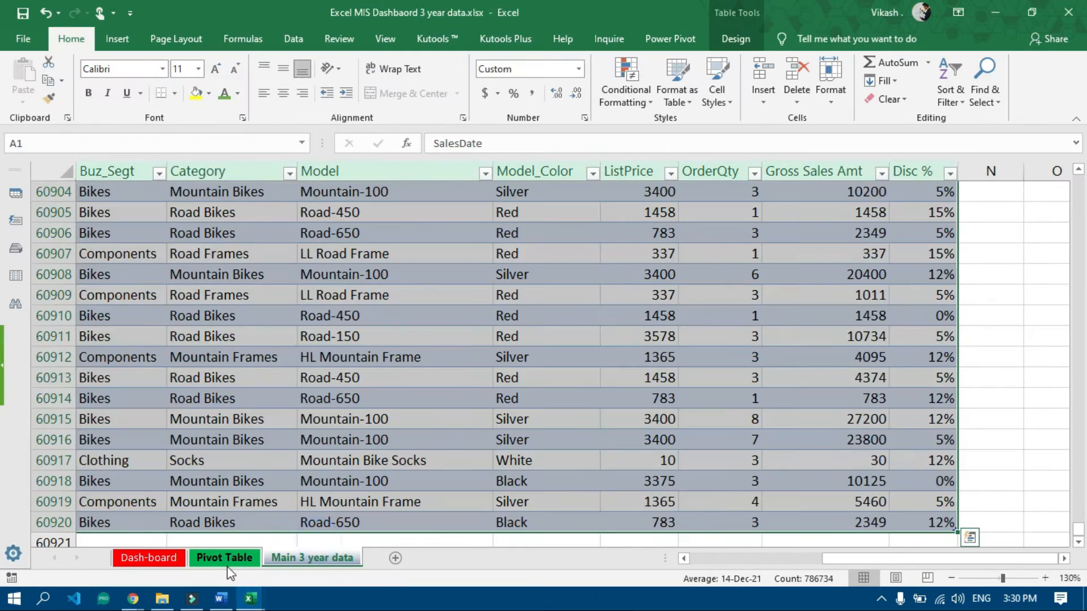
{"action": "left_click", "coordinate": [225, 558]}
{"action": "left_click_drag", "start_coordinate": [163, 247], "coordinate": [221, 424]}
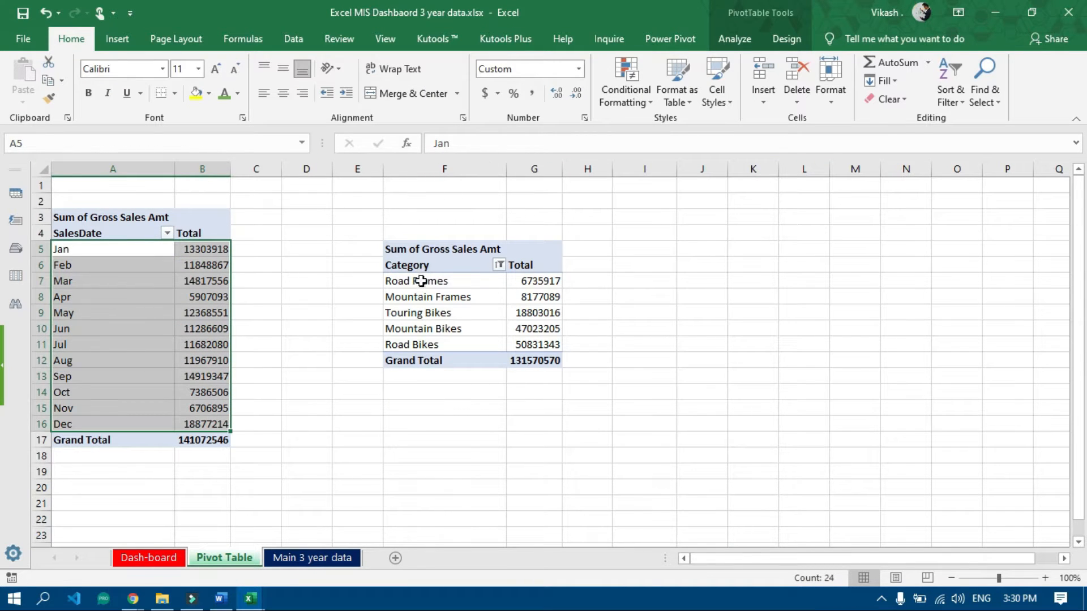
{"action": "left_click_drag", "start_coordinate": [421, 281], "coordinate": [529, 344]}
{"action": "left_click", "coordinate": [74, 254]}
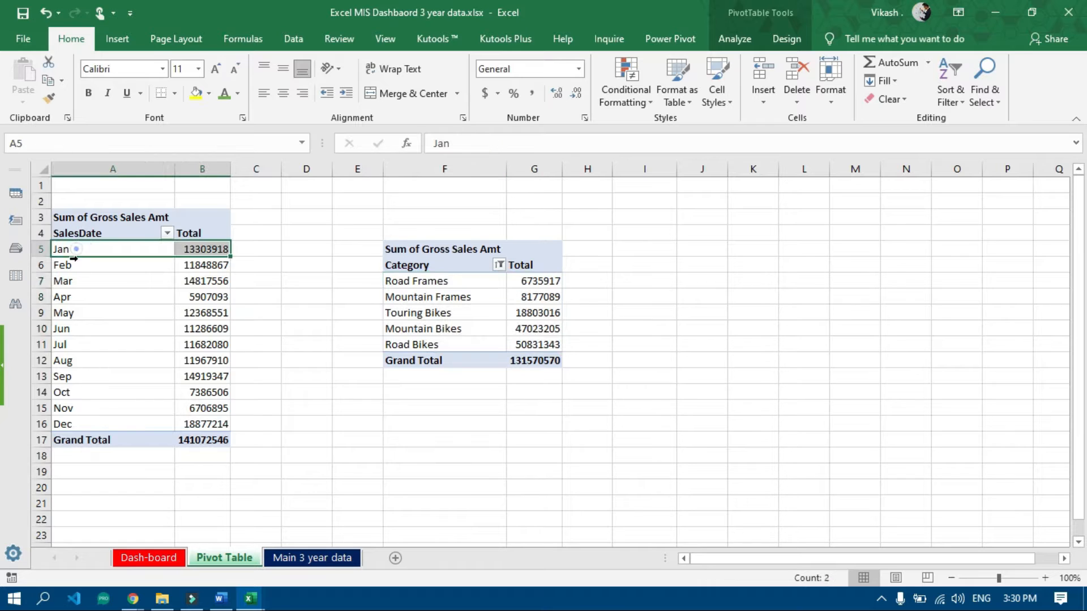
{"action": "left_click_drag", "start_coordinate": [74, 258], "coordinate": [91, 412]}
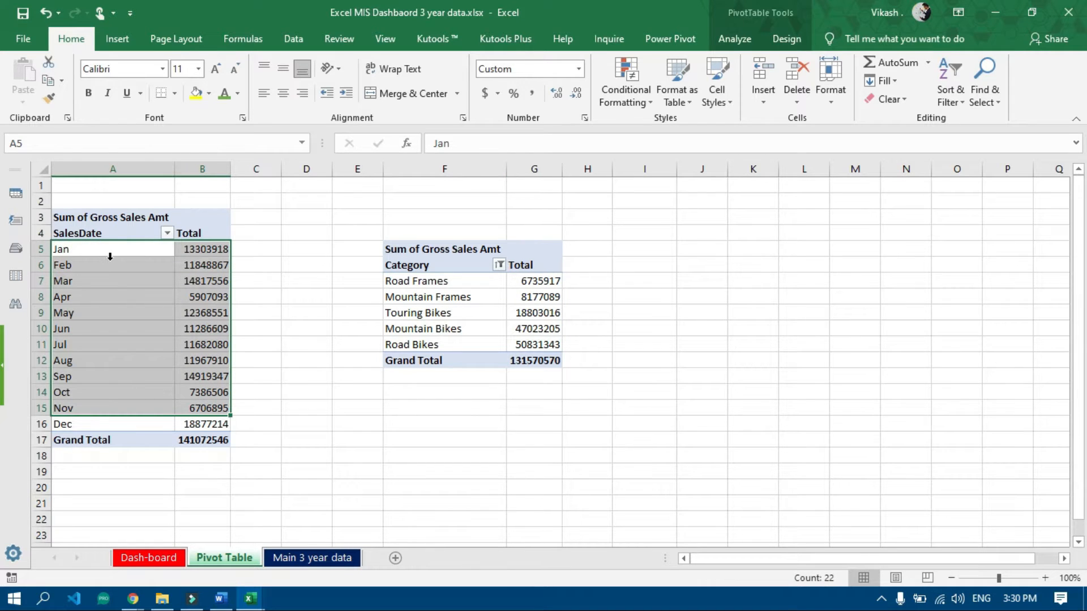
{"action": "left_click_drag", "start_coordinate": [125, 255], "coordinate": [199, 423]}
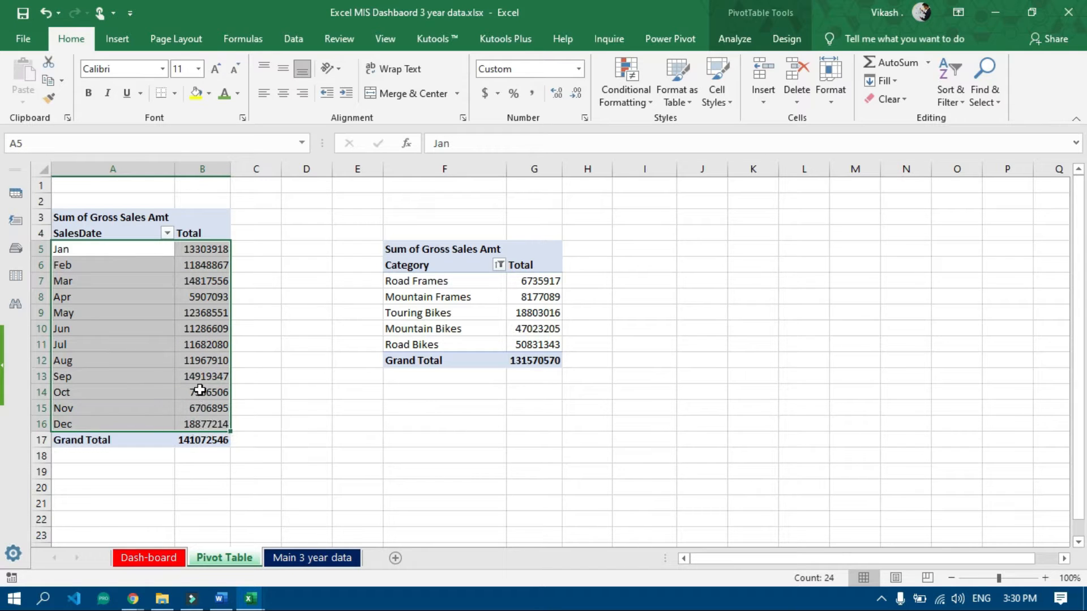
- Examine the category names and their gross sales totals in the Category PivotTable
{"action": "left_click_drag", "start_coordinate": [429, 277], "coordinate": [533, 344]}
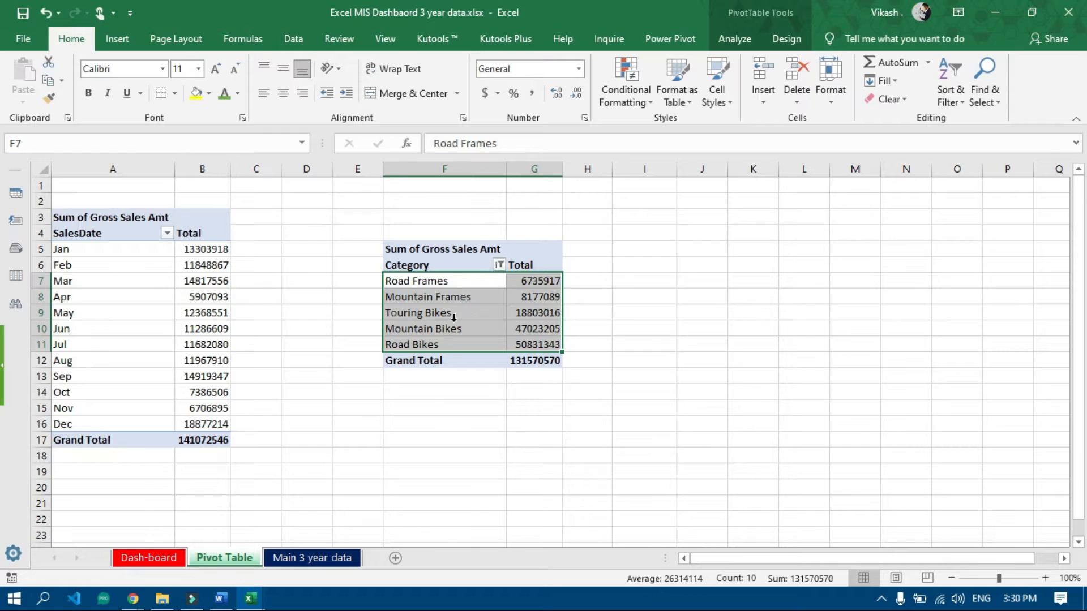
{"action": "left_click_drag", "start_coordinate": [469, 275], "coordinate": [474, 344]}
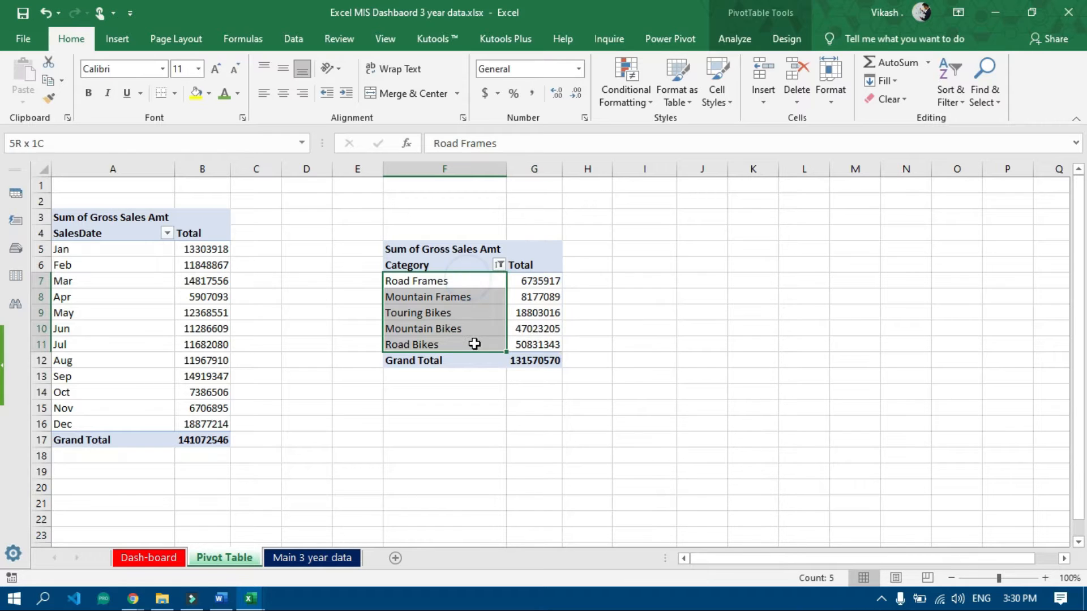
{"action": "left_click_drag", "start_coordinate": [522, 288], "coordinate": [530, 343]}
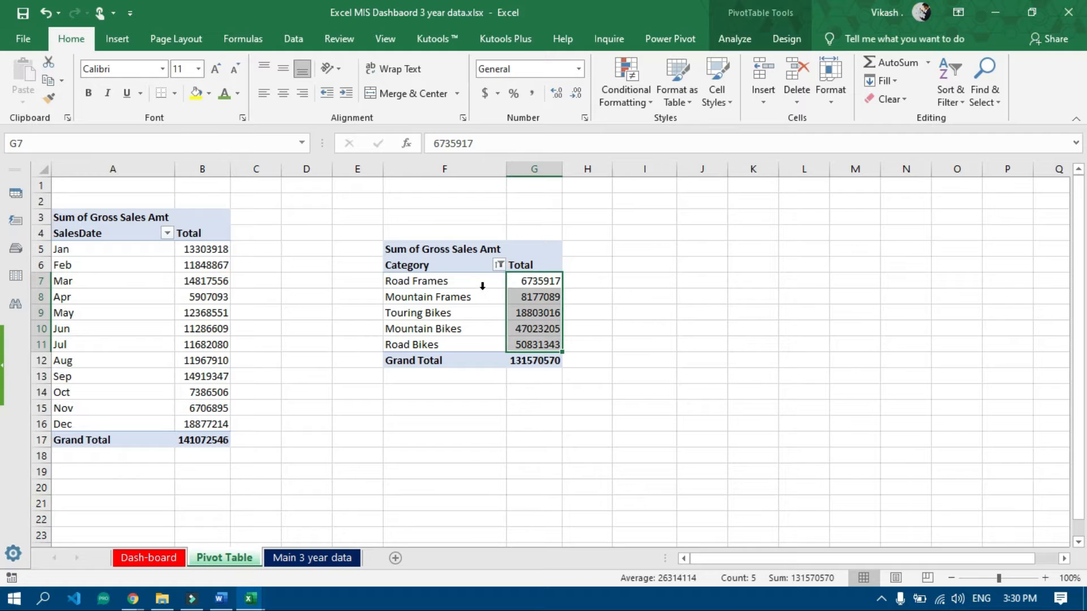
{"action": "left_click_drag", "start_coordinate": [482, 286], "coordinate": [513, 343]}
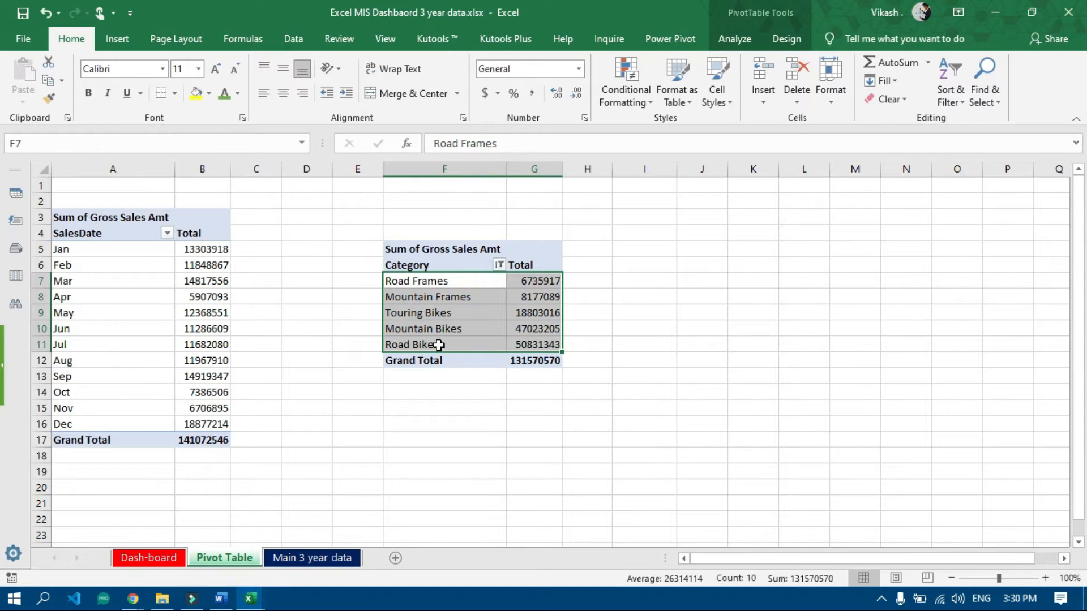
{"action": "left_click_drag", "start_coordinate": [444, 281], "coordinate": [446, 343]}
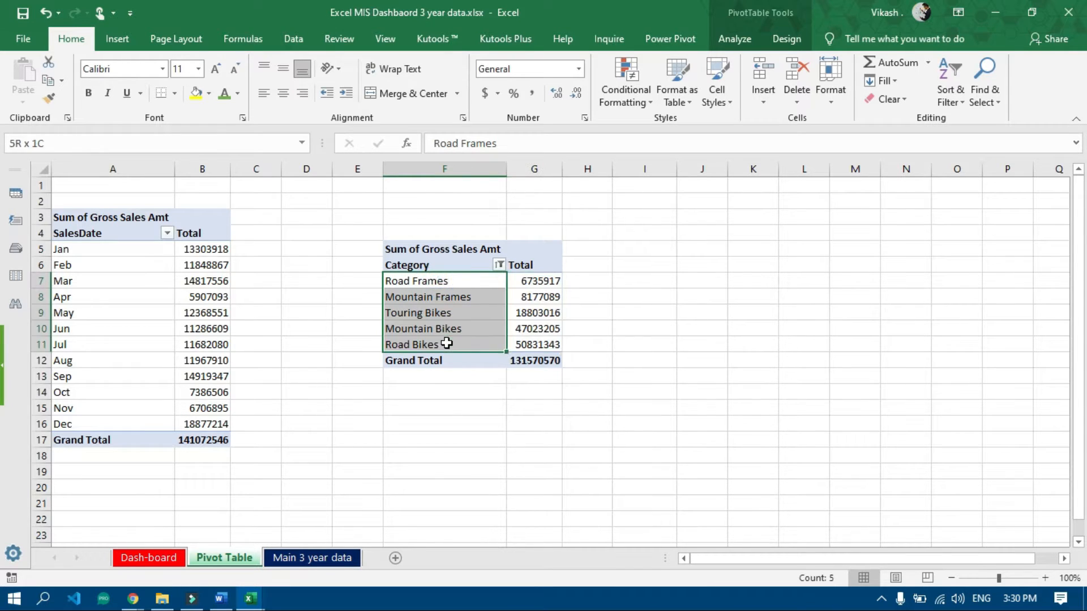
- Return to Book1, switch to Google Meet, and check the participants' chat and spoken replies
{"action": "mouse_move", "coordinate": [249, 603]}
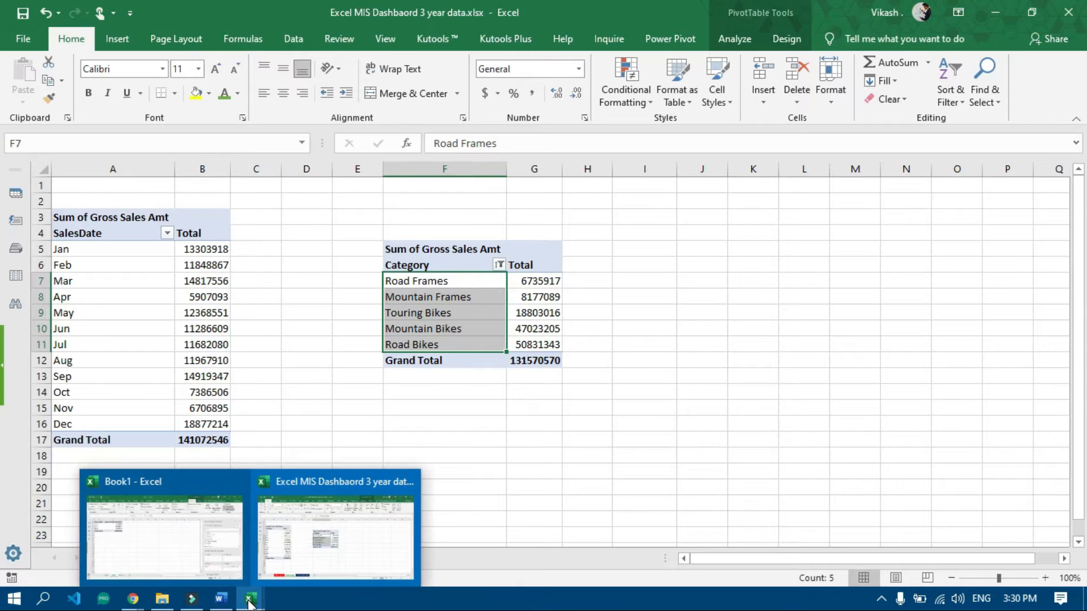
{"action": "left_click", "coordinate": [205, 553]}
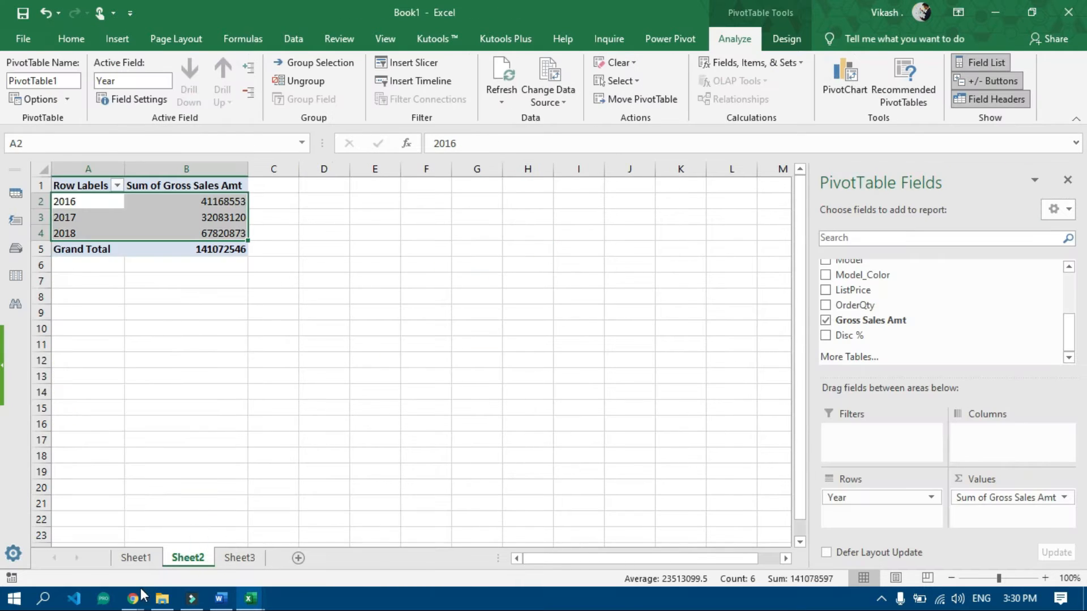
{"action": "mouse_move", "coordinate": [138, 597]}
{"action": "left_click", "coordinate": [119, 560]}
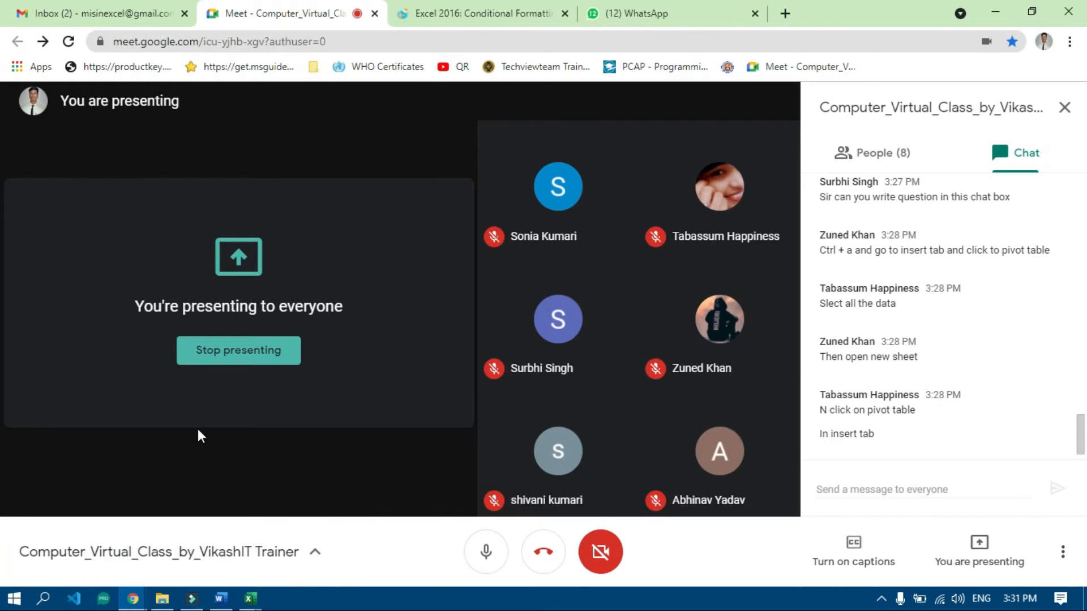
{"action": "mouse_move", "coordinate": [674, 426]}
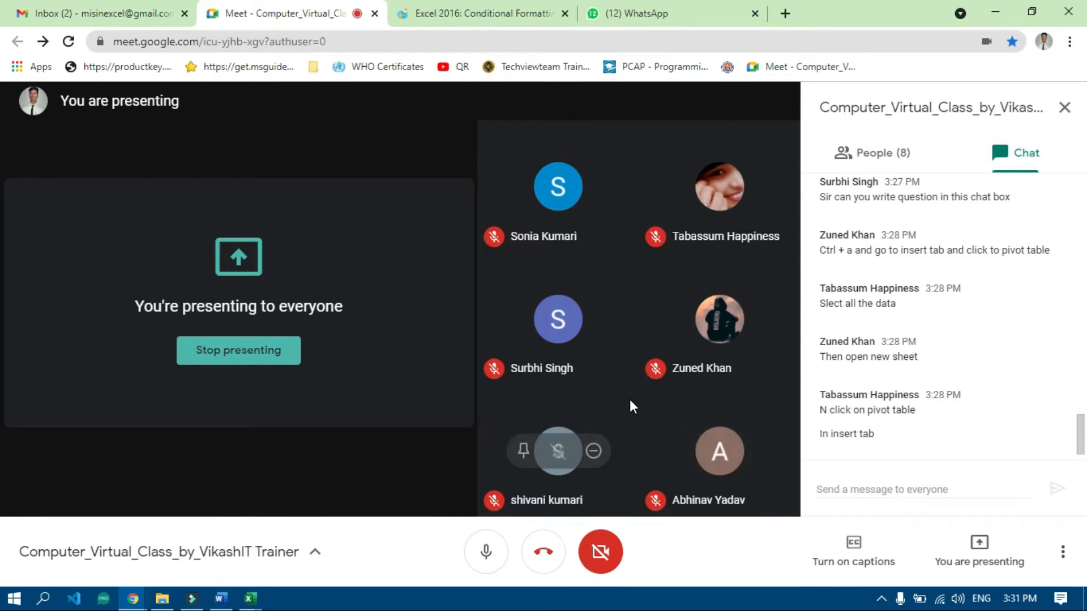
{"action": "left_click", "coordinate": [249, 600]}
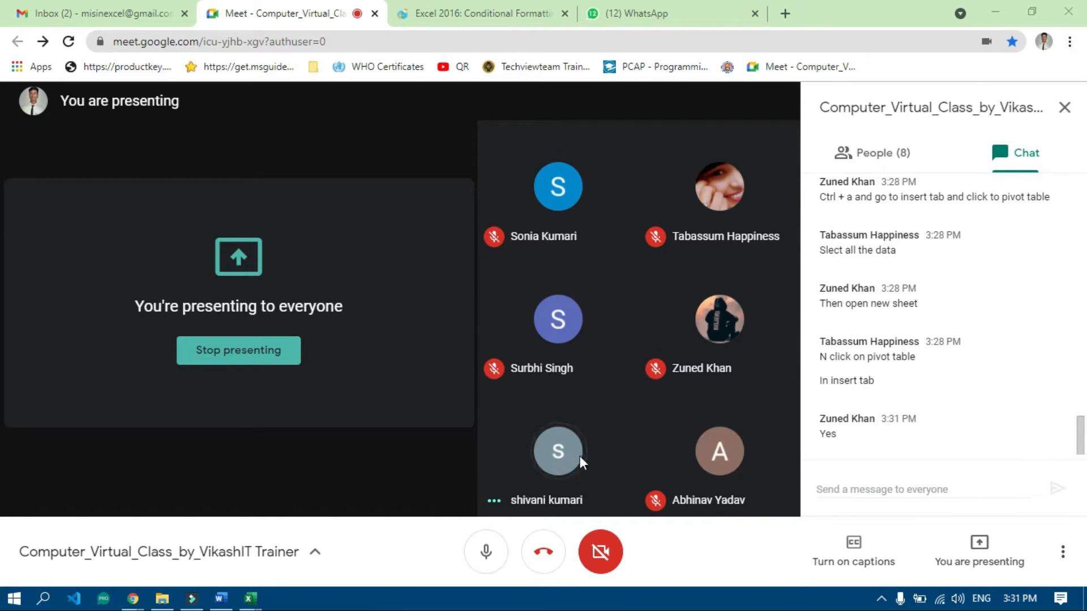
{"action": "mouse_move", "coordinate": [610, 449]}
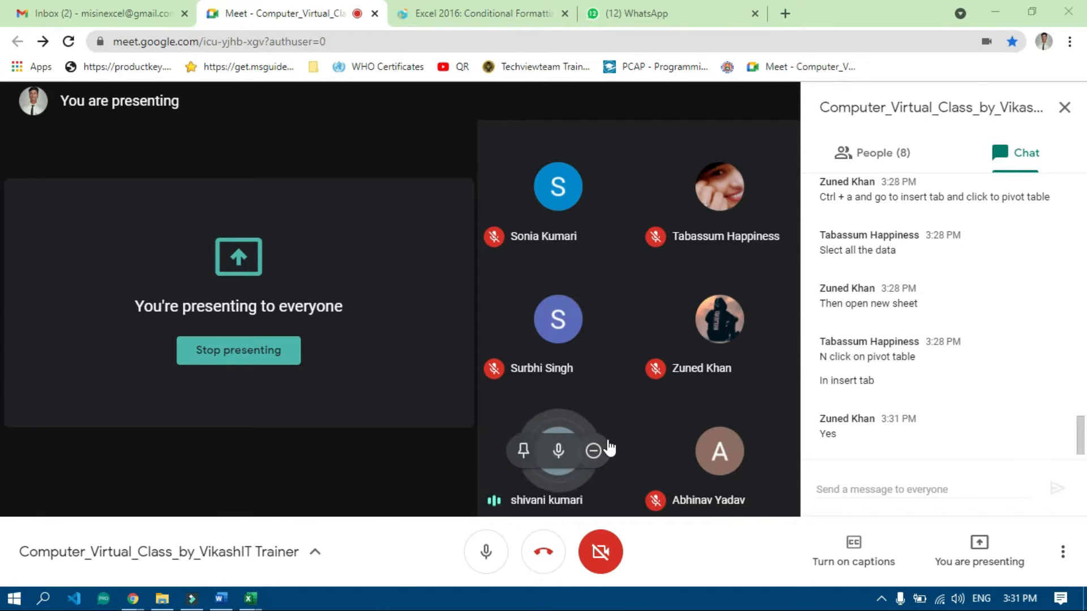
- Switch back to Book1 in Excel and look over Sheet3 and the sales table on Sheet1
{"action": "key", "text": "alt+Tab"}
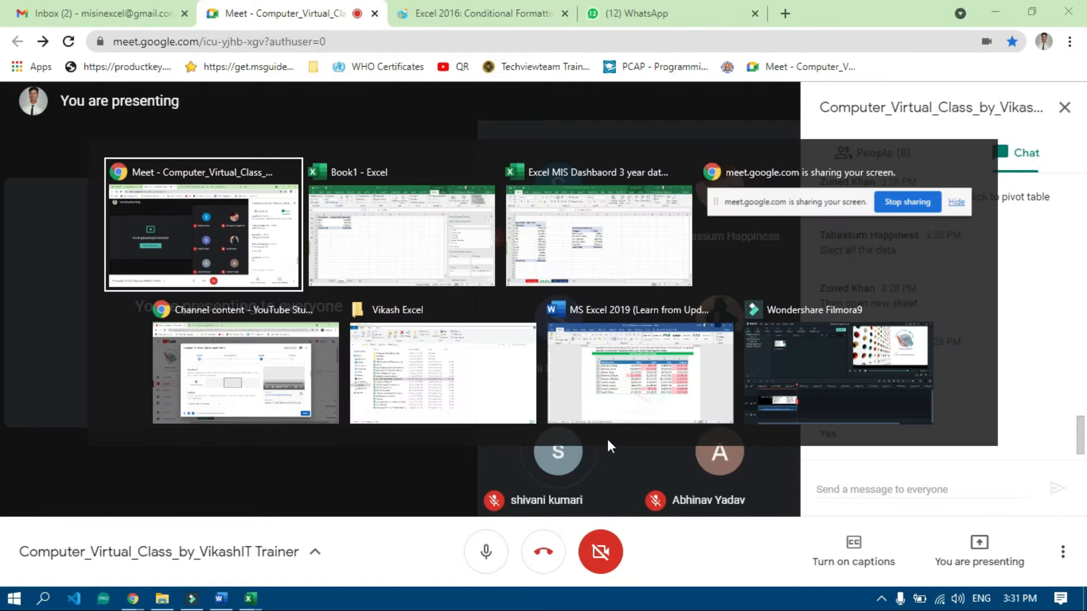
{"action": "key", "text": "alt+Tab"}
{"action": "key", "text": "alt+Tab"}
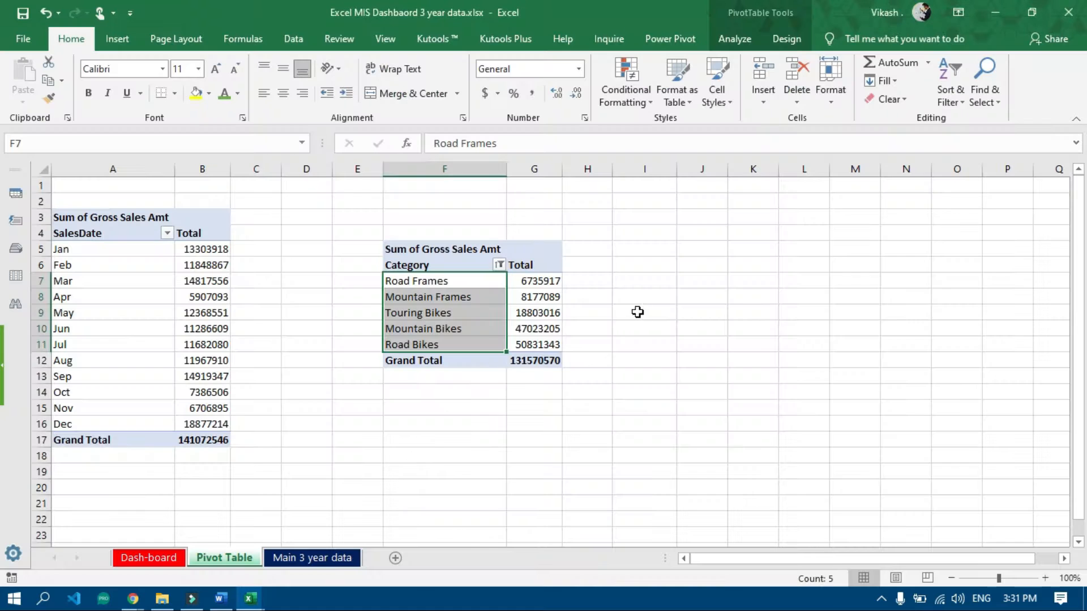
{"action": "left_click", "coordinate": [249, 598]}
{"action": "left_click", "coordinate": [213, 552]}
{"action": "left_click", "coordinate": [239, 557]}
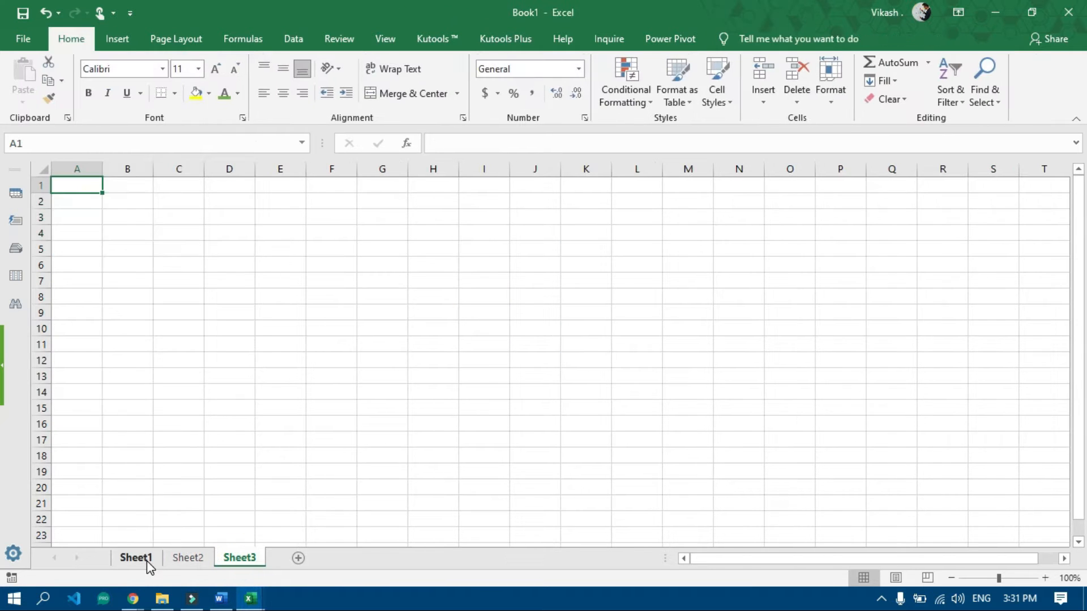
{"action": "left_click", "coordinate": [139, 558]}
{"action": "left_click", "coordinate": [157, 207]}
{"action": "scroll", "coordinate": [231, 402], "scroll_direction": "up", "scroll_amount": 4}
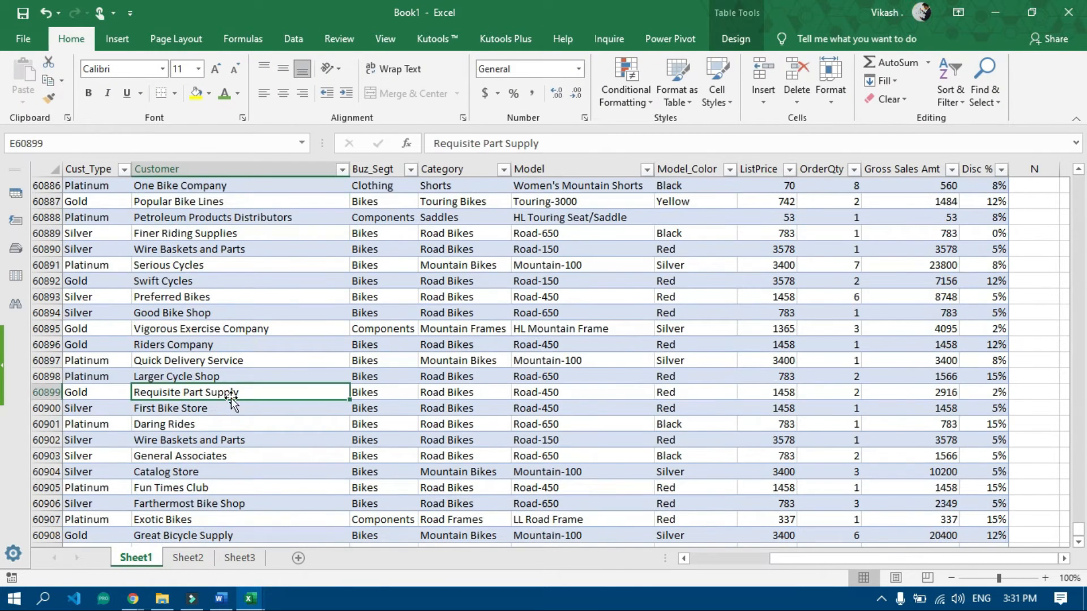
- On Sheet2, examine the yearly sales PivotTable and compare selecting cells inside and outside it to check the field list's availability
{"action": "left_click", "coordinate": [189, 557]}
{"action": "left_click_drag", "start_coordinate": [100, 202], "coordinate": [218, 229]}
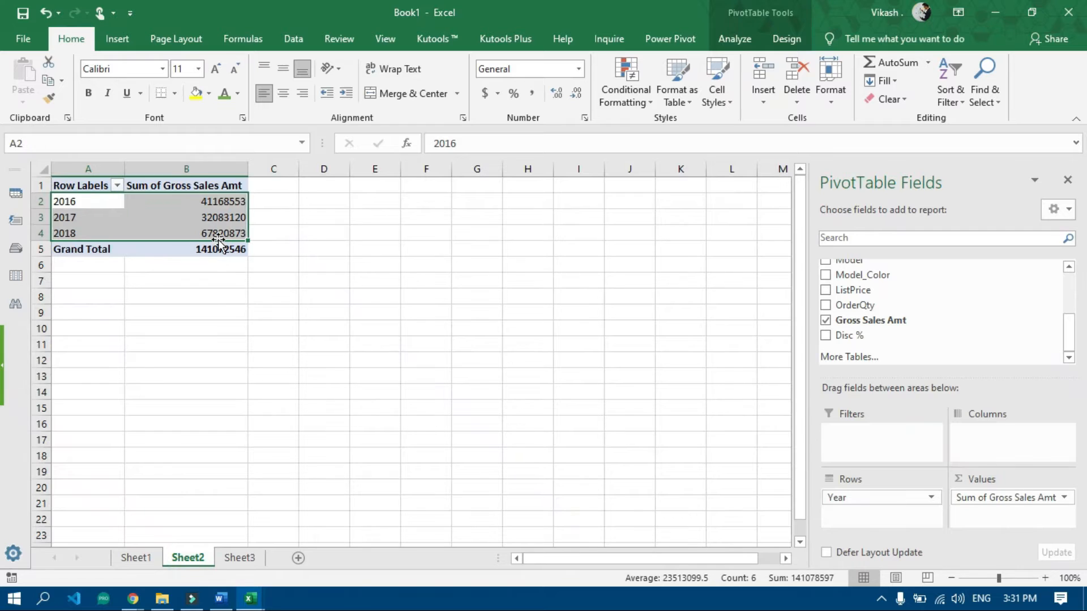
{"action": "left_click", "coordinate": [227, 201]}
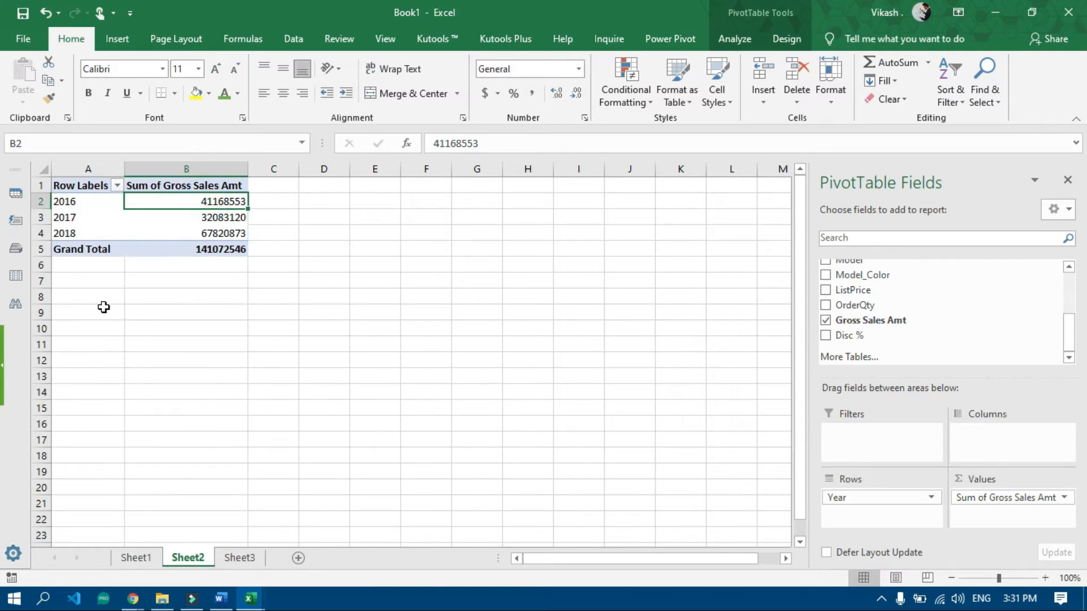
{"action": "left_click_drag", "start_coordinate": [102, 305], "coordinate": [227, 321]}
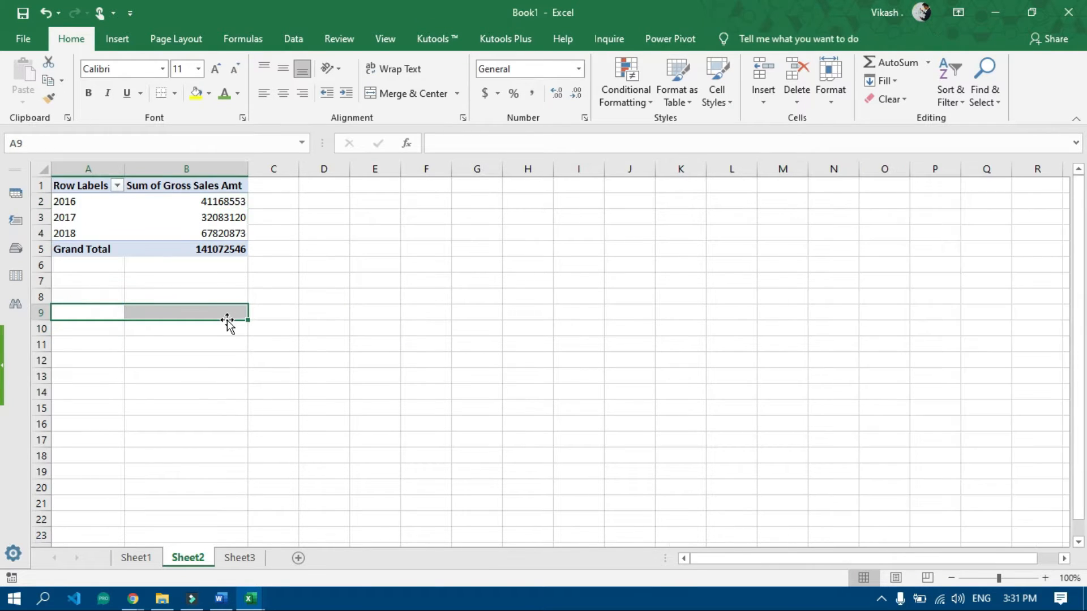
{"action": "left_click_drag", "start_coordinate": [97, 312], "coordinate": [212, 313]}
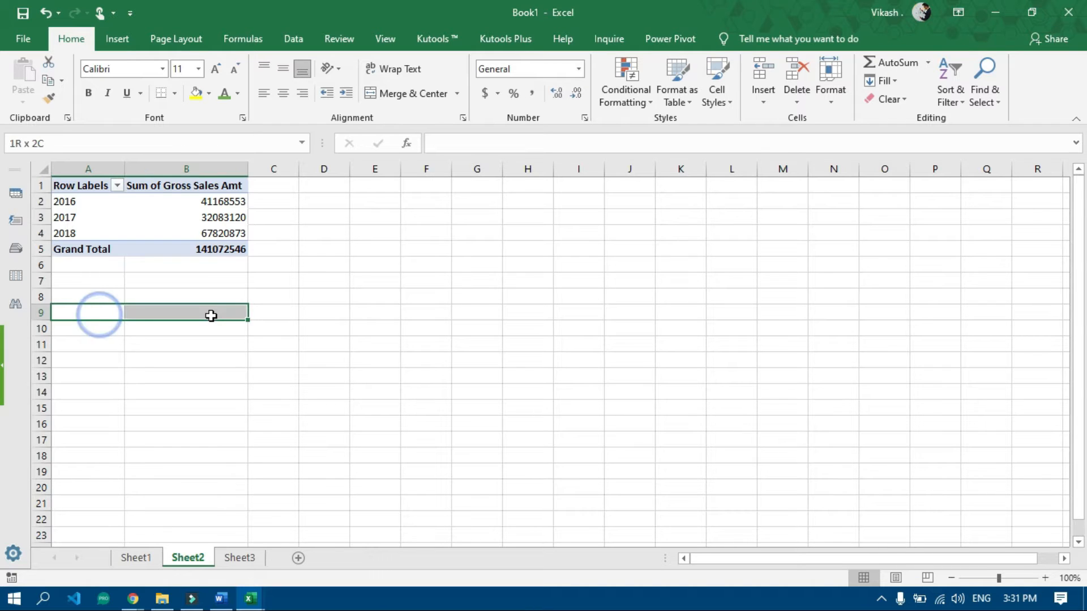
{"action": "left_click", "coordinate": [204, 217]}
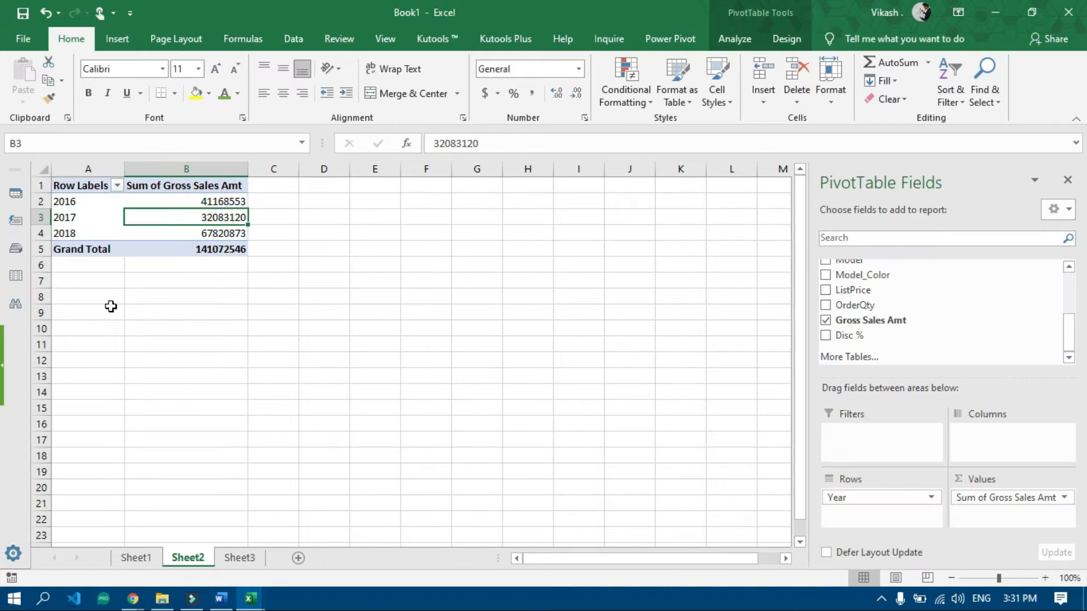
{"action": "left_click_drag", "start_coordinate": [110, 306], "coordinate": [113, 365]}
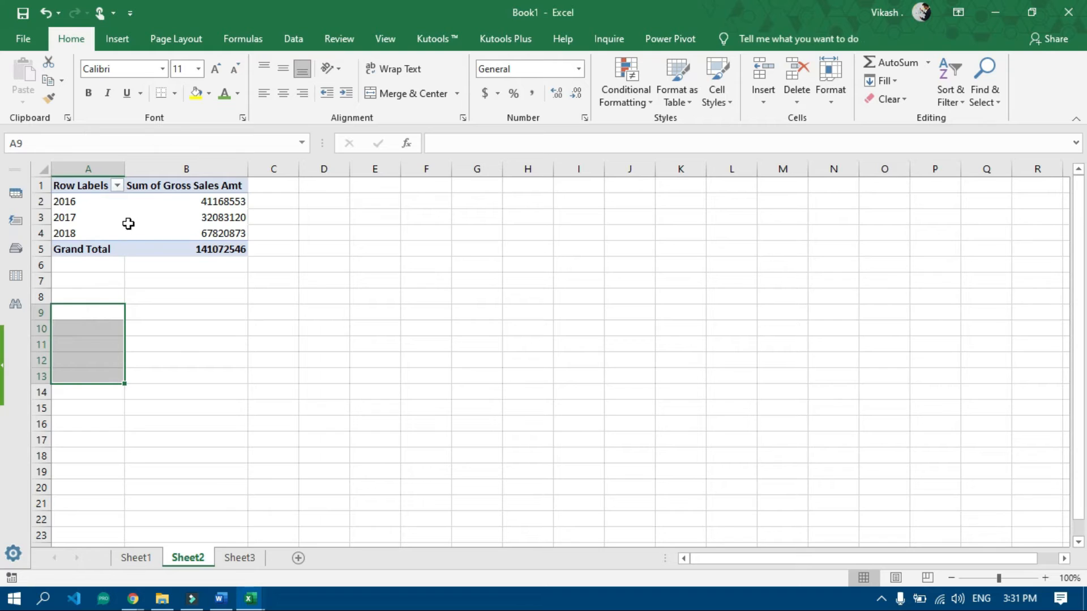
{"action": "left_click", "coordinate": [128, 222]}
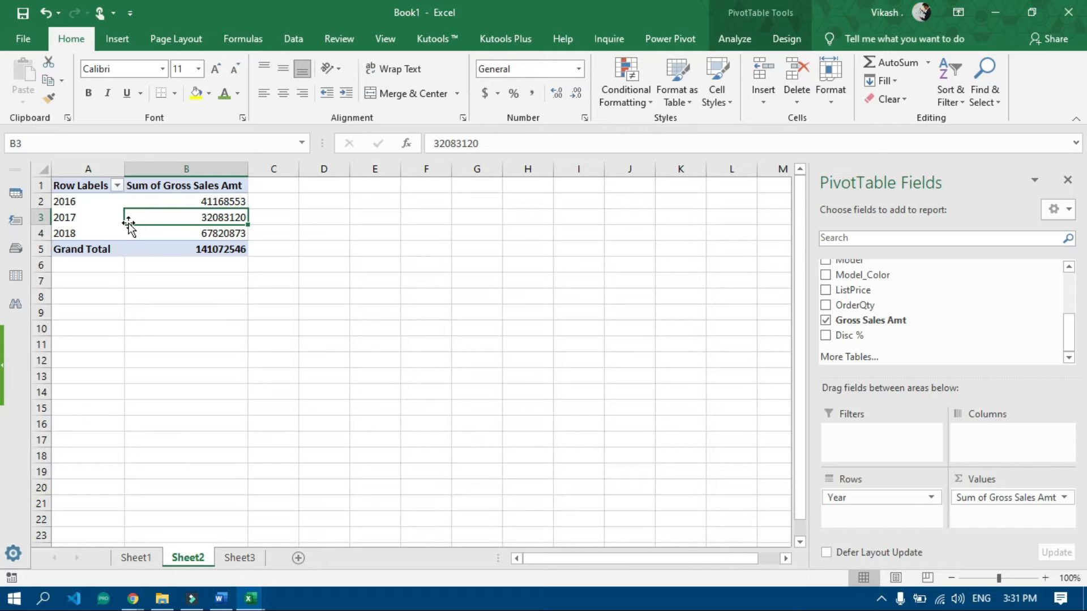
{"action": "left_click", "coordinate": [83, 283]}
{"action": "left_click_drag", "start_coordinate": [85, 201], "coordinate": [73, 233]}
- Replace the Year field with SalesDate in the PivotTable on Sheet2
{"action": "left_click", "coordinate": [93, 203]}
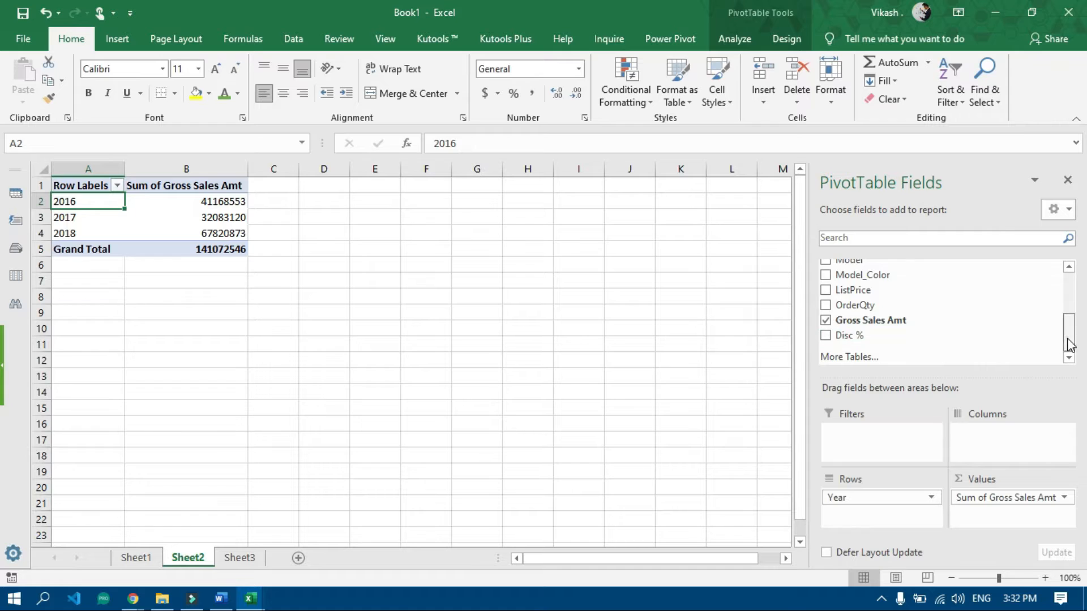
{"action": "left_click_drag", "start_coordinate": [1070, 343], "coordinate": [1067, 291]}
{"action": "left_click", "coordinate": [826, 281]}
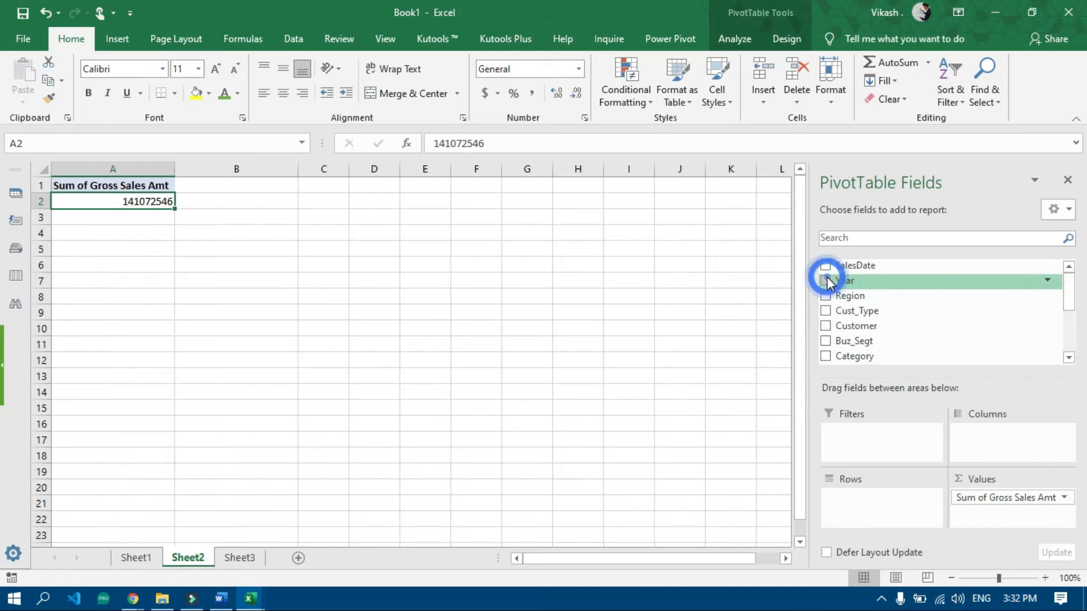
{"action": "left_click", "coordinate": [825, 265]}
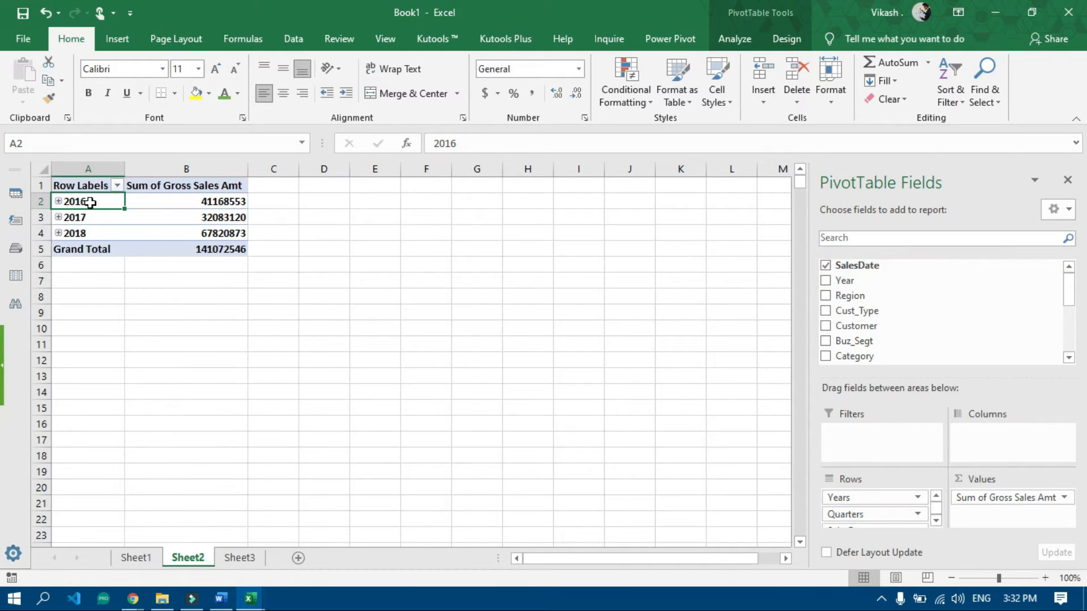
- Remove the Years and Quarters fields from the Sheet2 PivotTable and select the monthly rows from Jan to Dec
{"action": "scroll", "coordinate": [1068, 283], "scroll_direction": "down", "scroll_amount": 5}
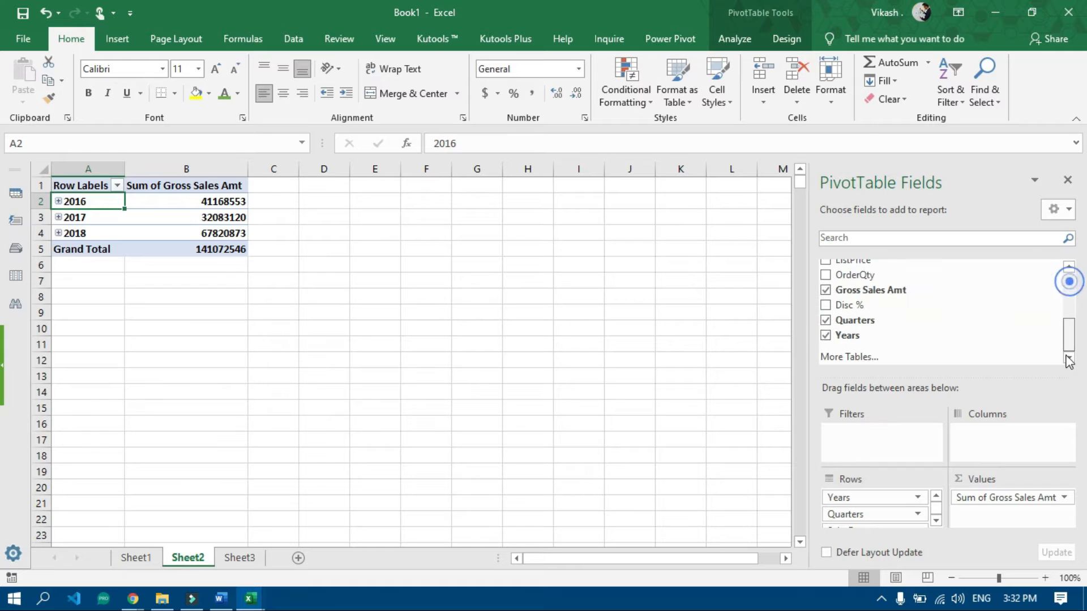
{"action": "left_click", "coordinate": [826, 336]}
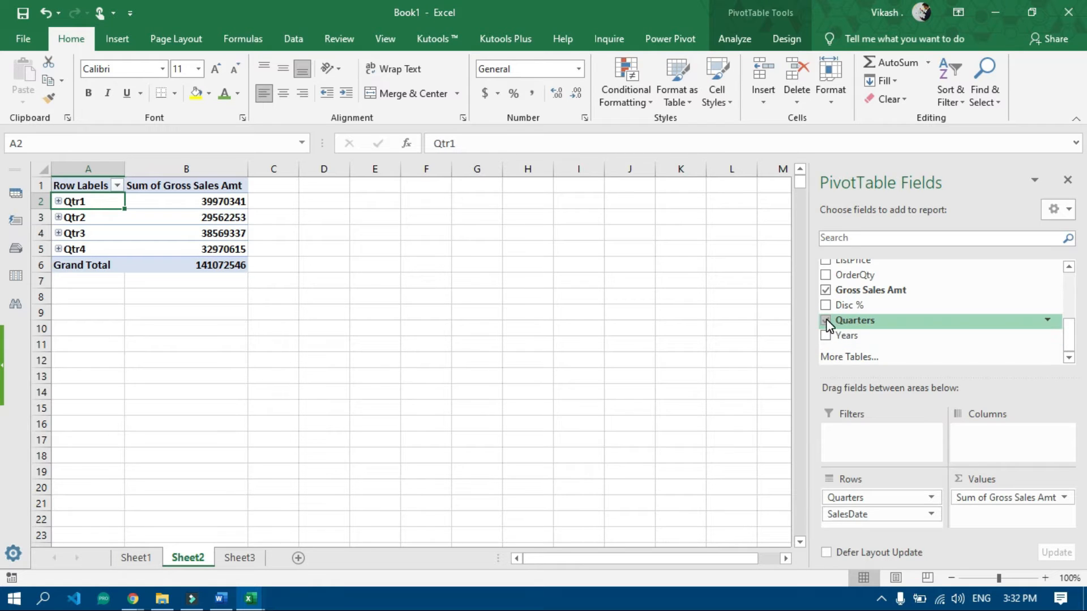
{"action": "left_click", "coordinate": [826, 321]}
{"action": "left_click_drag", "start_coordinate": [77, 203], "coordinate": [237, 376]}
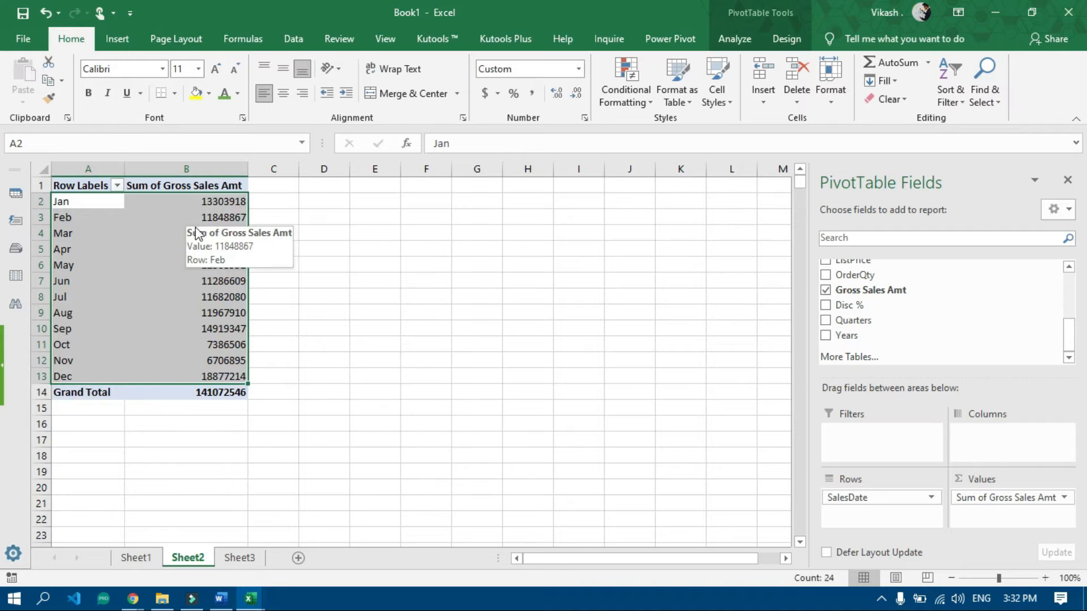
- Review the PivotTable's available fields and its monthly gross sales rows on Sheet2
{"action": "left_click_drag", "start_coordinate": [1068, 345], "coordinate": [1074, 297]}
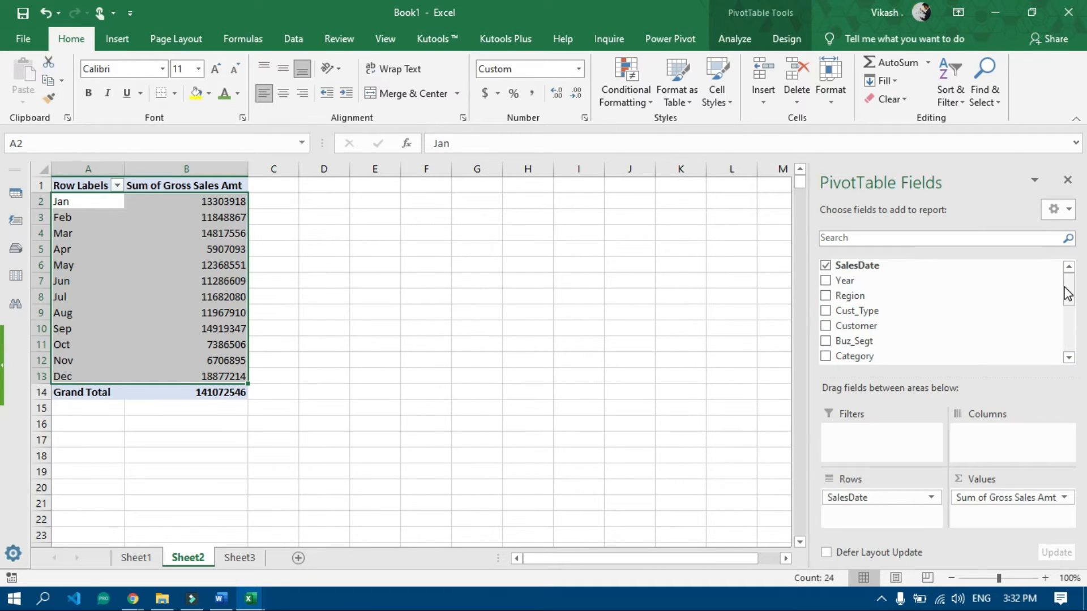
{"action": "scroll", "coordinate": [1062, 306], "scroll_direction": "down", "scroll_amount": 5}
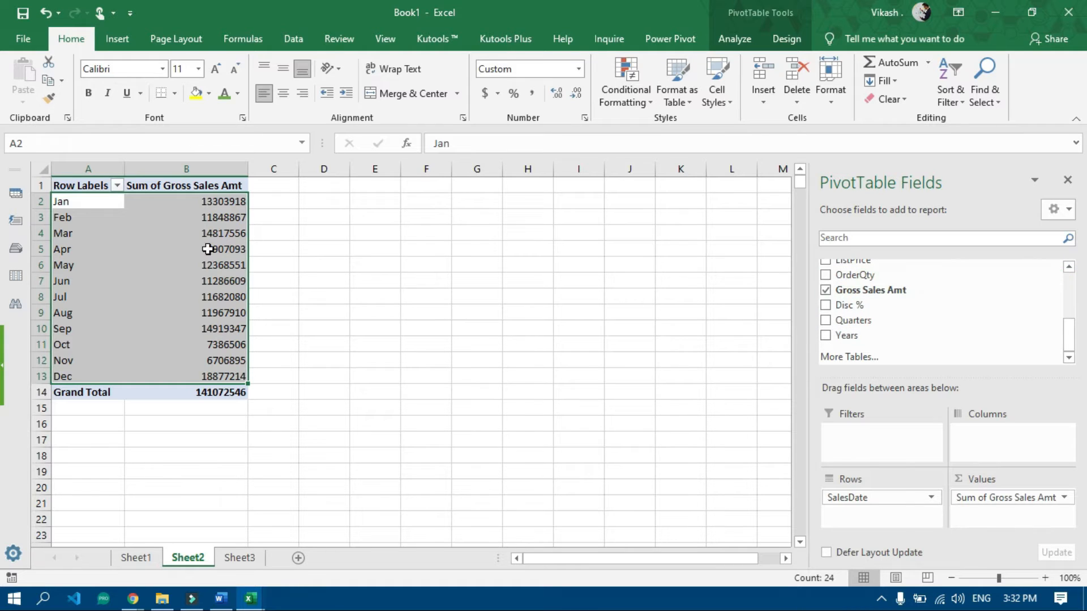
{"action": "left_click_drag", "start_coordinate": [211, 199], "coordinate": [67, 376]}
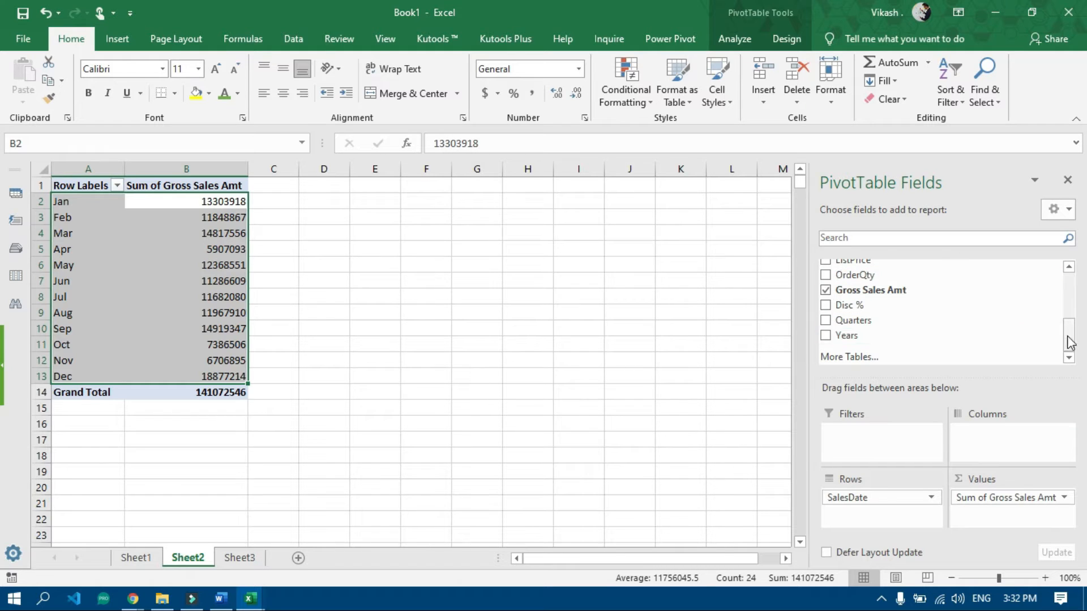
{"action": "left_click_drag", "start_coordinate": [1068, 340], "coordinate": [1068, 277]}
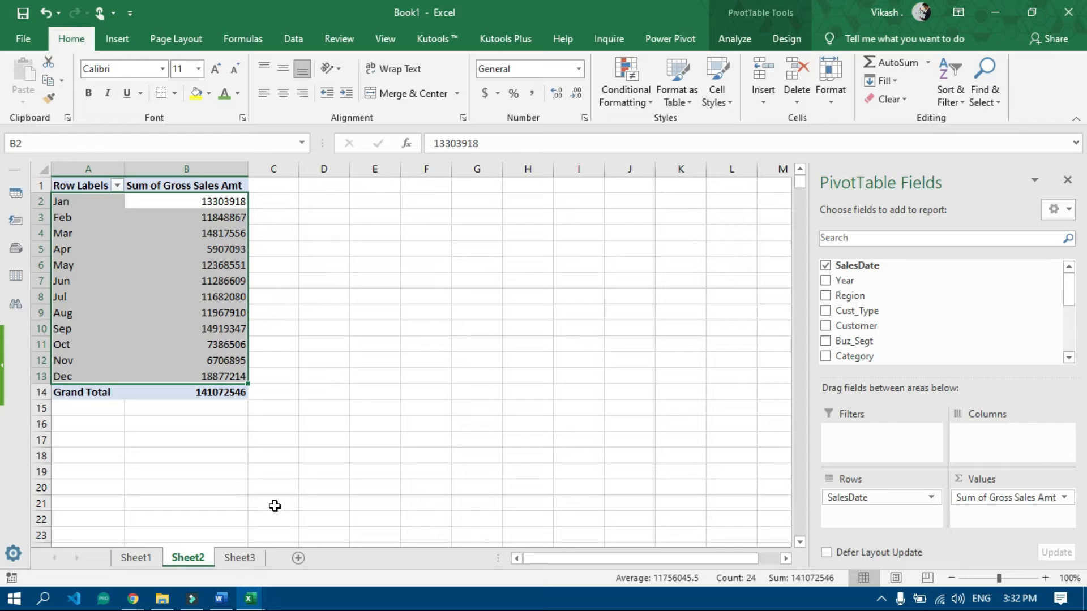
- Examine the Category column of the sales table on Sheet1 from its header down, and return to Sheet2
{"action": "left_click", "coordinate": [136, 557]}
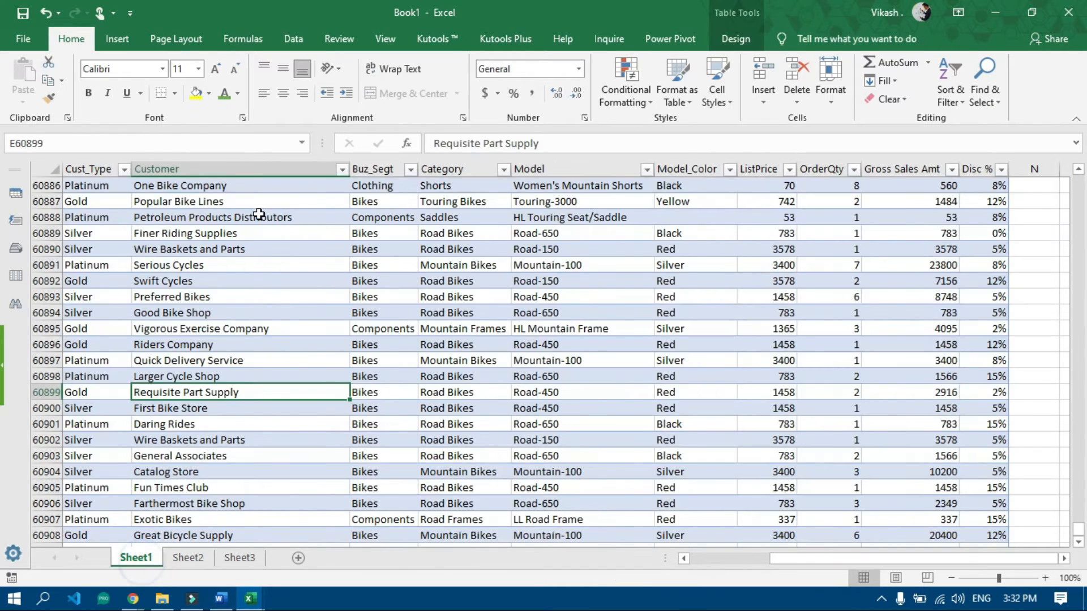
{"action": "left_click_drag", "start_coordinate": [249, 202], "coordinate": [447, 330]}
{"action": "scroll", "coordinate": [380, 203], "scroll_direction": "up", "scroll_amount": 20}
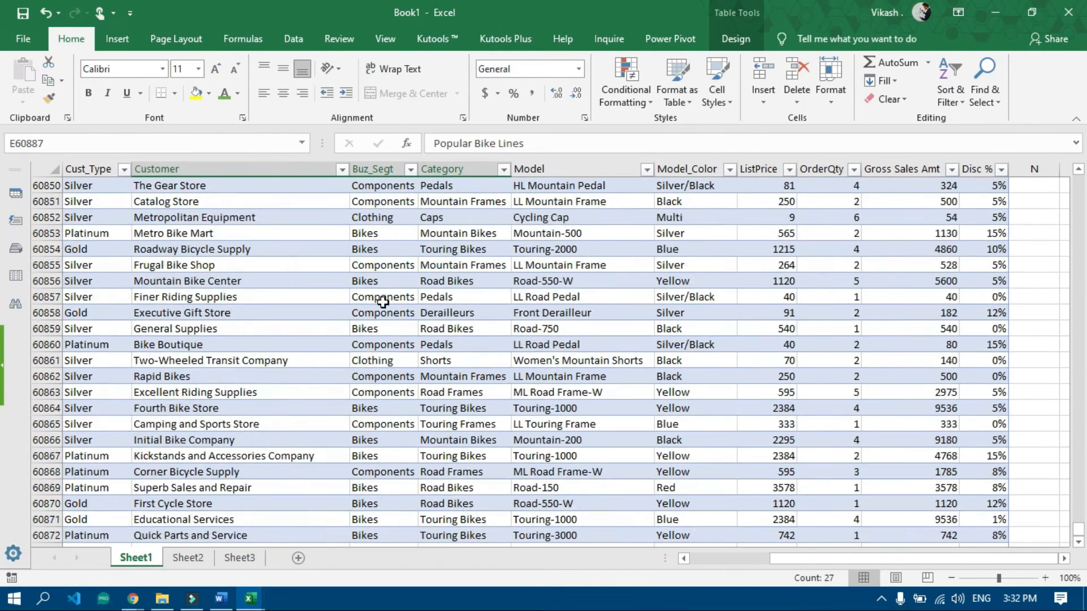
{"action": "left_click", "coordinate": [449, 177]}
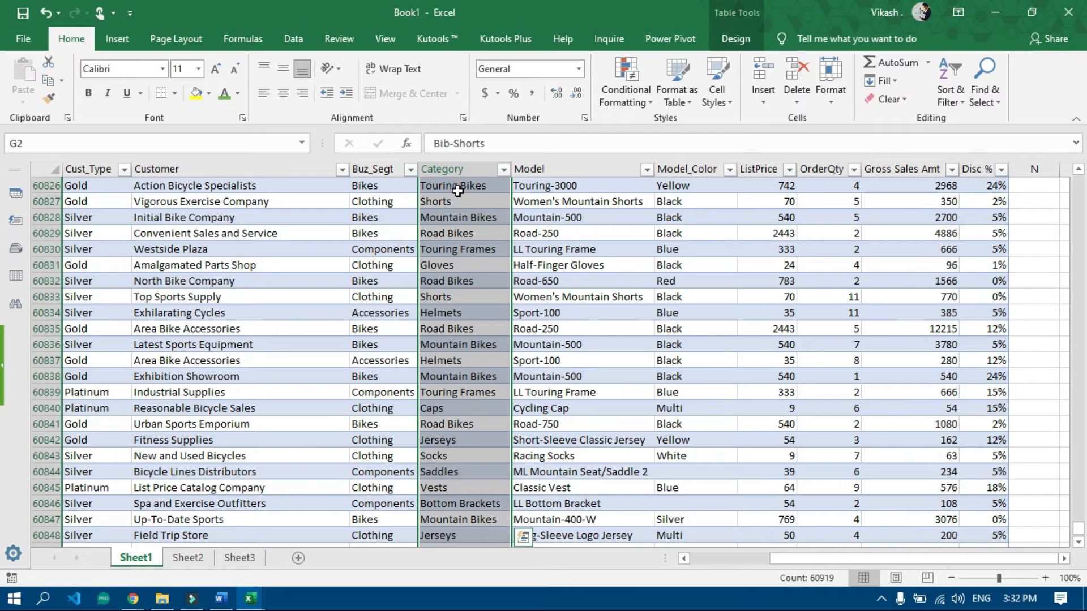
{"action": "key", "text": "ctrl+BackSpace"}
{"action": "left_click", "coordinate": [457, 186]}
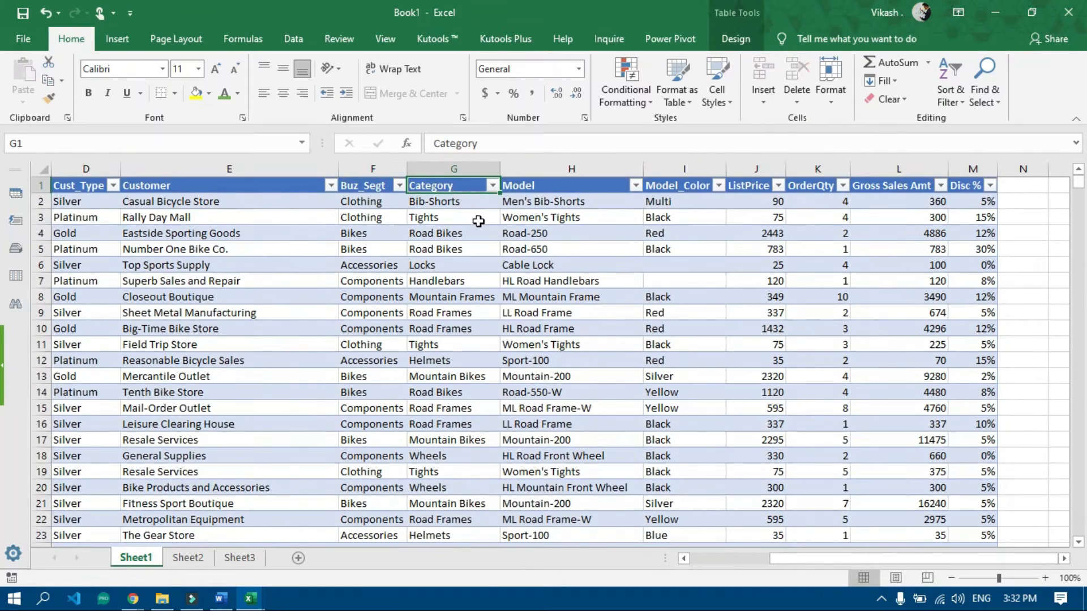
{"action": "left_click", "coordinate": [452, 185]}
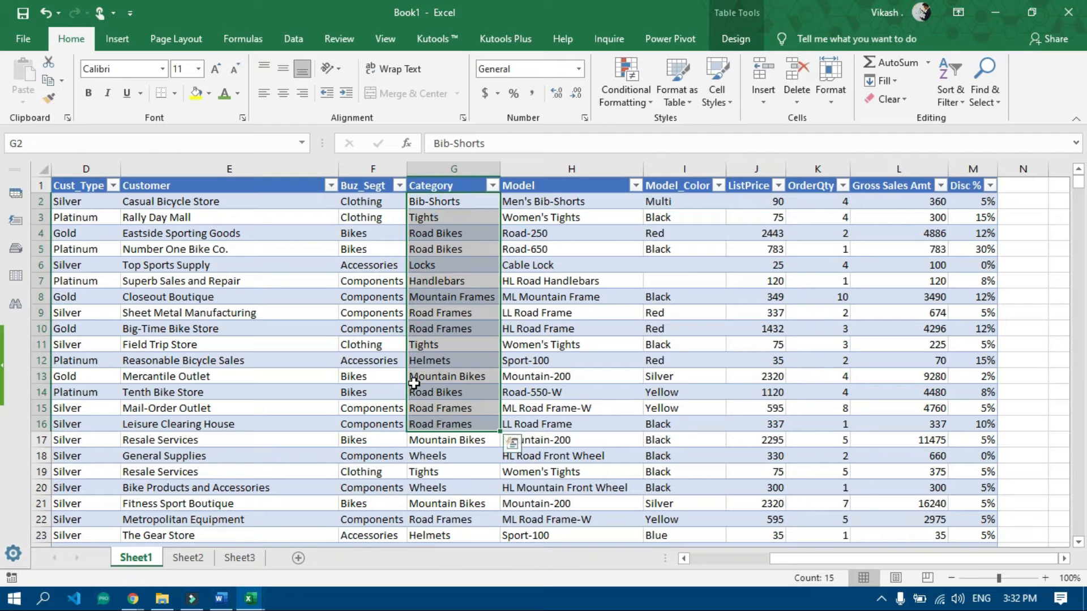
{"action": "left_click", "coordinate": [187, 557]}
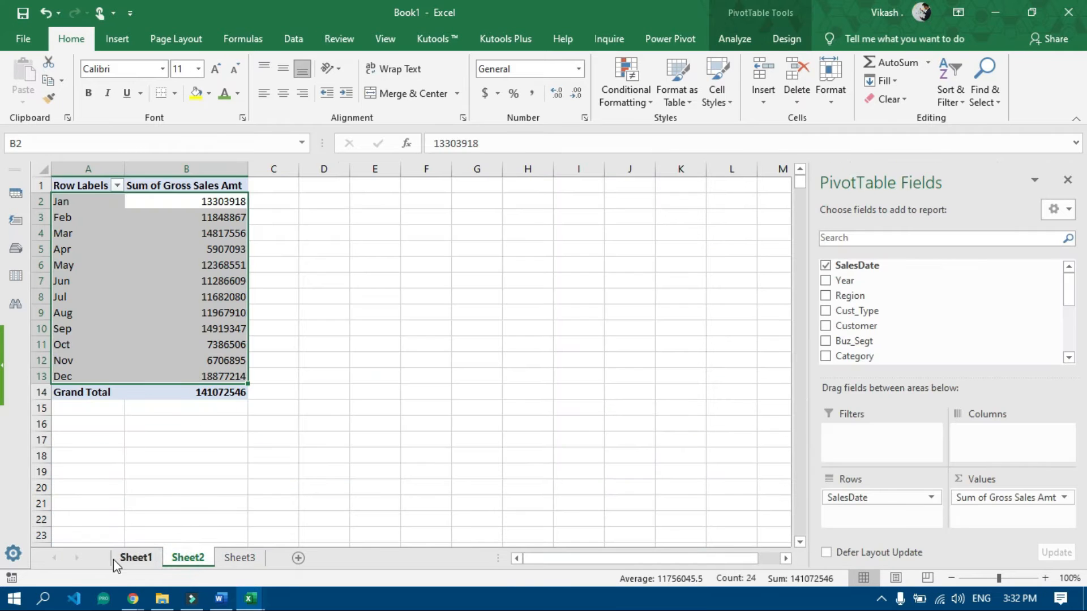
- Insert a second PivotTable based on Table1 from Sheet1, placing it on the existing worksheet at Sheet2 cell F1
{"action": "left_click", "coordinate": [136, 559]}
{"action": "left_click", "coordinate": [199, 202]}
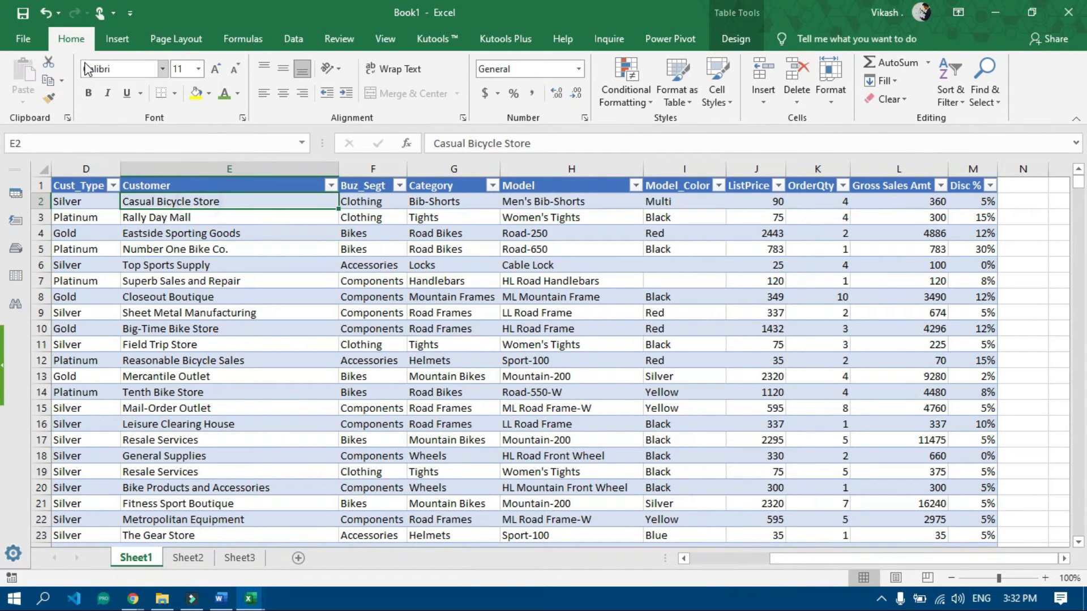
{"action": "left_click", "coordinate": [117, 38]}
{"action": "left_click", "coordinate": [29, 79]}
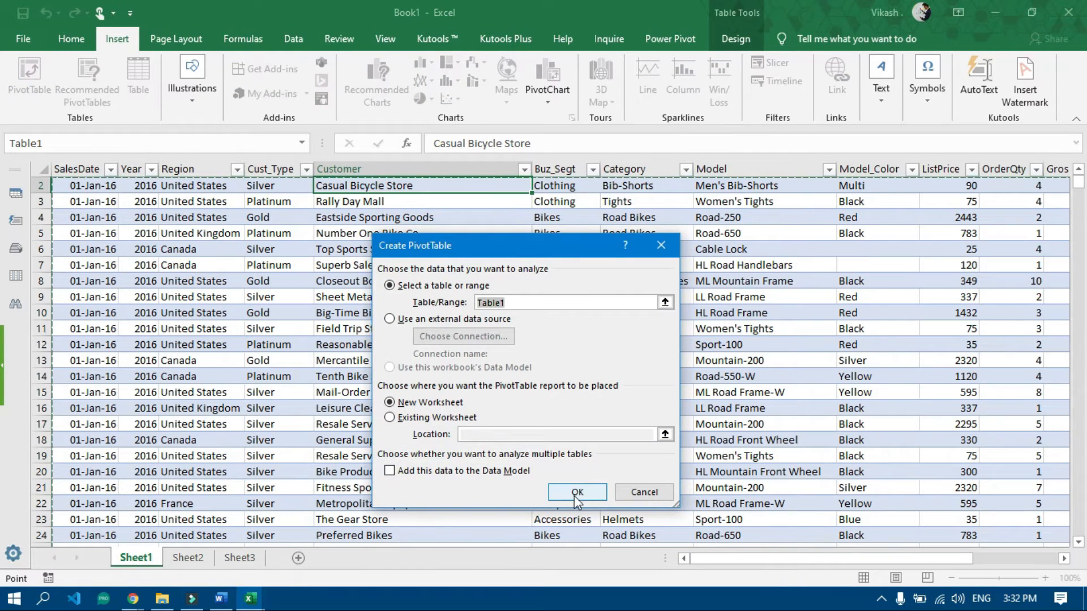
{"action": "left_click", "coordinate": [418, 419]}
{"action": "left_click", "coordinate": [192, 559]}
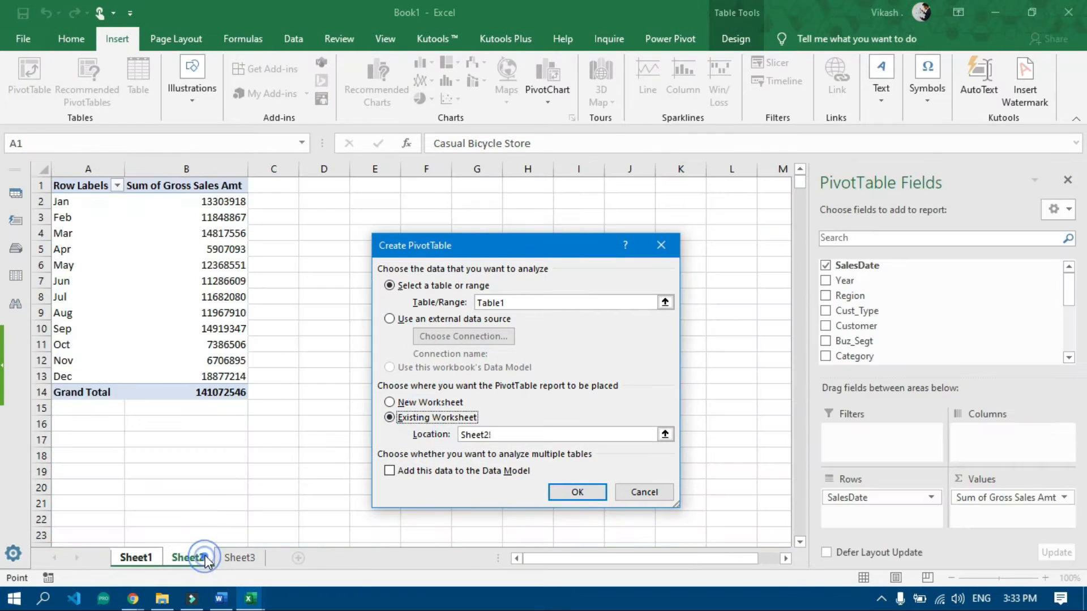
{"action": "left_click", "coordinate": [417, 188]}
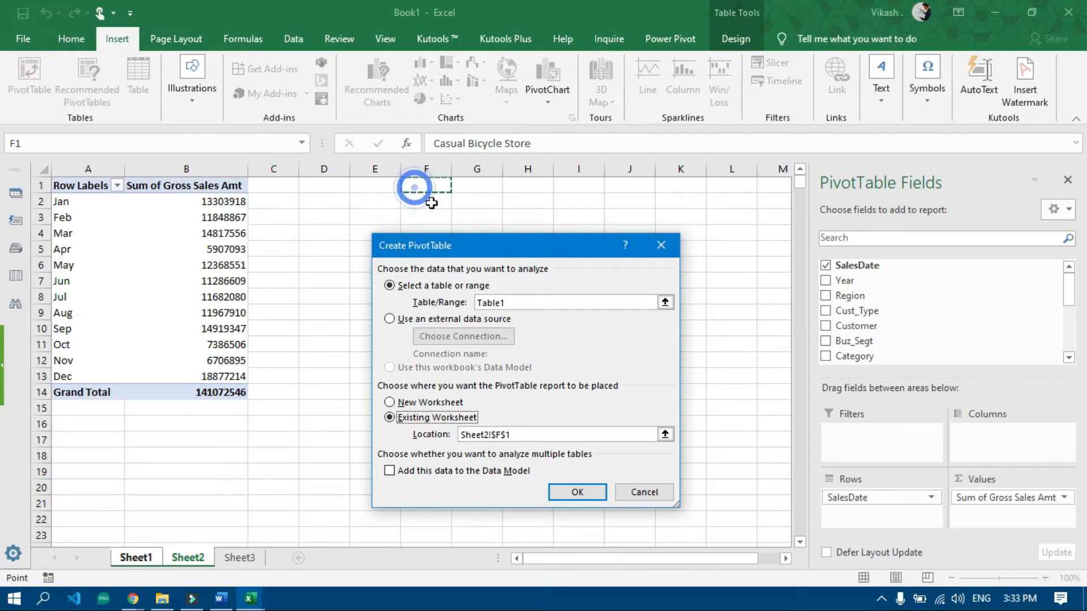
{"action": "left_click", "coordinate": [576, 492]}
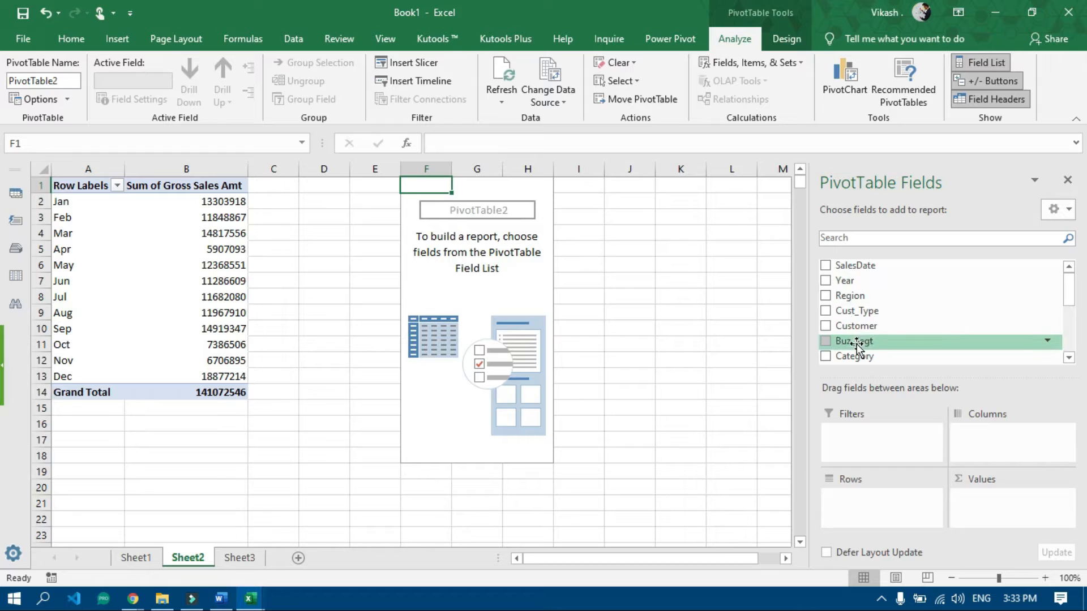
- Add Category to the rows of the new PivotTable and select the category labels from Bib-Shorts to Wheels
{"action": "left_click", "coordinate": [825, 357]}
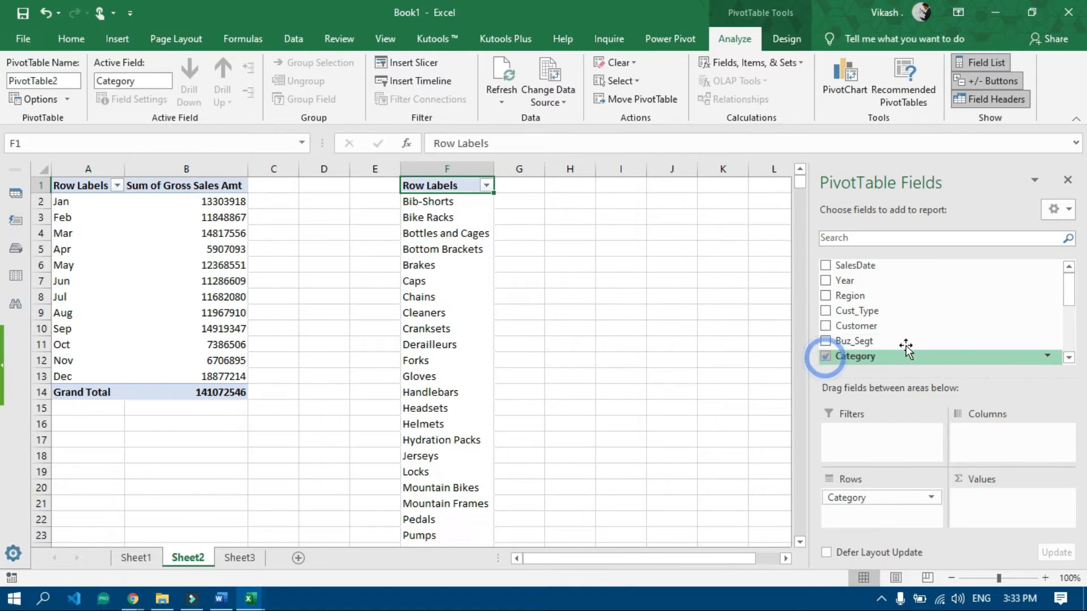
{"action": "left_click_drag", "start_coordinate": [436, 198], "coordinate": [422, 537]}
{"action": "scroll", "coordinate": [453, 458], "scroll_direction": "down", "scroll_amount": 4}
{"action": "scroll", "coordinate": [454, 462], "scroll_direction": "down", "scroll_amount": 2}
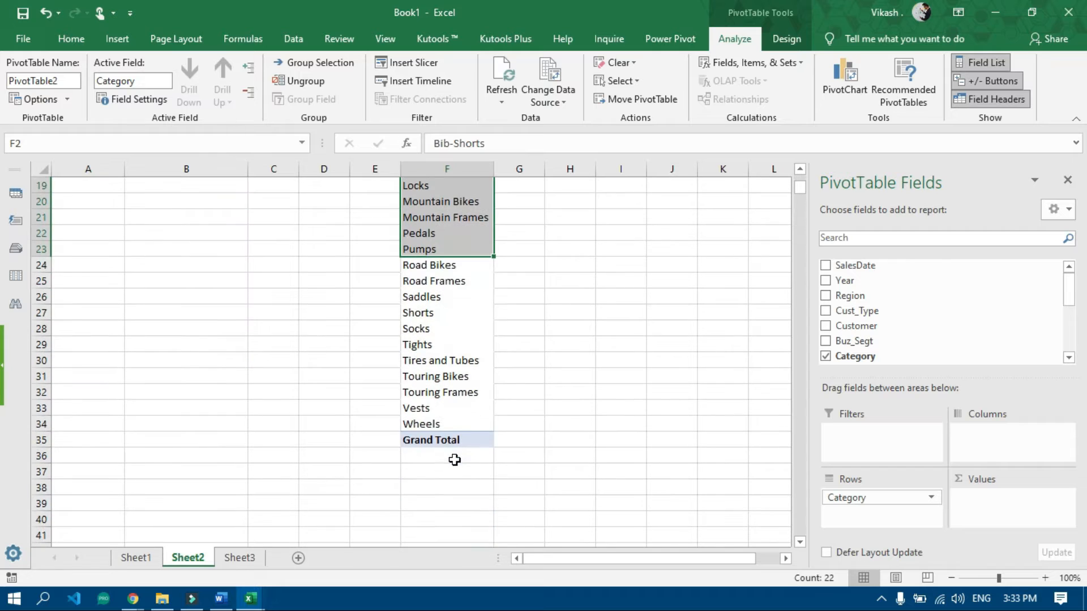
{"action": "left_click", "coordinate": [444, 426]}
{"action": "key", "text": "ctrl+shift+Up"}
{"action": "key", "text": "shift+Down"}
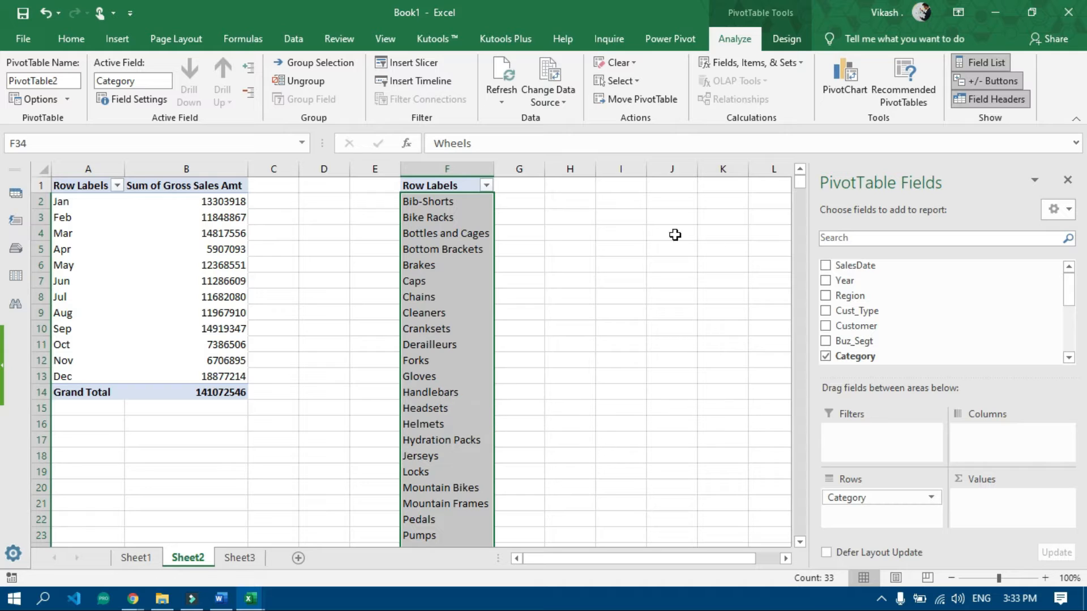
- Add Gross Sales Amt to the values of the category PivotTable
{"action": "scroll", "coordinate": [1071, 280], "scroll_direction": "down", "scroll_amount": 4}
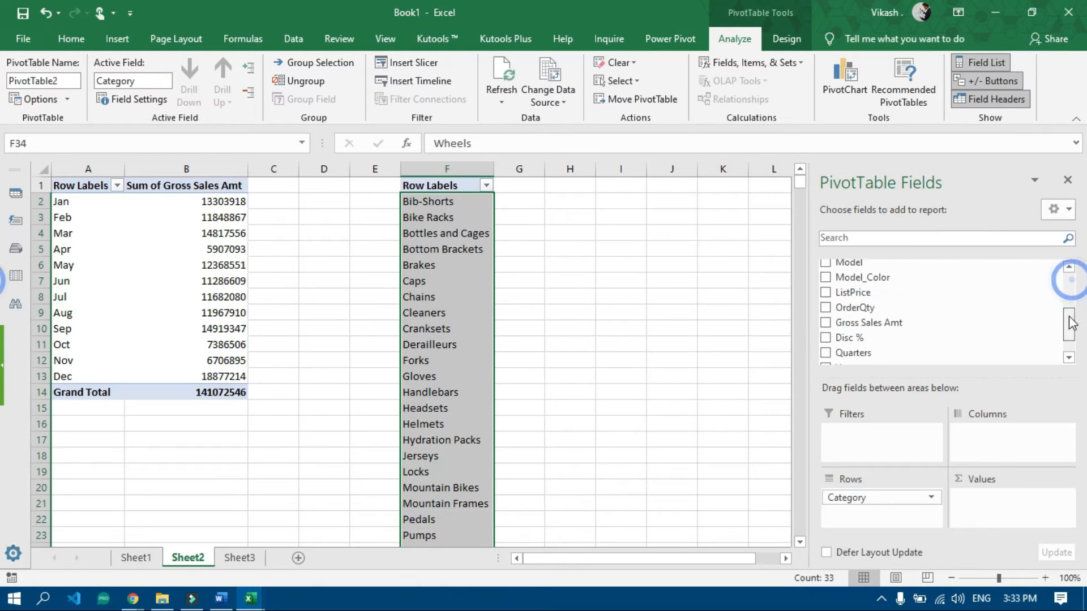
{"action": "left_click", "coordinate": [826, 289]}
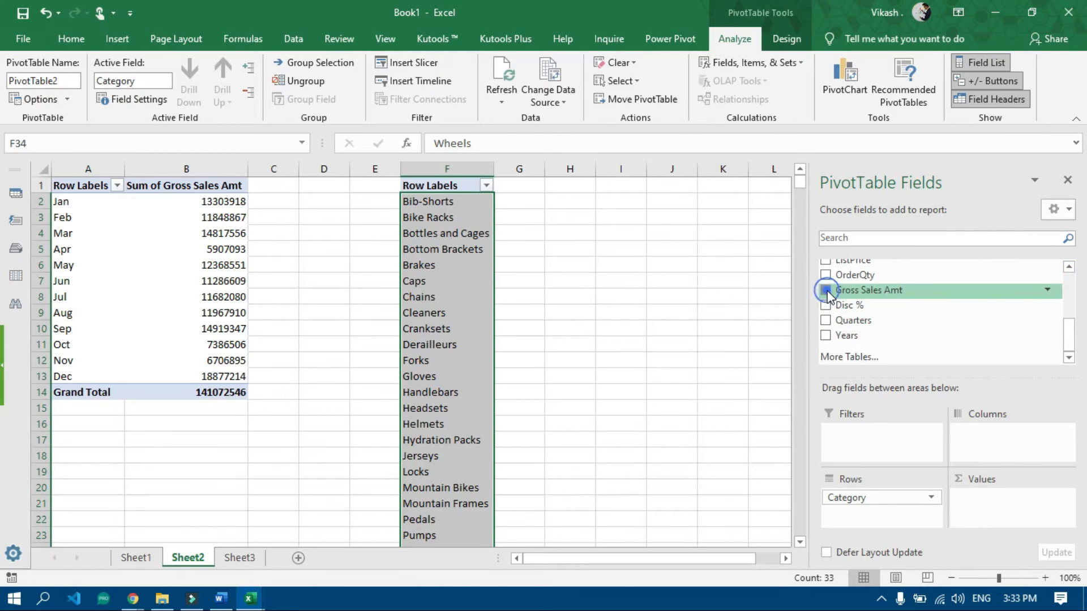
- Examine the gross sales sums for individual categories in the second PivotTable, starting with Bib-Shorts and Bike Racks
{"action": "left_click_drag", "start_coordinate": [463, 196], "coordinate": [623, 199]}
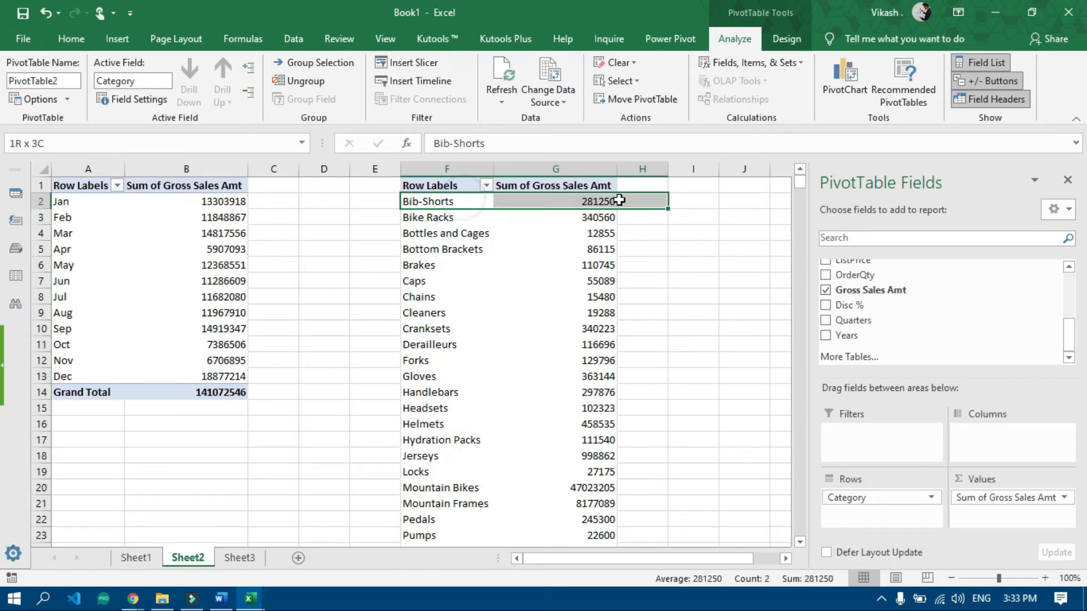
{"action": "left_click", "coordinate": [457, 216]}
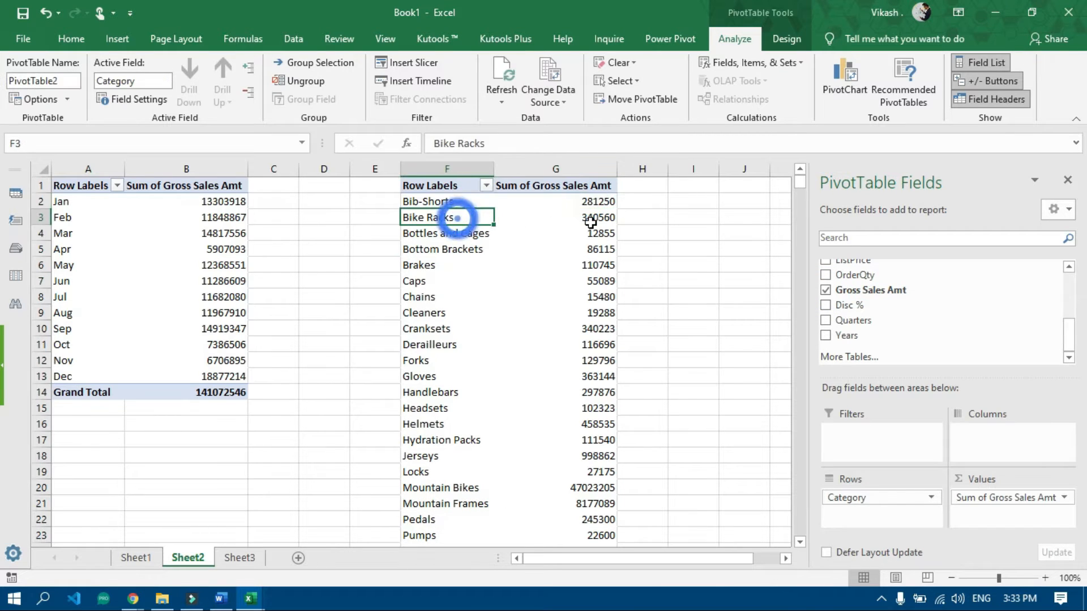
{"action": "left_click", "coordinate": [584, 215]}
{"action": "left_click", "coordinate": [597, 261]}
{"action": "left_click", "coordinate": [595, 280]}
{"action": "left_click", "coordinate": [595, 296]}
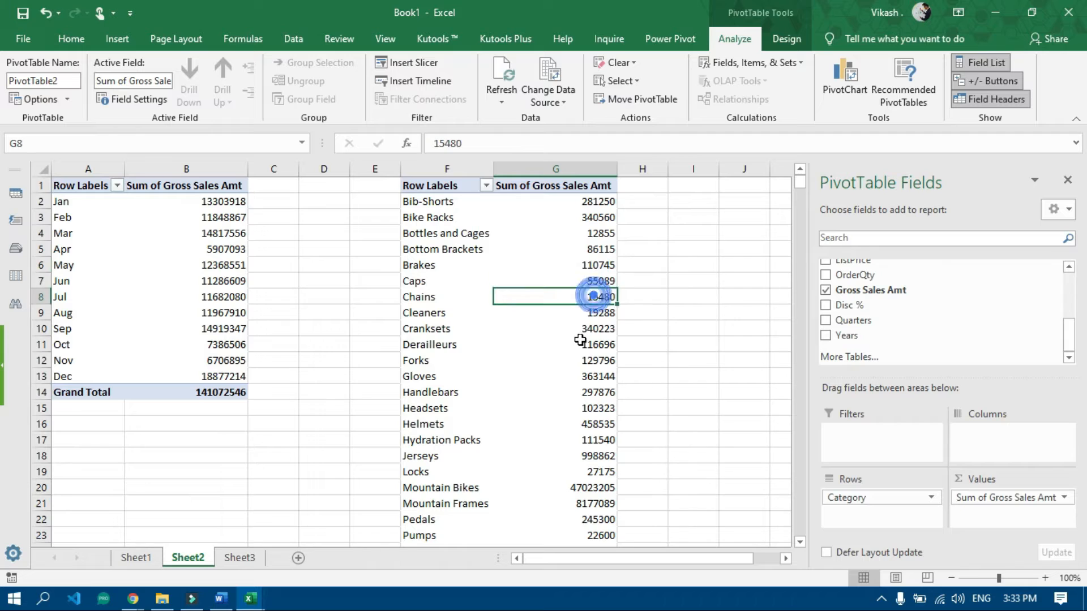
{"action": "left_click", "coordinate": [583, 343]}
{"action": "left_click_drag", "start_coordinate": [457, 207], "coordinate": [587, 277]}
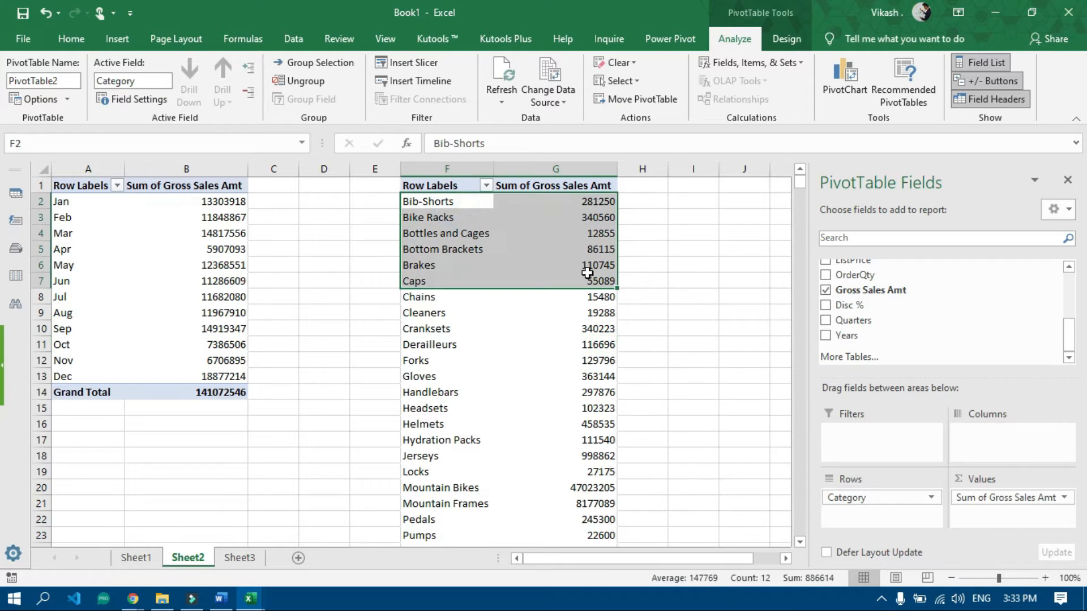
- Display the value filter options for the category PivotTable's row labels
{"action": "left_click", "coordinate": [475, 205]}
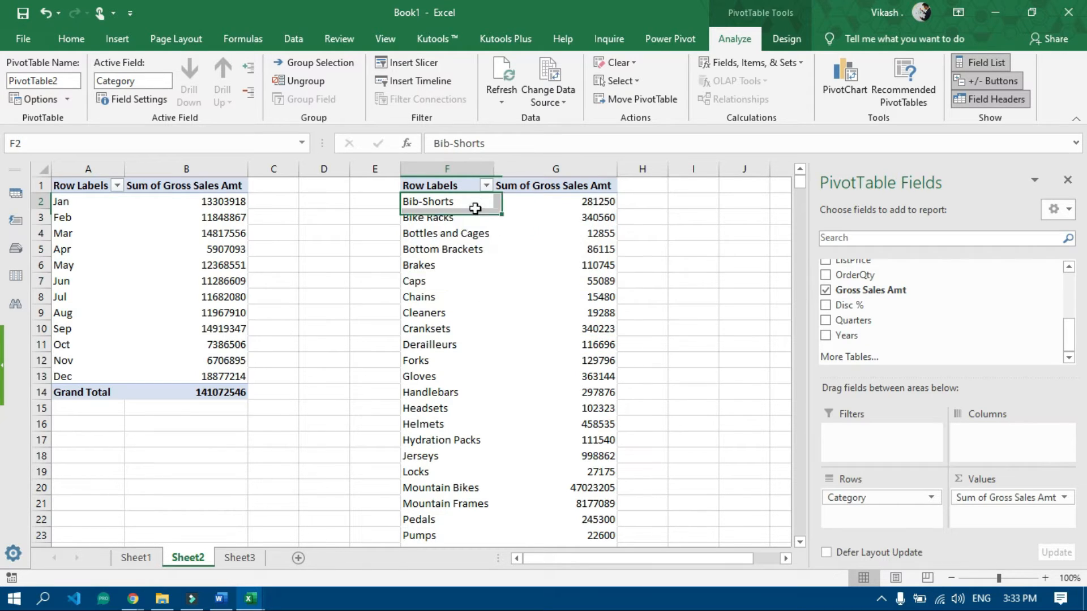
{"action": "left_click", "coordinate": [486, 186]}
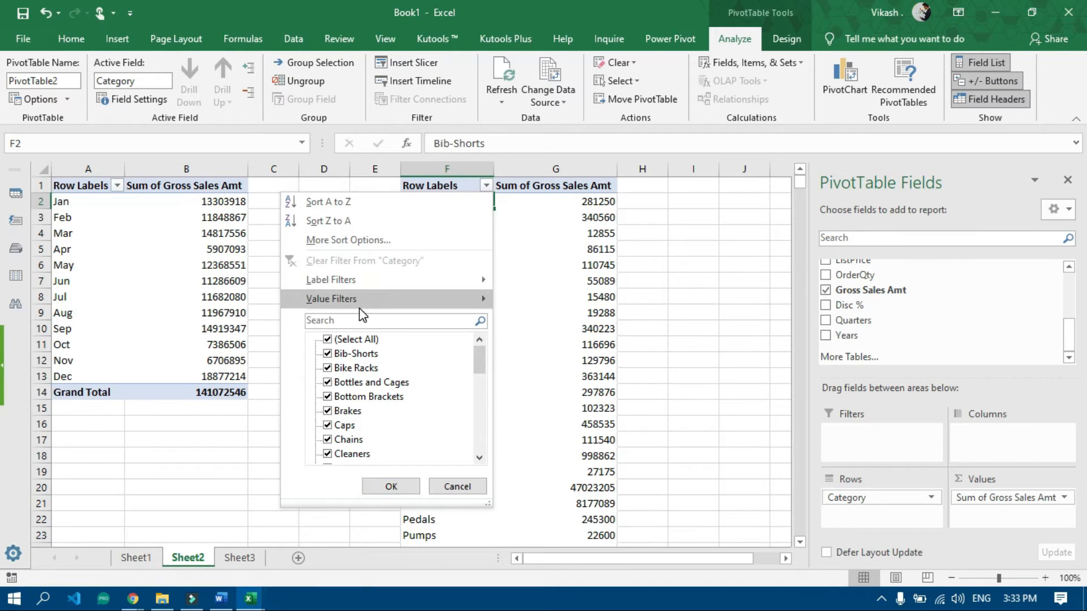
{"action": "mouse_move", "coordinate": [359, 305]}
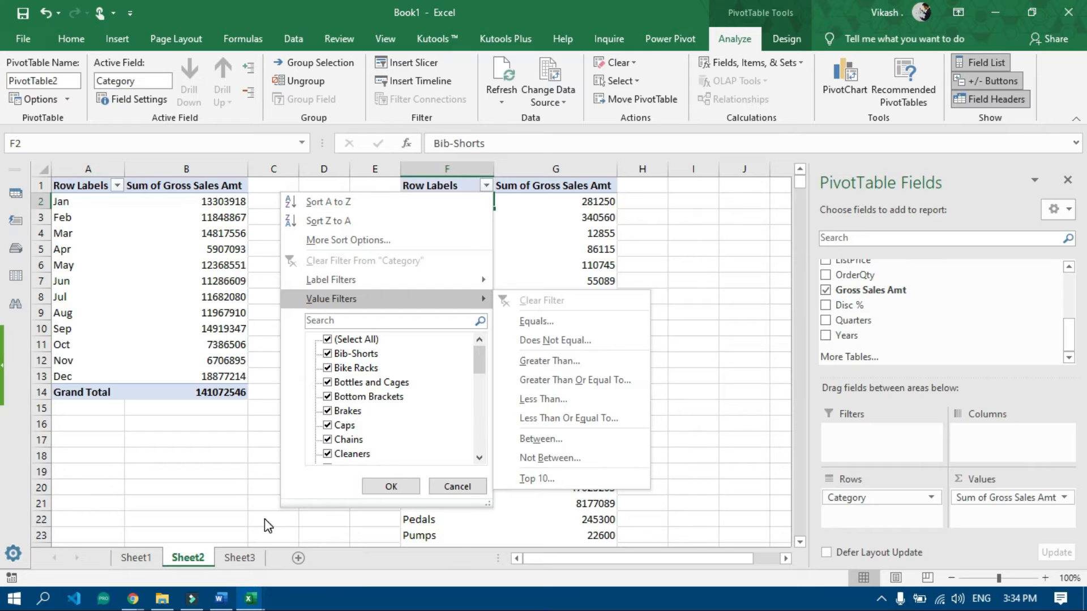
- Switch to WhatsApp Web, send the copied screenshot of the value filter options to the 3rdBATCH 3:30TO4:30ad.exl group, and return to Google Meet
{"action": "left_click", "coordinate": [138, 599]}
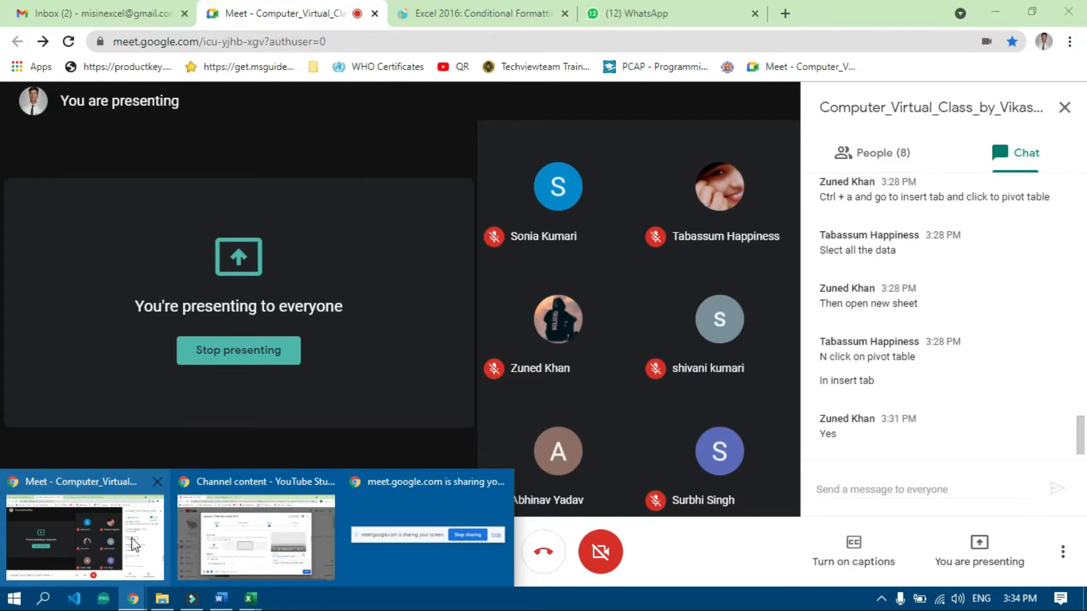
{"action": "left_click", "coordinate": [127, 540]}
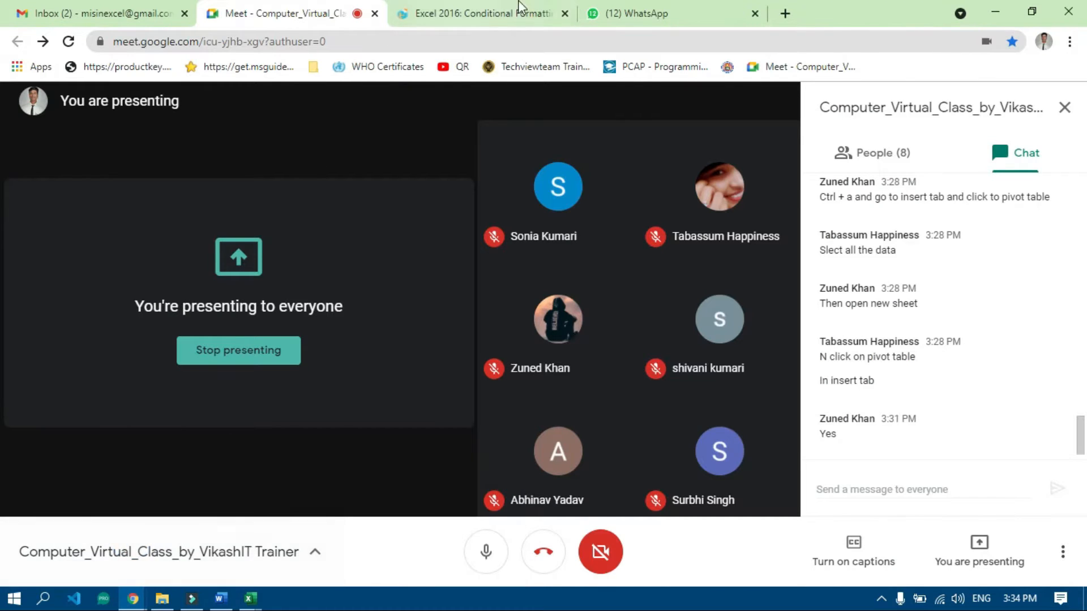
{"action": "left_click", "coordinate": [634, 14]}
{"action": "left_click", "coordinate": [463, 560]}
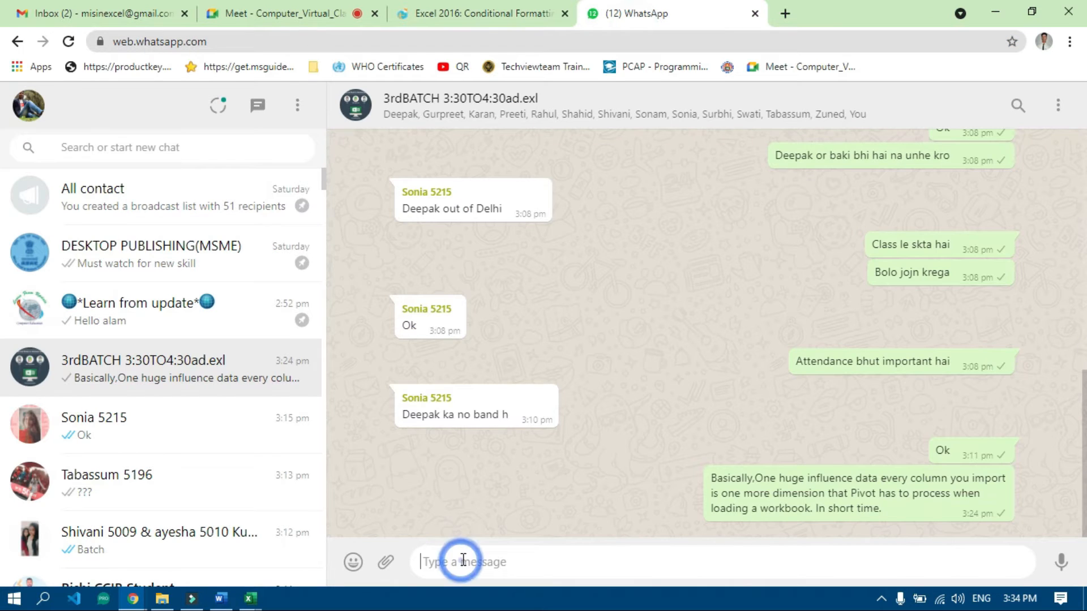
{"action": "key", "text": "ctrl+v"}
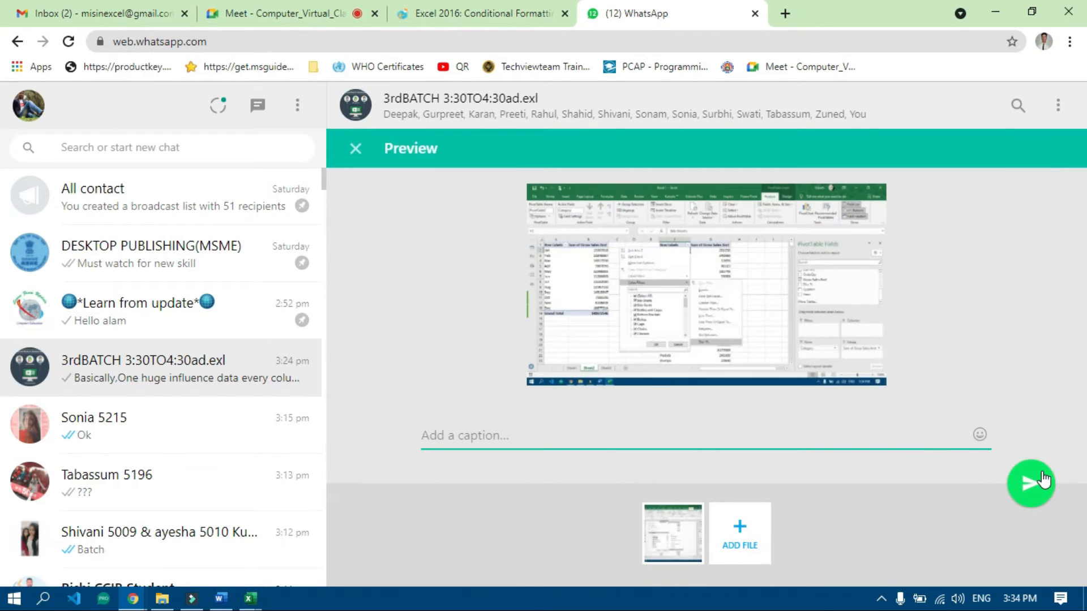
{"action": "left_click", "coordinate": [1038, 482]}
{"action": "left_click", "coordinate": [276, 17]}
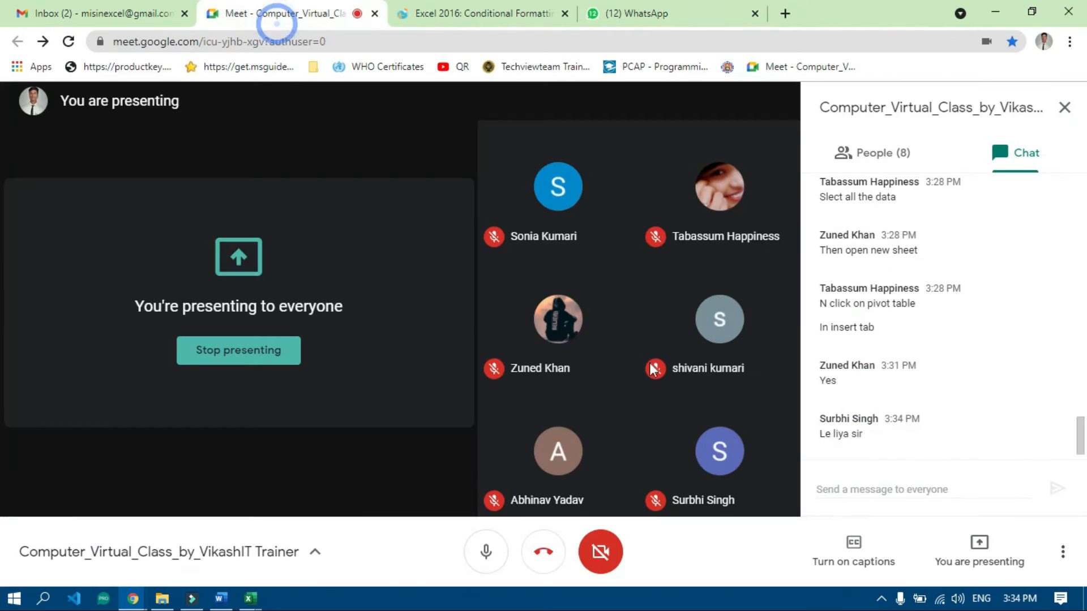
- Switch to Book1 in Excel and filter the category PivotTable to the top 5 items by Sum of Gross Sales Amt
{"action": "key", "text": "alt+Tab"}
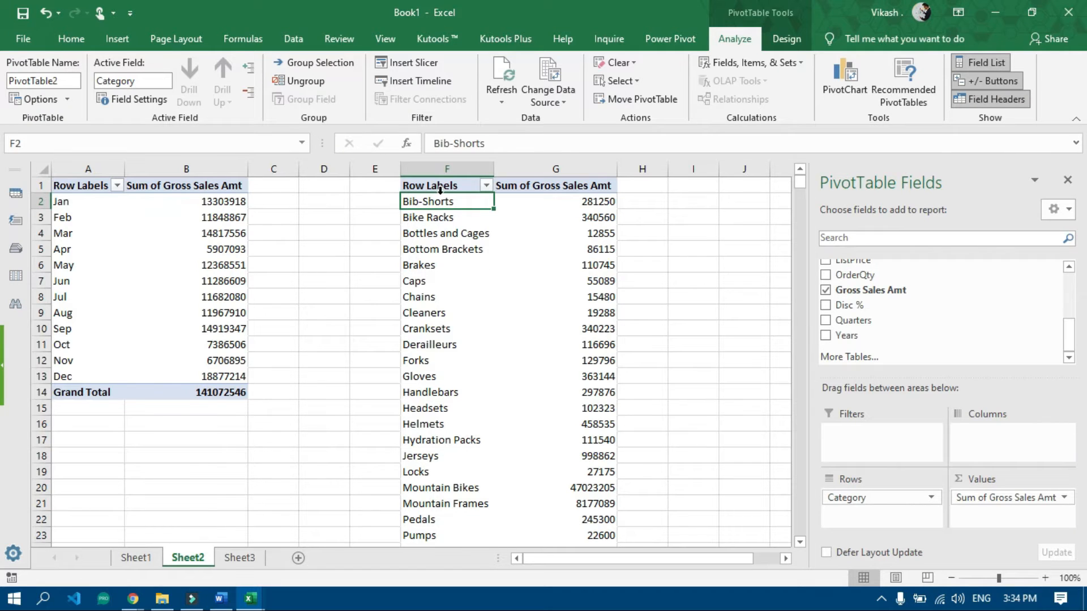
{"action": "left_click", "coordinate": [486, 185]}
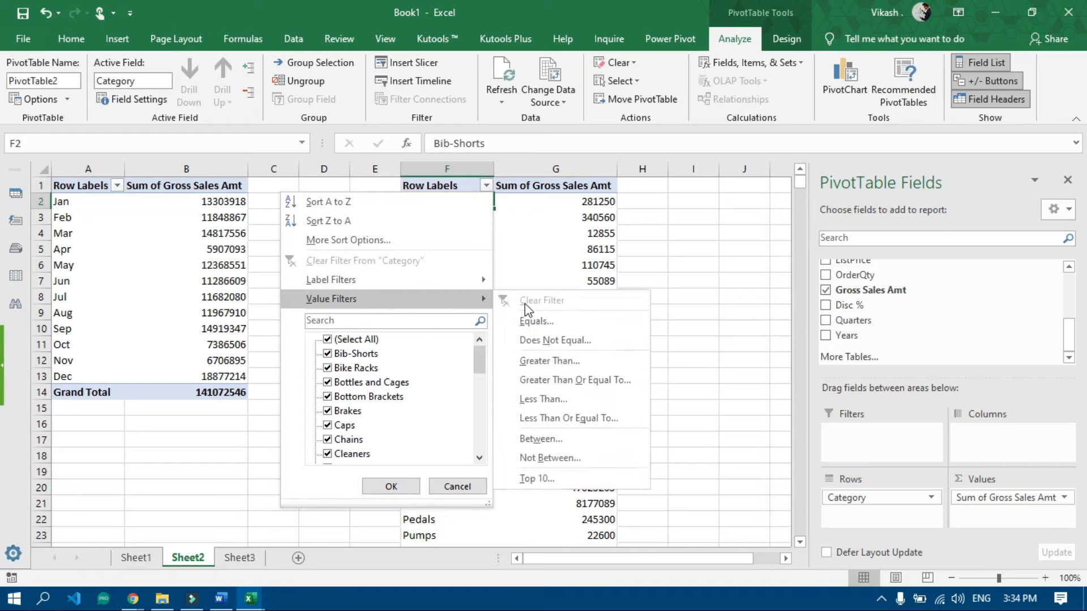
{"action": "left_click", "coordinate": [560, 481]}
{"action": "left_click_drag", "start_coordinate": [496, 342], "coordinate": [432, 205]}
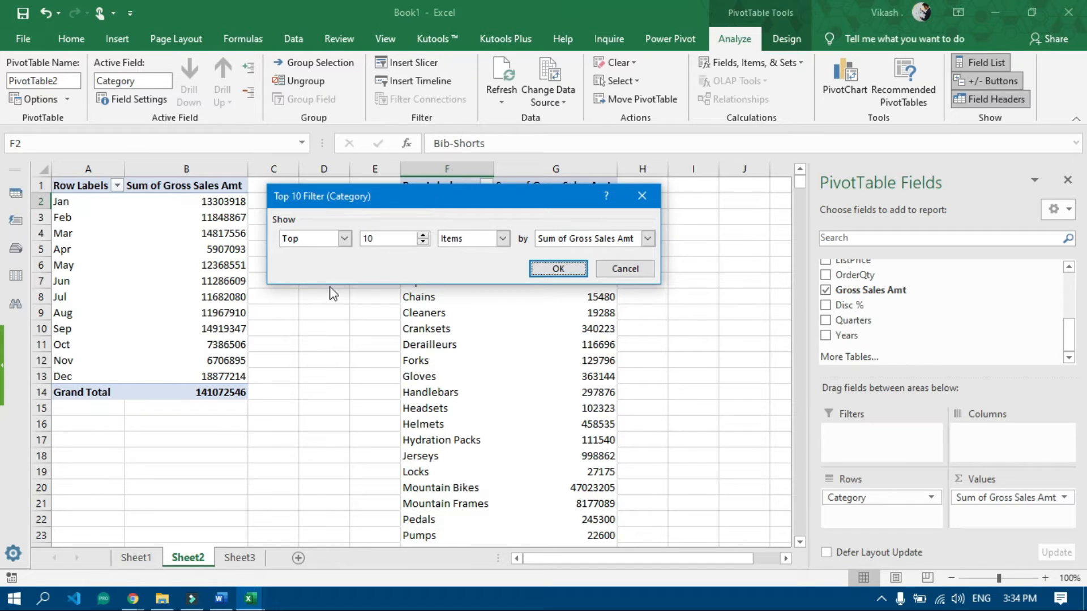
{"action": "left_click", "coordinate": [391, 238]}
{"action": "double_click", "coordinate": [403, 238]}
{"action": "left_click", "coordinate": [648, 239]}
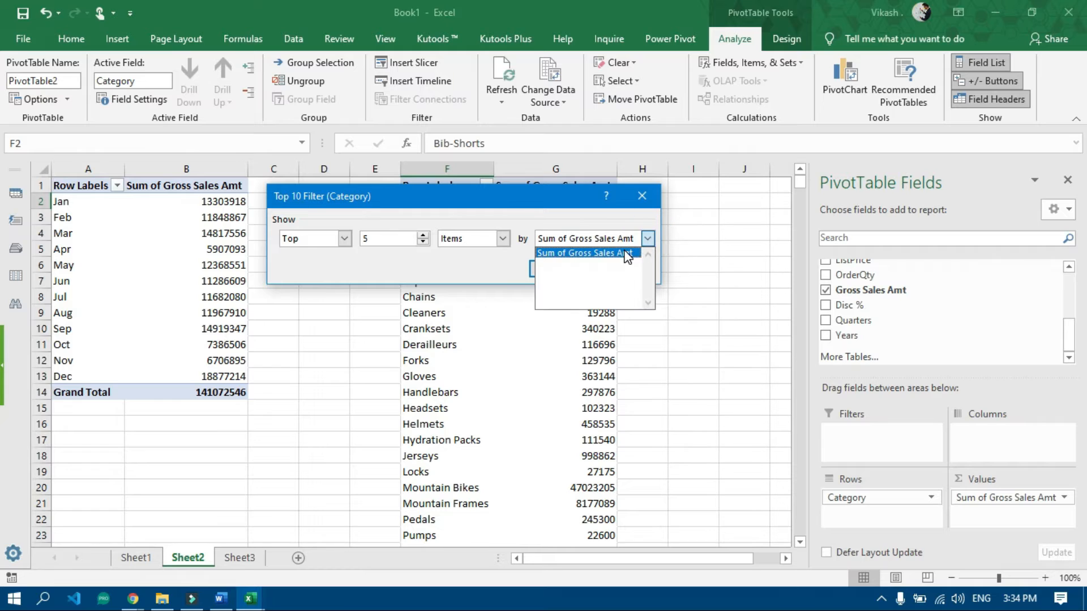
{"action": "left_click", "coordinate": [628, 253]}
{"action": "left_click", "coordinate": [560, 270]}
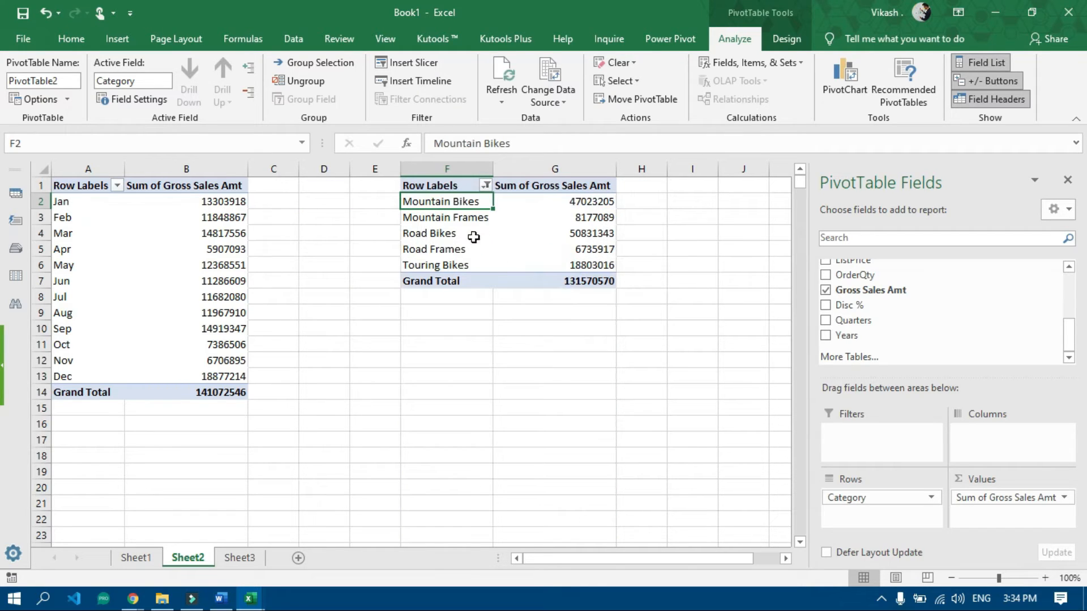
- Examine the gross sales of the filtered bike and frame categories, and the January to December sums in the monthly PivotTable
{"action": "left_click_drag", "start_coordinate": [453, 201], "coordinate": [545, 260]}
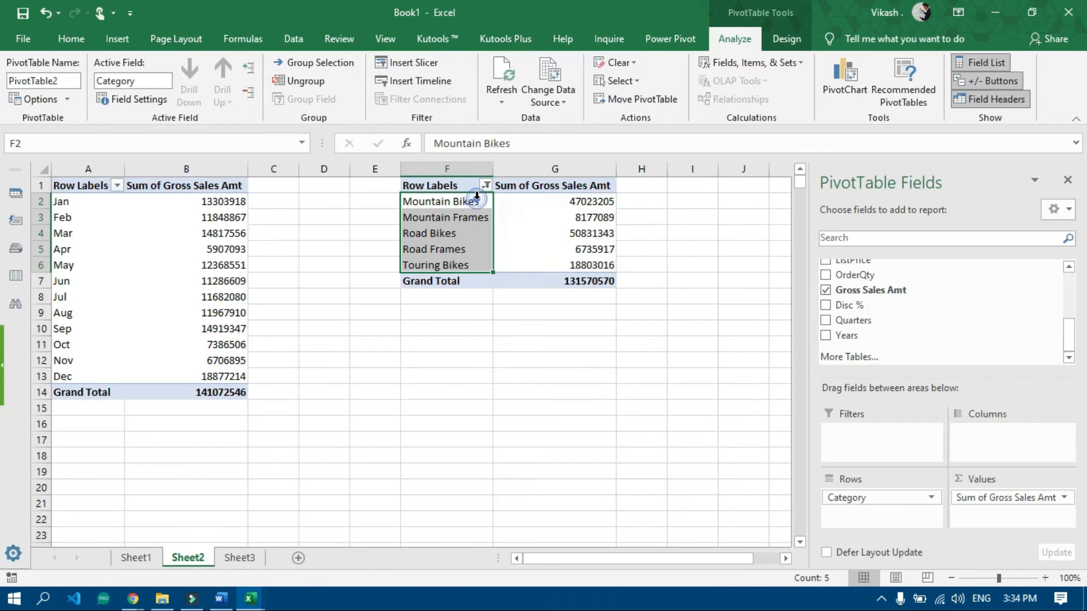
{"action": "left_click", "coordinate": [477, 195]}
{"action": "left_click", "coordinate": [560, 203]}
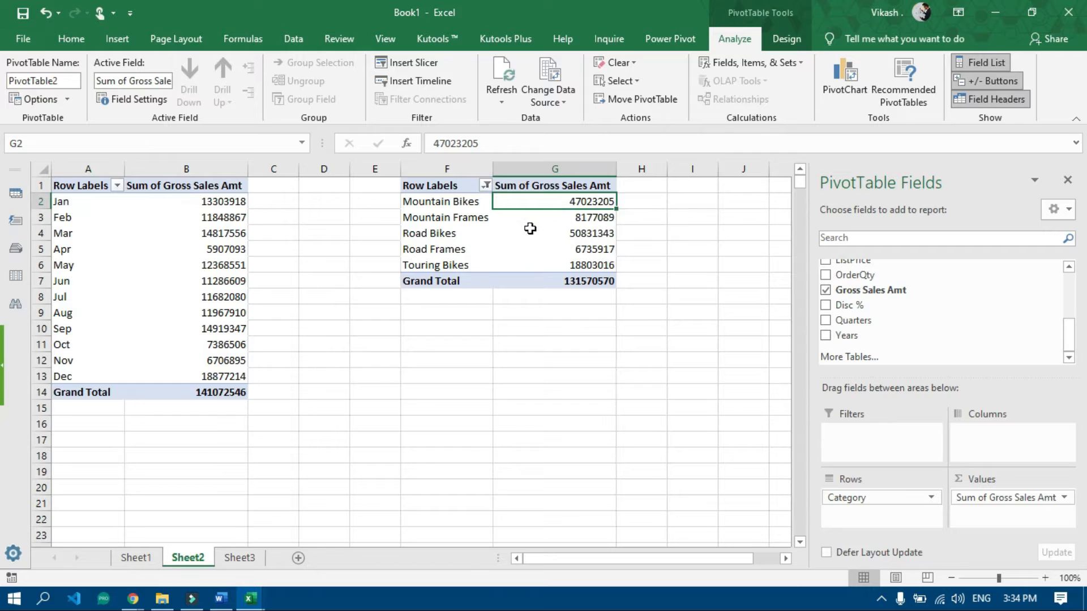
{"action": "left_click", "coordinate": [481, 216]}
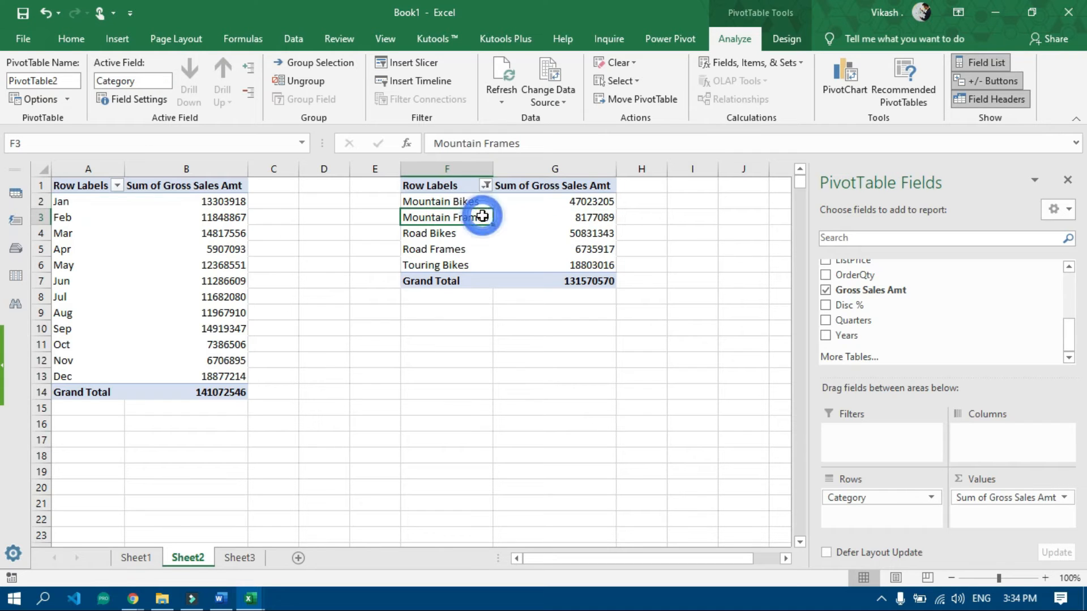
{"action": "left_click", "coordinate": [606, 218]}
{"action": "left_click_drag", "start_coordinate": [433, 232], "coordinate": [608, 242]}
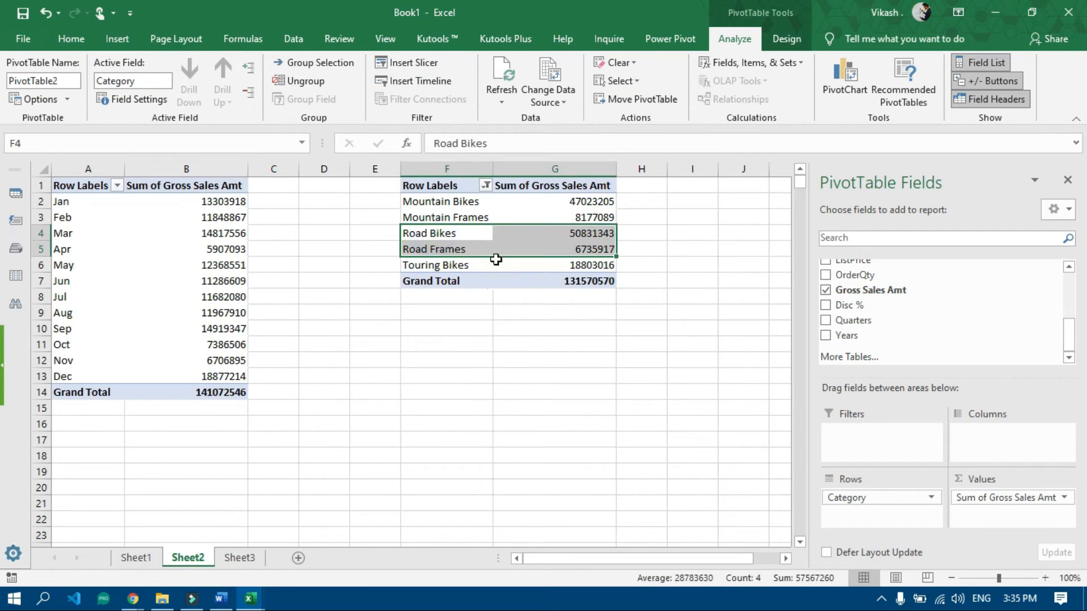
{"action": "left_click_drag", "start_coordinate": [438, 267], "coordinate": [558, 267]}
{"action": "left_click_drag", "start_coordinate": [589, 201], "coordinate": [590, 246]}
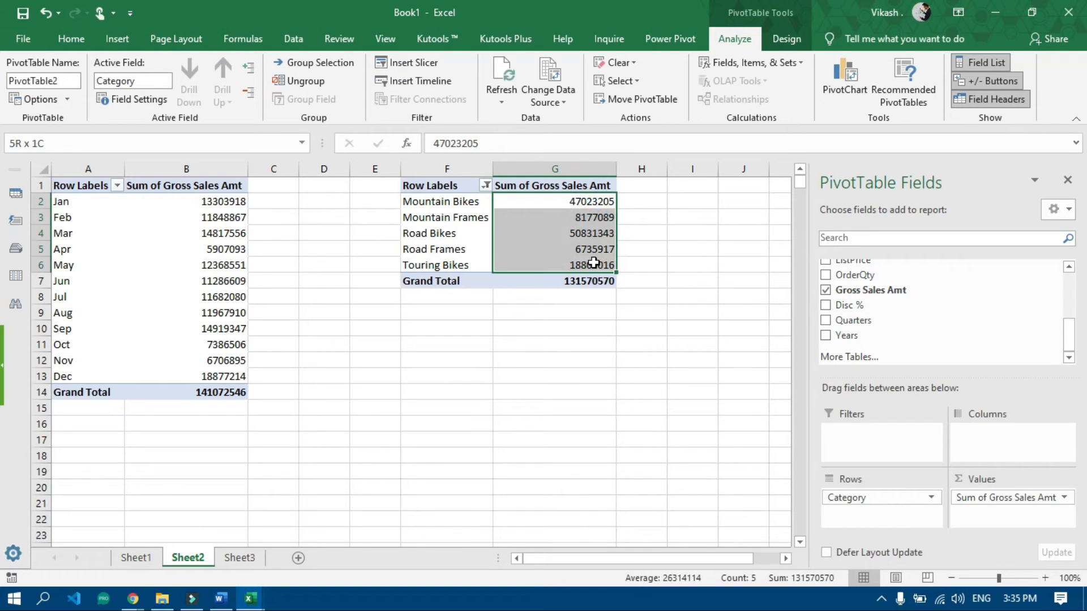
{"action": "left_click_drag", "start_coordinate": [475, 201], "coordinate": [562, 265]}
{"action": "left_click", "coordinate": [170, 202]}
{"action": "left_click_drag", "start_coordinate": [180, 216], "coordinate": [57, 377]}
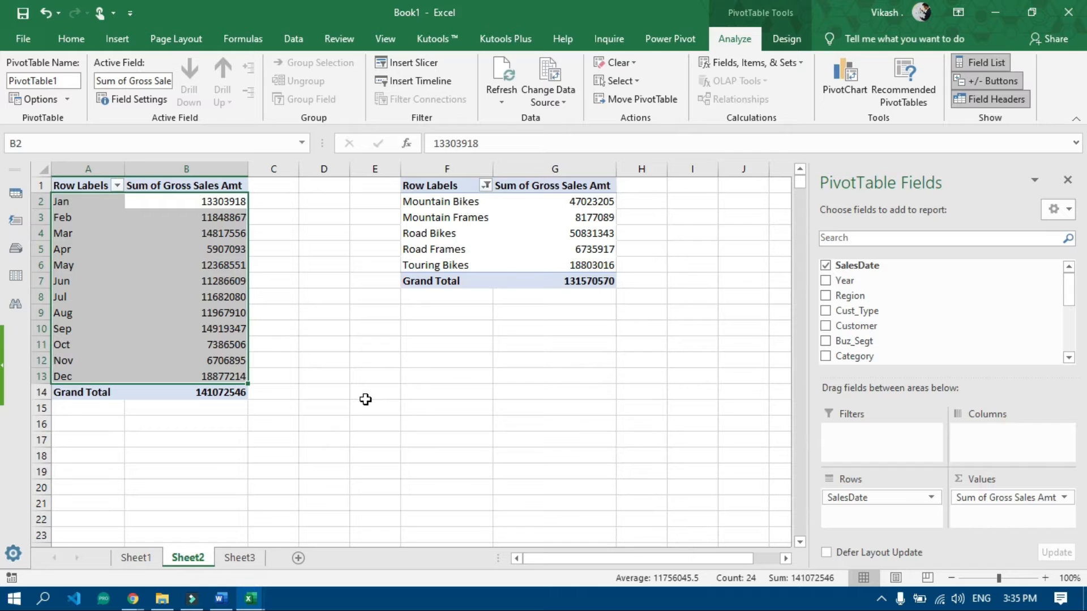
- Switch to Google Meet to check the participants' chat messages and return to the Book1 workbook in Excel
{"action": "key", "text": "alt+Tab"}
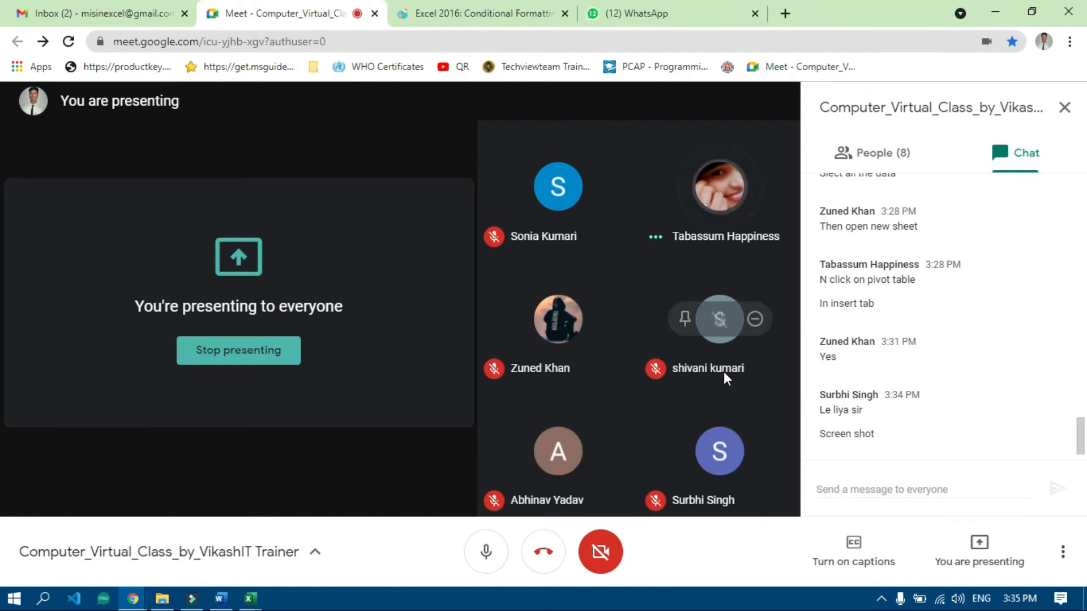
{"action": "key", "text": "alt+Tab"}
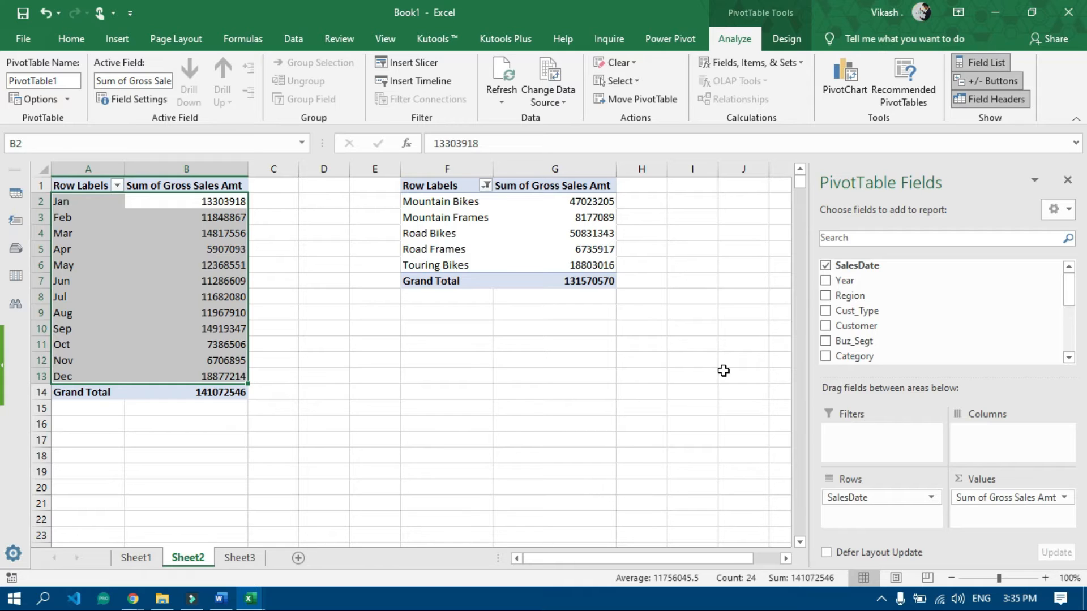
{"action": "key", "text": "alt+Tab"}
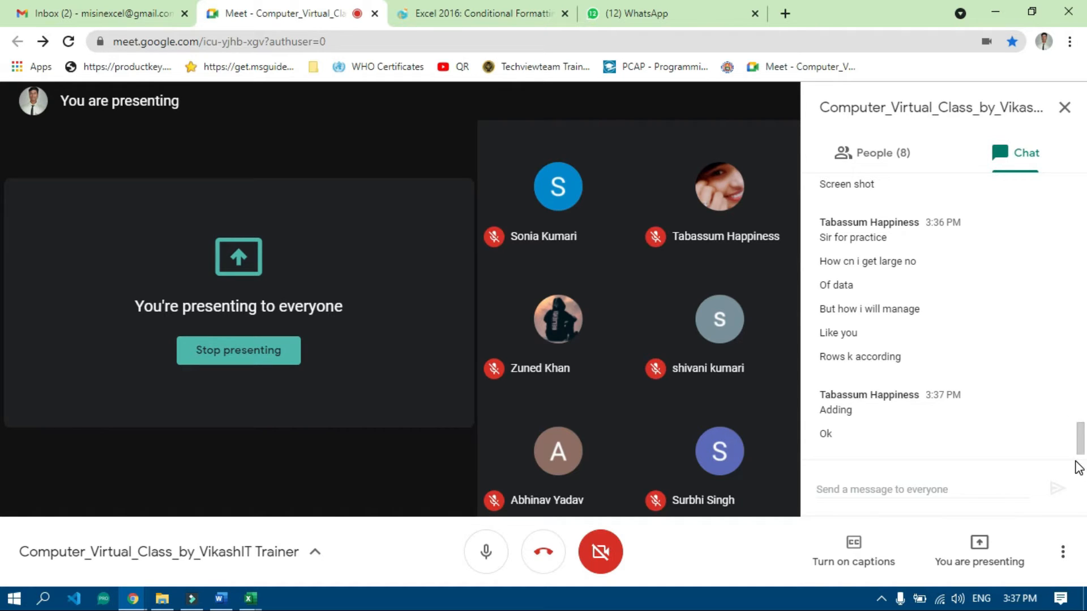
{"action": "mouse_move", "coordinate": [251, 603]}
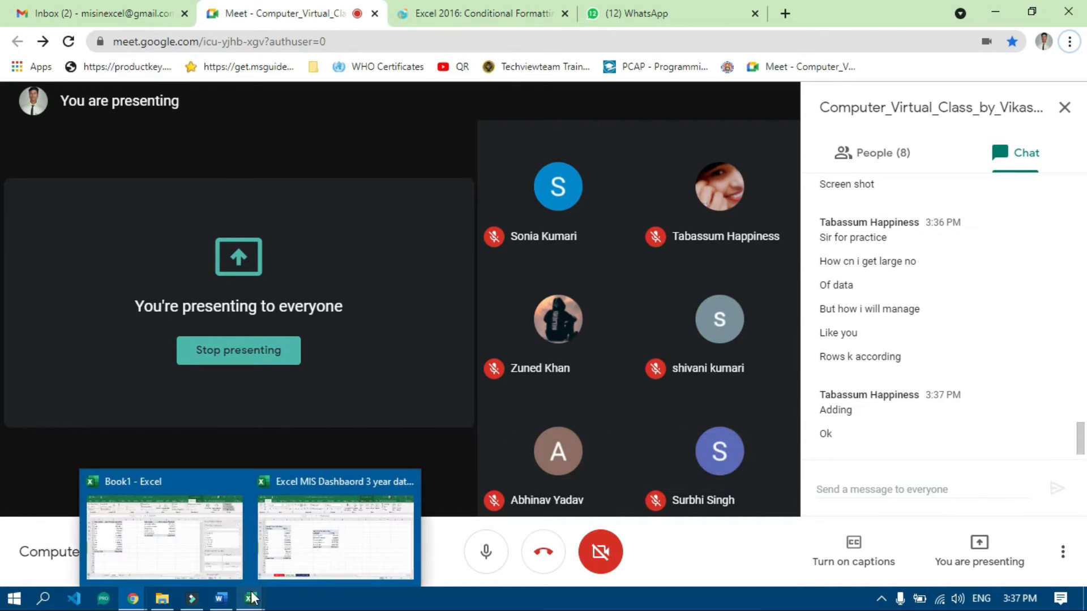
{"action": "left_click", "coordinate": [199, 521]}
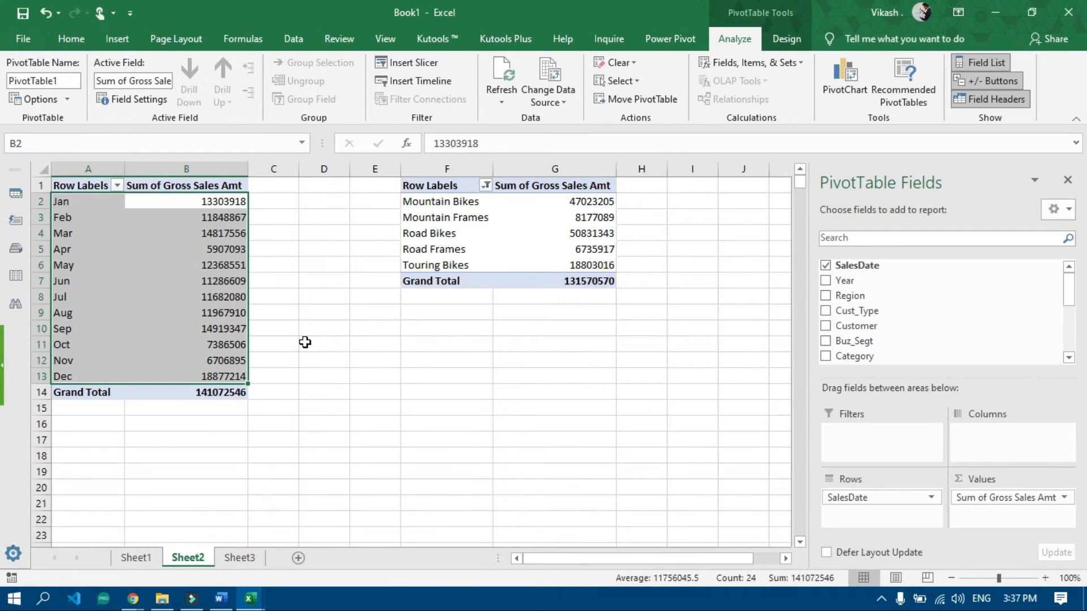
- Examine the months and their gross sales sums in the first PivotTable on Sheet2
{"action": "left_click_drag", "start_coordinate": [224, 201], "coordinate": [85, 392]}
{"action": "left_click", "coordinate": [91, 208]}
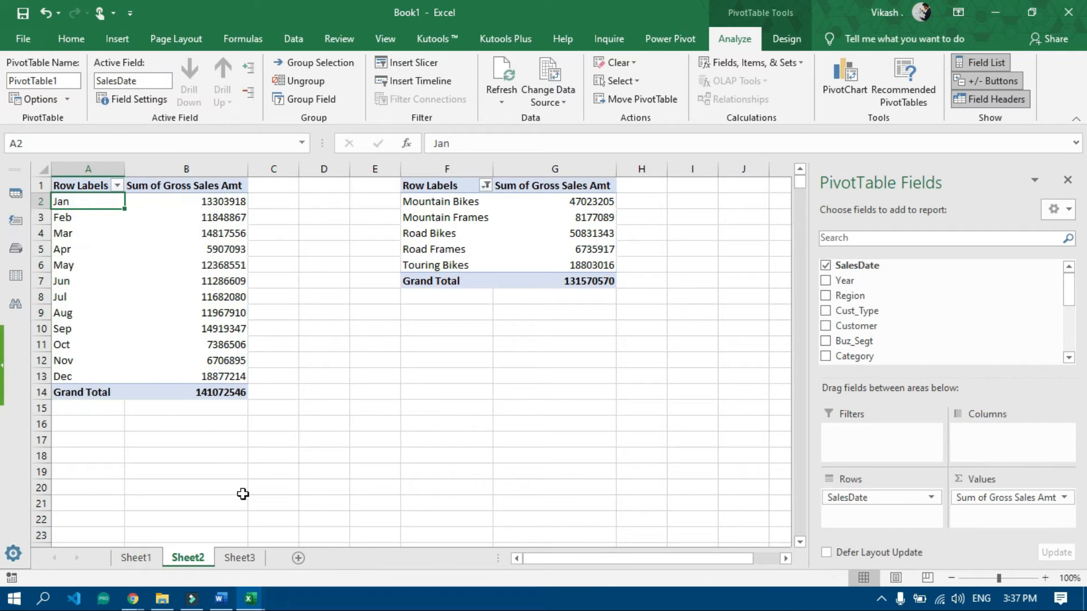
{"action": "left_click", "coordinate": [229, 424]}
{"action": "left_click", "coordinate": [295, 425]}
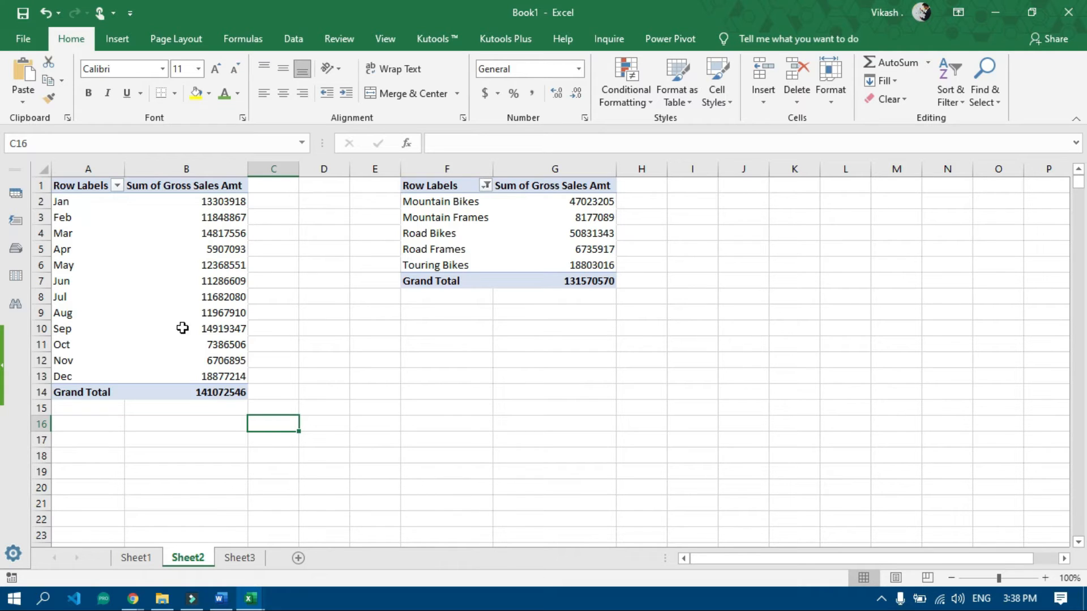
{"action": "left_click", "coordinate": [158, 224]}
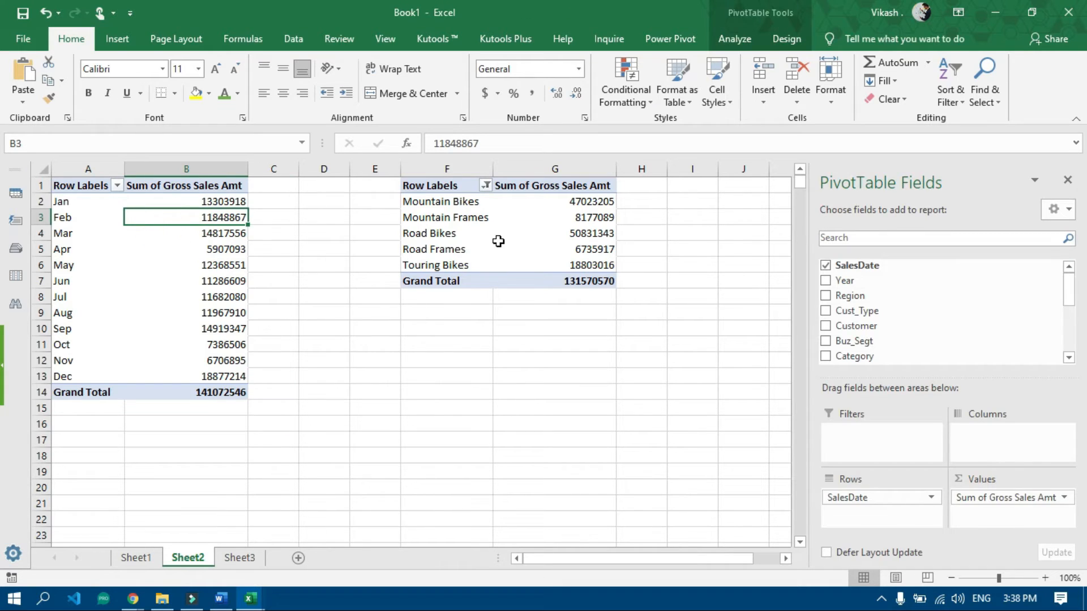
{"action": "mouse_move", "coordinate": [498, 241]}
- Switch to Google Meet to read the class's answers in the chat, and go back to Book1 in Excel
{"action": "mouse_move", "coordinate": [133, 598]}
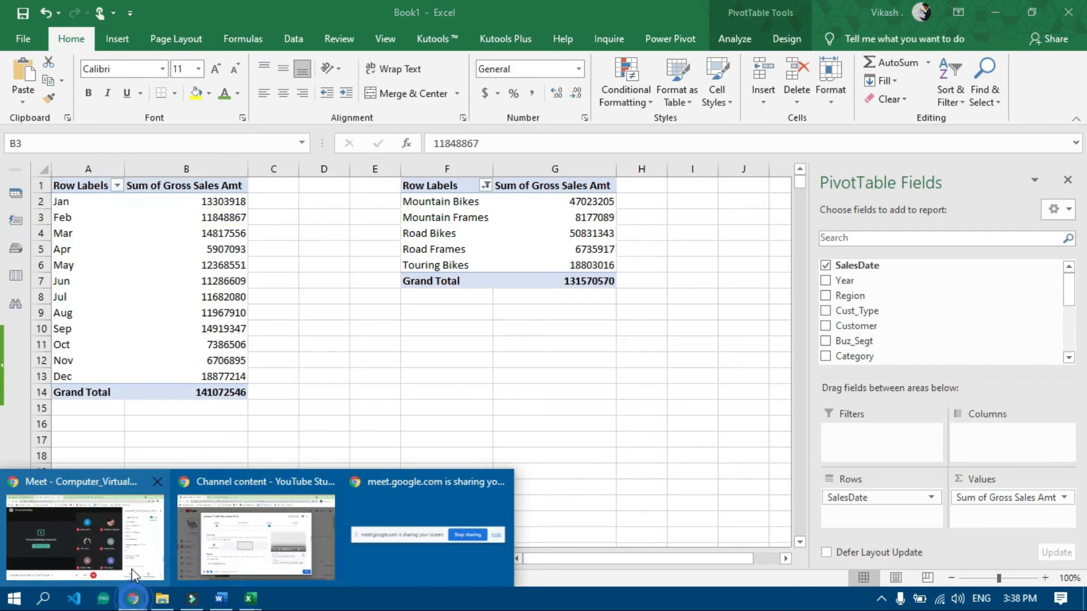
{"action": "left_click", "coordinate": [126, 563]}
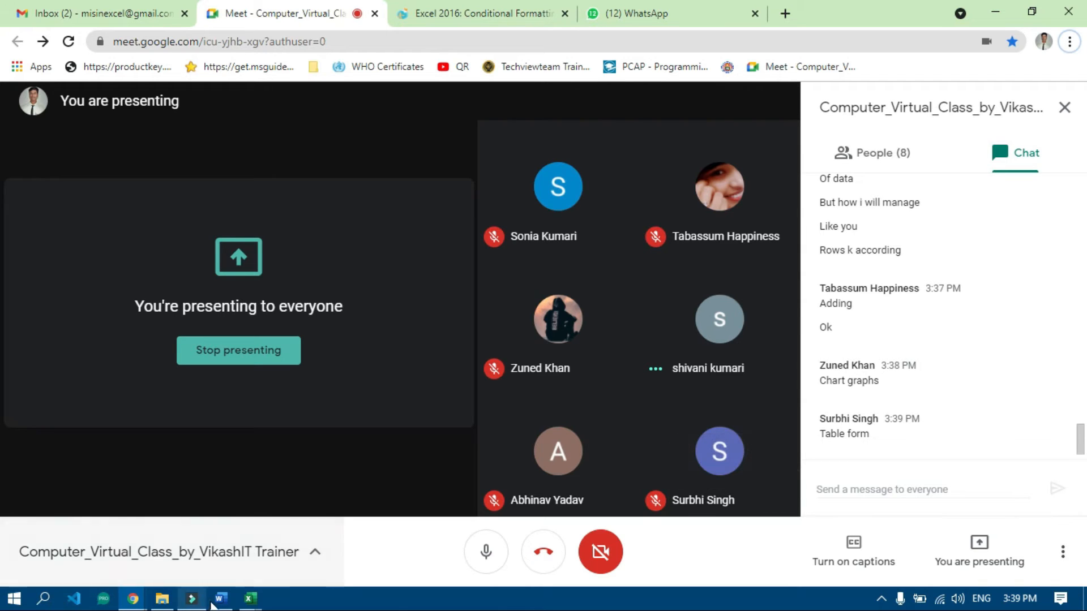
{"action": "mouse_move", "coordinate": [253, 603]}
{"action": "left_click", "coordinate": [214, 556]}
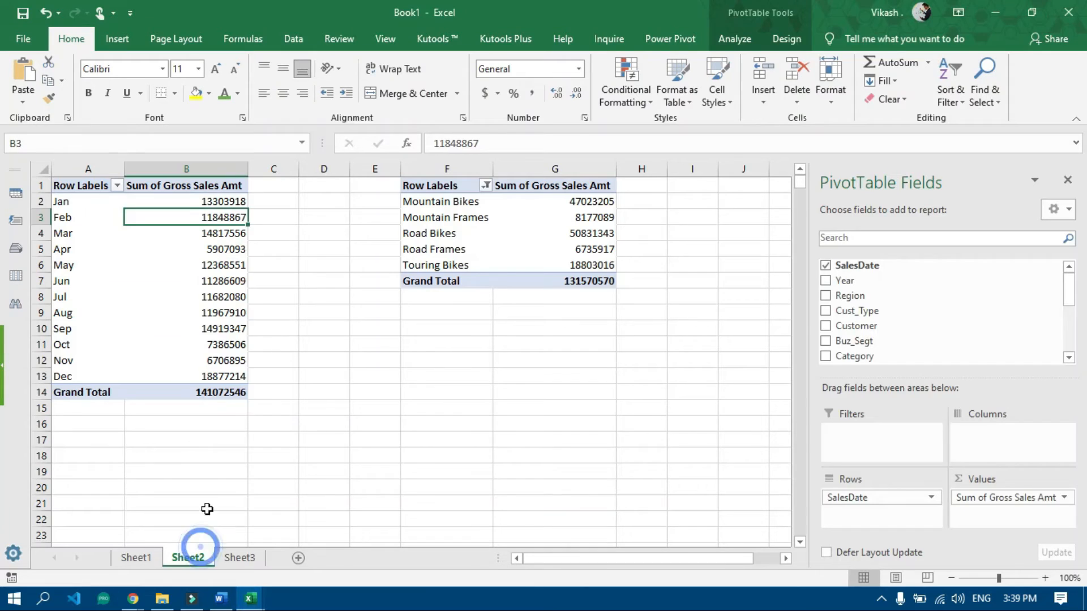
- Examine the January to December rows of the monthly PivotTable and display the PivotTable analysis tools for its January label
{"action": "left_click", "coordinate": [276, 324]}
{"action": "left_click", "coordinate": [209, 255]}
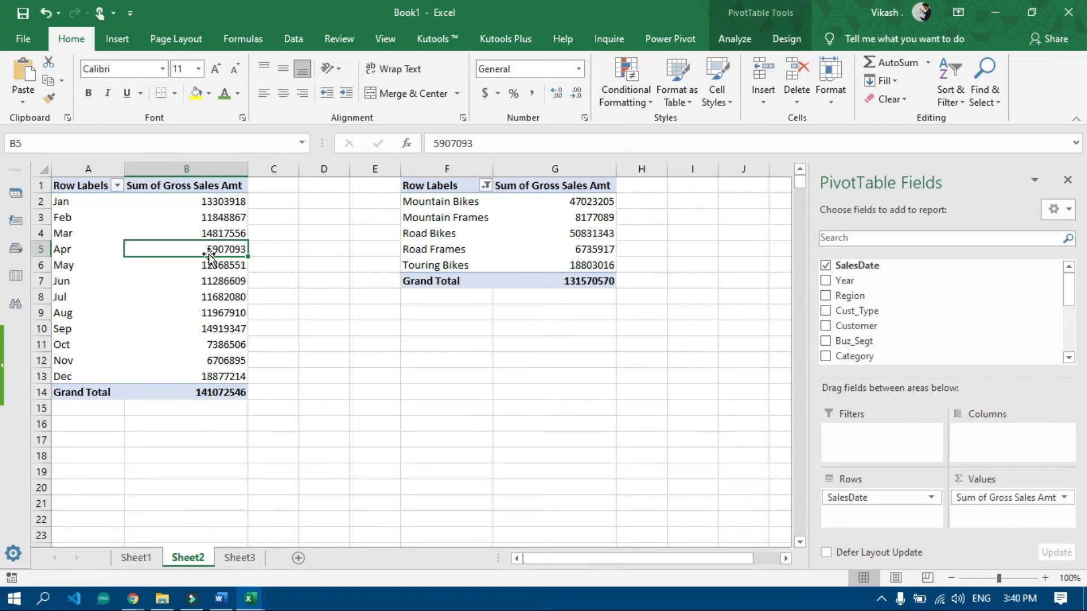
{"action": "mouse_move", "coordinate": [209, 252]}
{"action": "left_click_drag", "start_coordinate": [70, 204], "coordinate": [80, 377]}
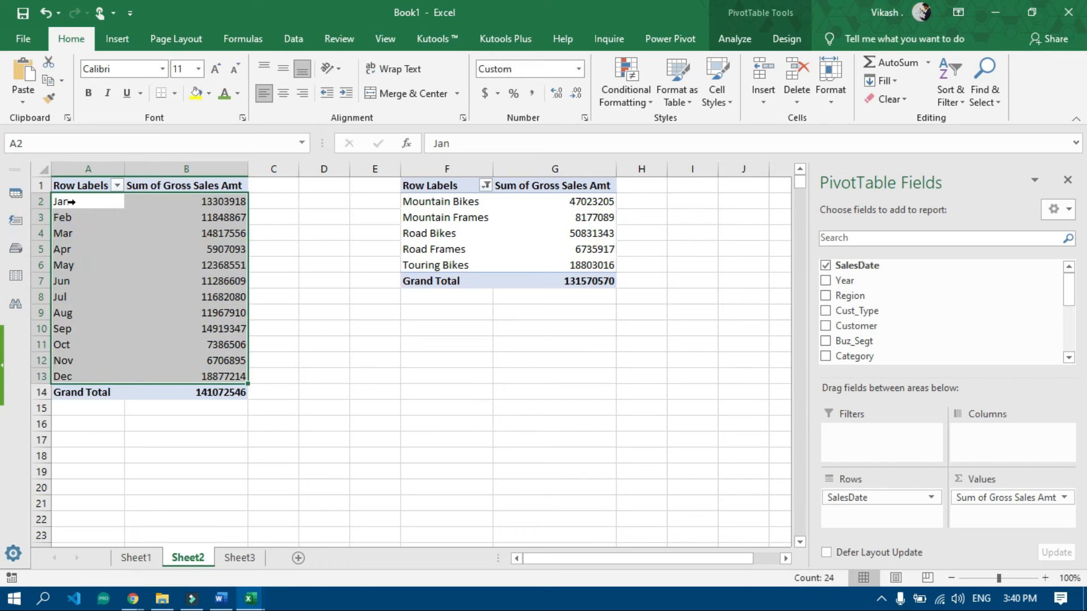
{"action": "left_click", "coordinate": [70, 202]}
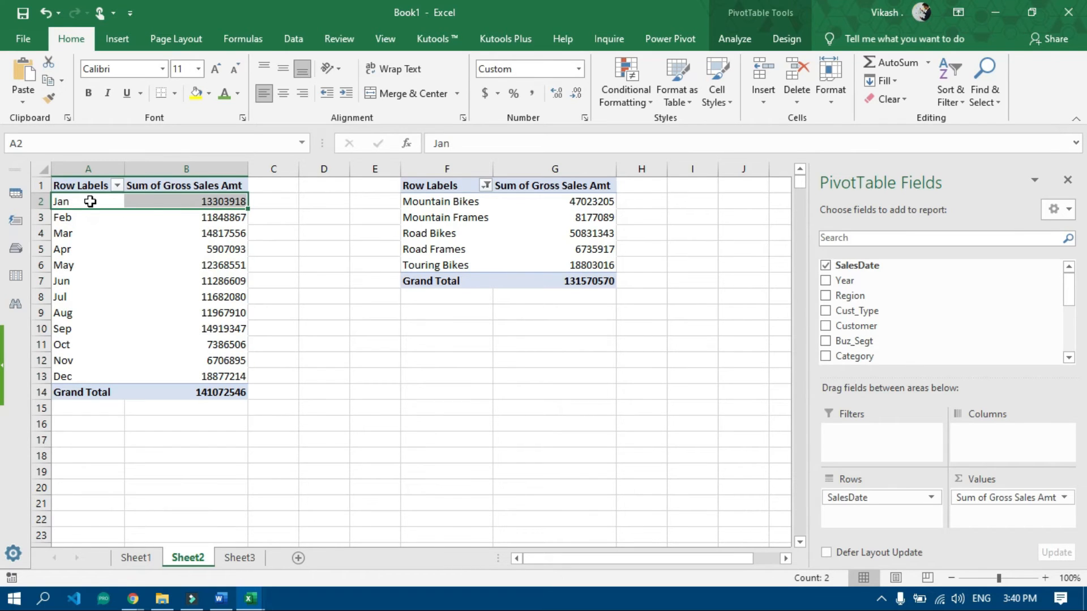
{"action": "left_click_drag", "start_coordinate": [90, 202], "coordinate": [183, 369]}
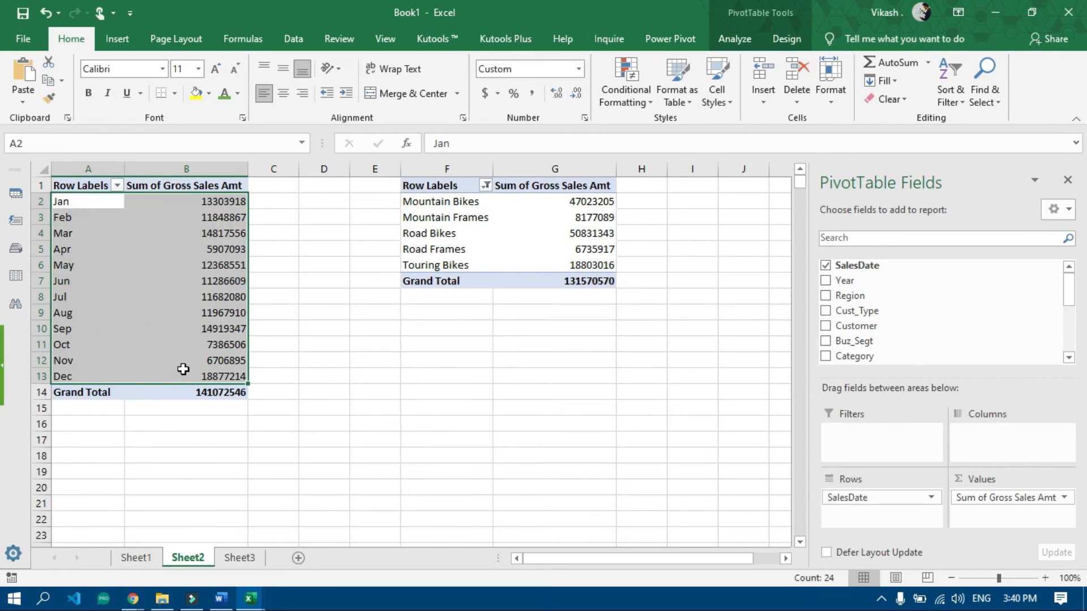
{"action": "left_click", "coordinate": [94, 203]}
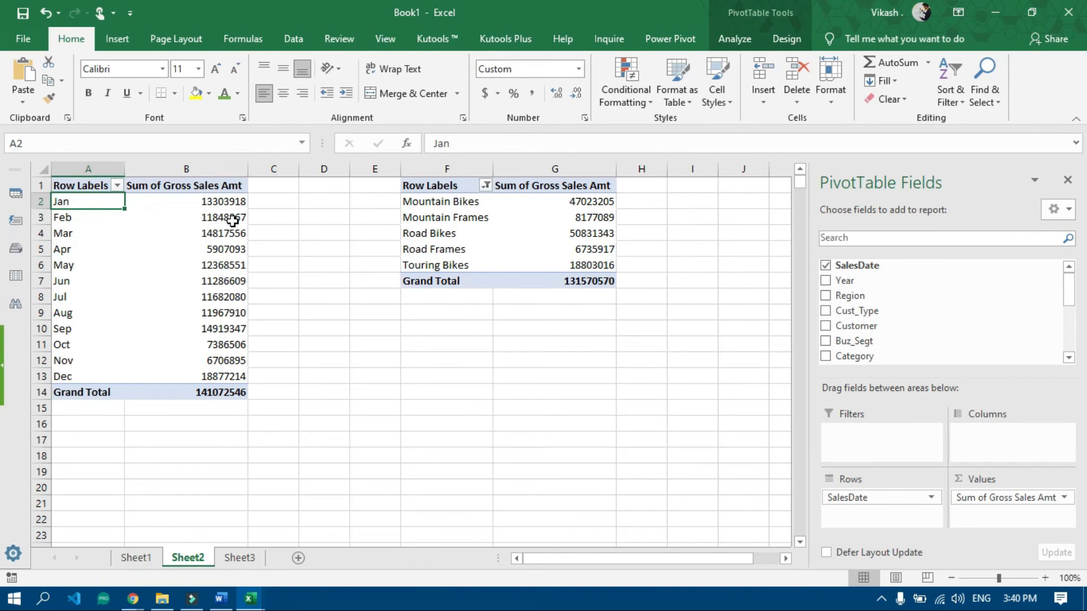
{"action": "left_click", "coordinate": [727, 42]}
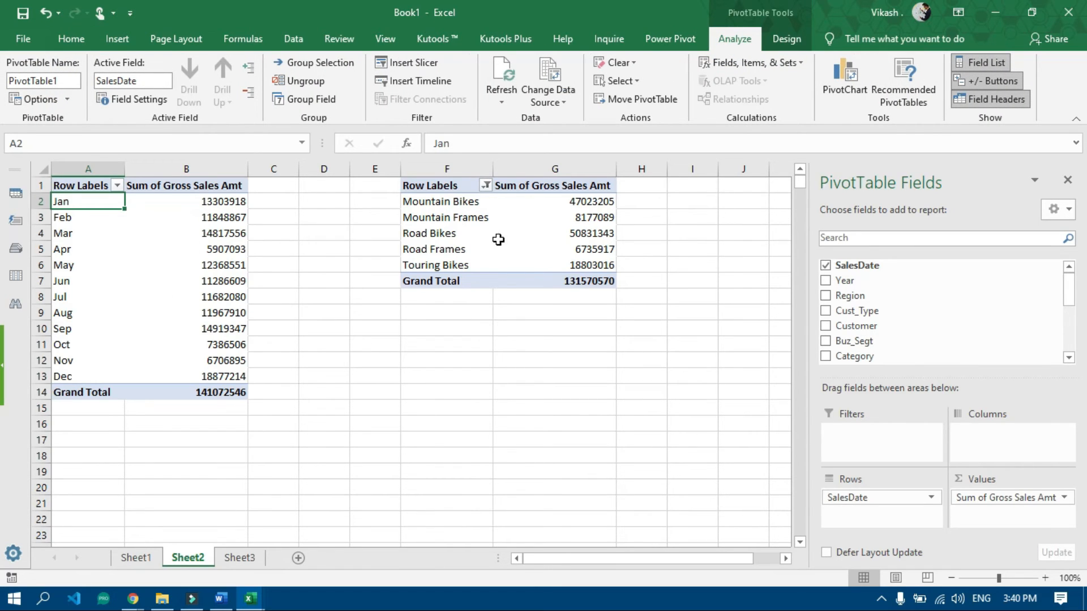
{"action": "mouse_move", "coordinate": [135, 262]}
- Switch to Google Meet, admit the waiting participant to the class, and return to Book1 in Excel
{"action": "mouse_move", "coordinate": [133, 598]}
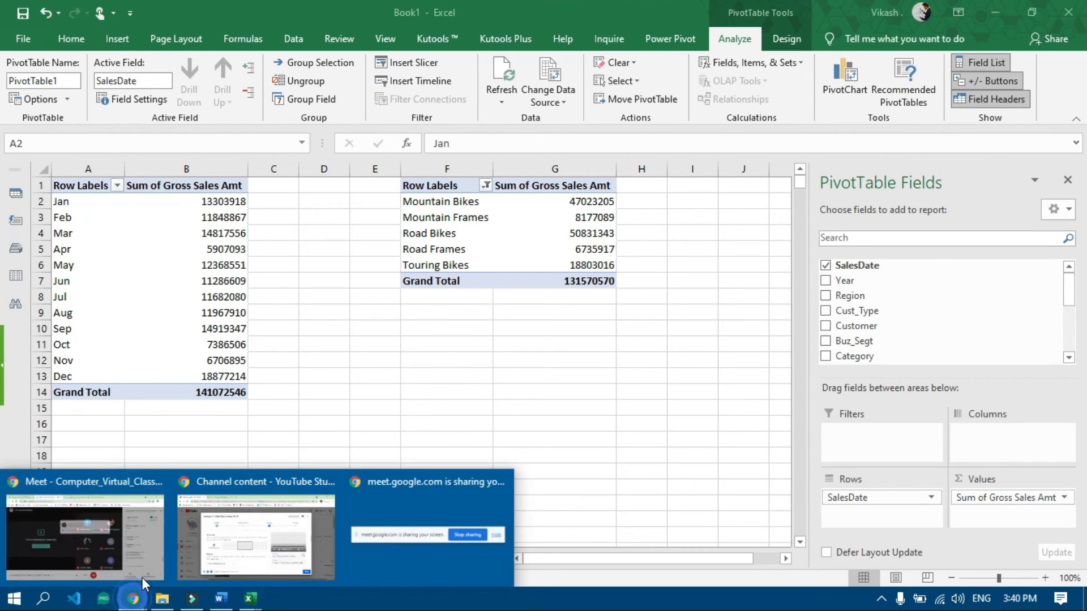
{"action": "left_click", "coordinate": [92, 554]}
{"action": "left_click", "coordinate": [699, 178]}
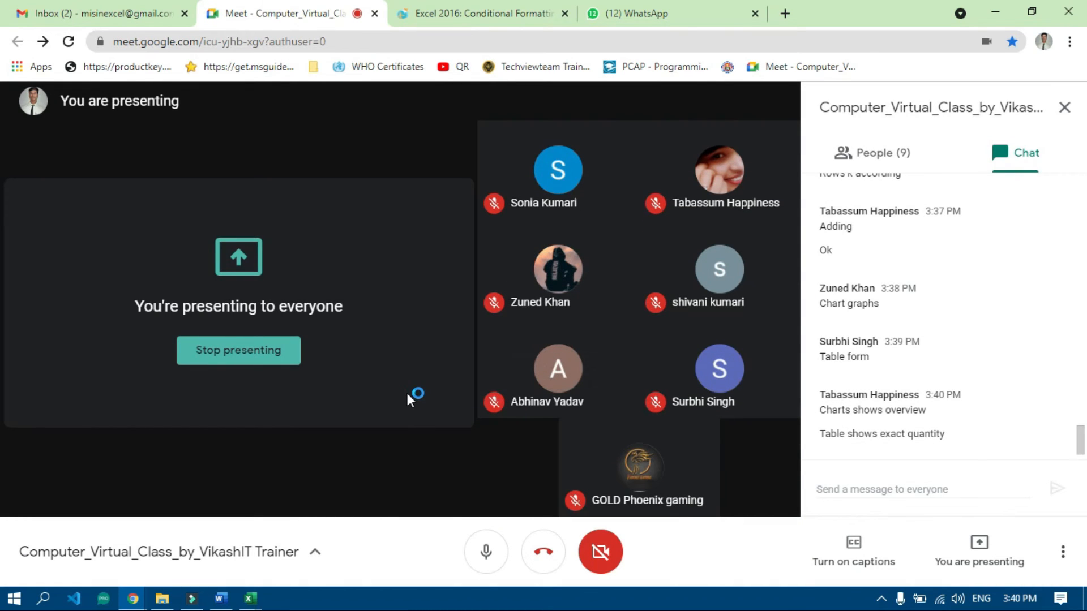
{"action": "mouse_move", "coordinate": [236, 588]}
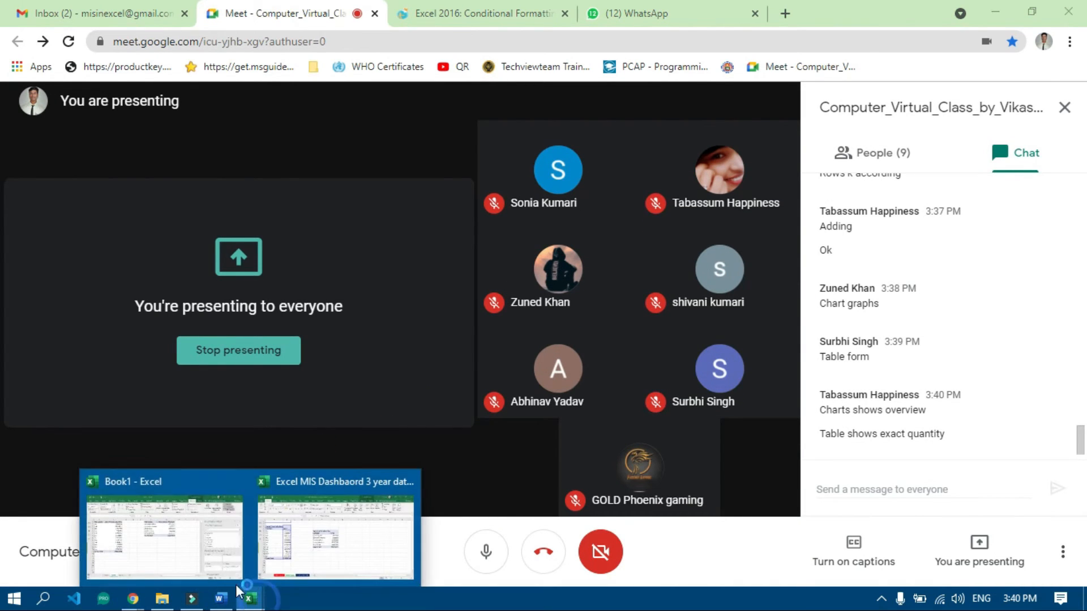
{"action": "left_click", "coordinate": [170, 541]}
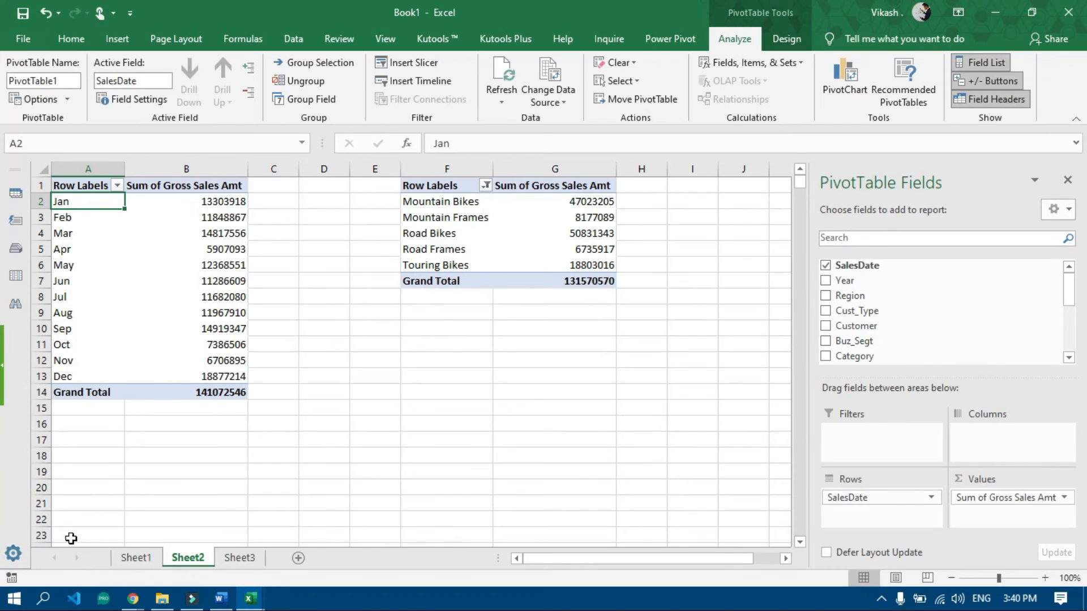
- Switch to Google Meet to check the class chat, return to Book1 in Excel and close the WAWebPRO window
{"action": "mouse_move", "coordinate": [132, 598]}
{"action": "left_click", "coordinate": [134, 547]}
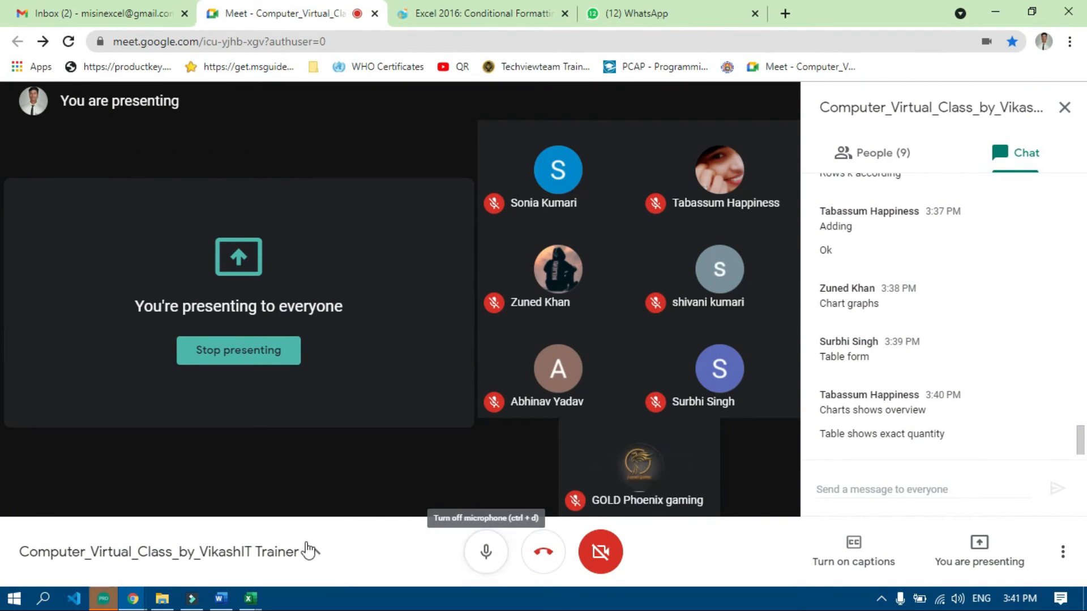
{"action": "left_click", "coordinate": [103, 598]}
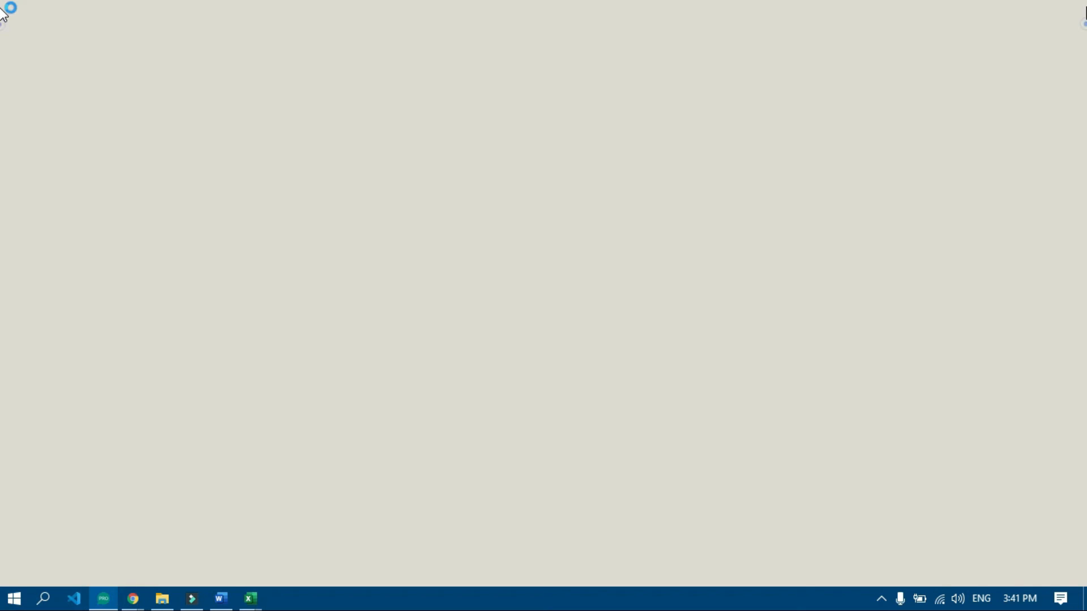
{"action": "left_click", "coordinate": [162, 598]}
{"action": "mouse_move", "coordinate": [144, 605]}
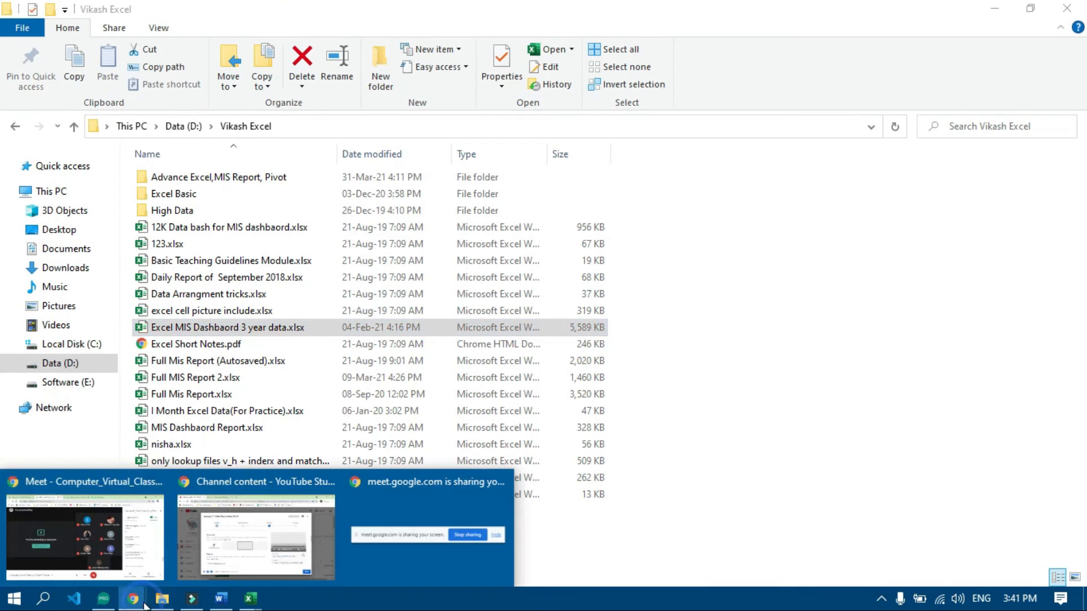
{"action": "left_click", "coordinate": [154, 552]}
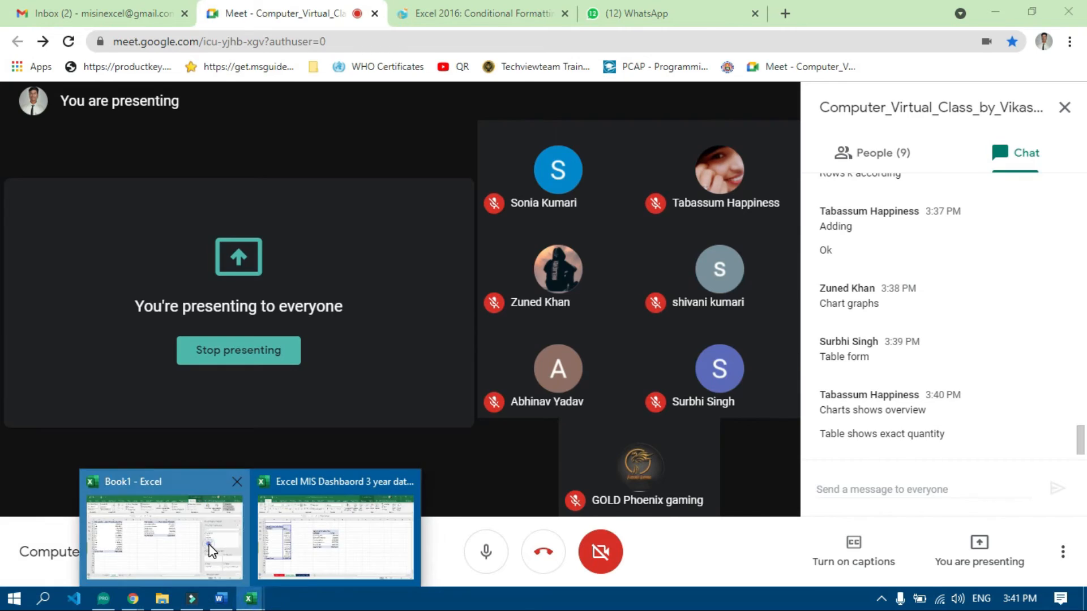
{"action": "left_click", "coordinate": [210, 547]}
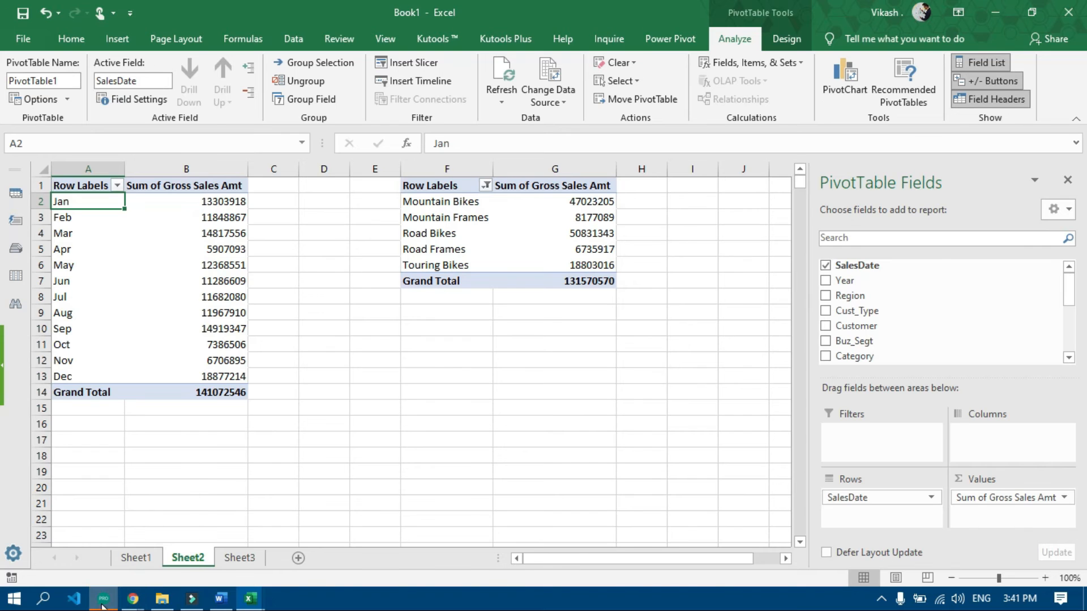
{"action": "mouse_move", "coordinate": [103, 599]}
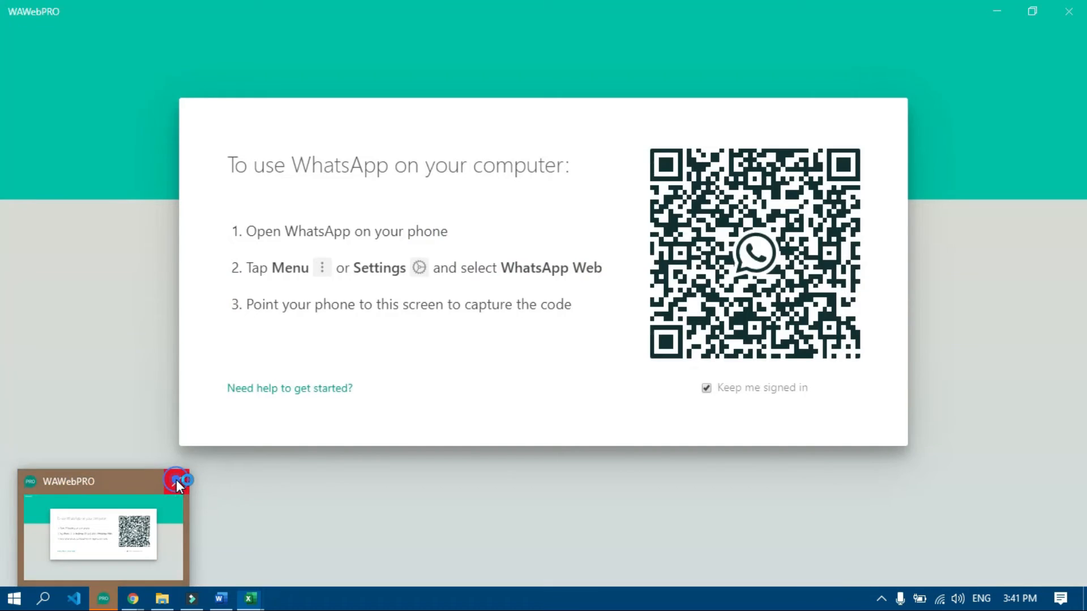
{"action": "left_click", "coordinate": [176, 480]}
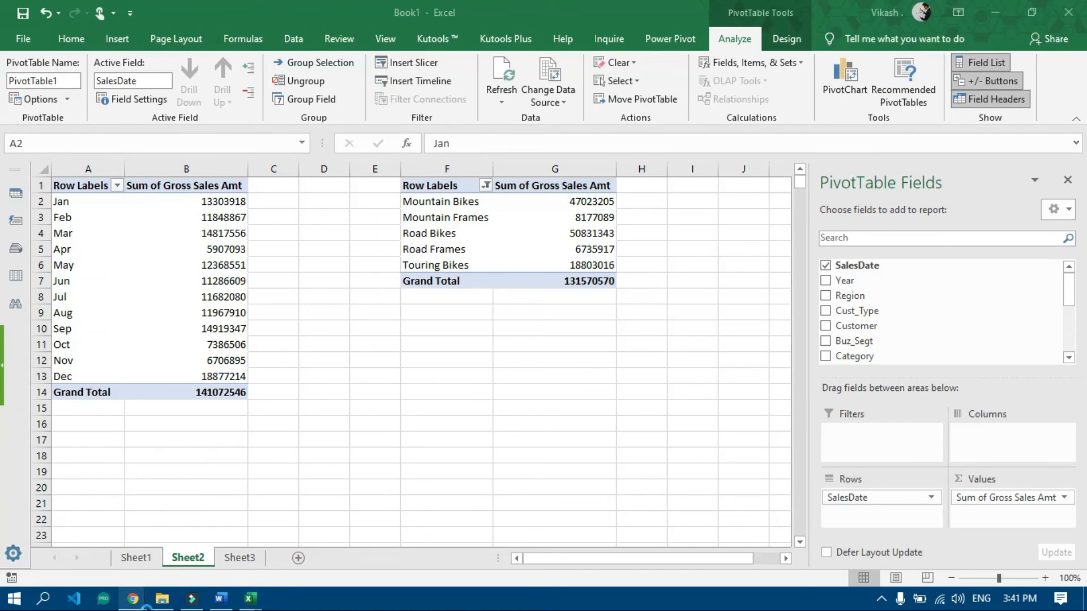
- Switch to Google Meet, mute the participant whose microphone is on, and return to Book1 in Excel
{"action": "mouse_move", "coordinate": [145, 602]}
{"action": "left_click", "coordinate": [153, 578]}
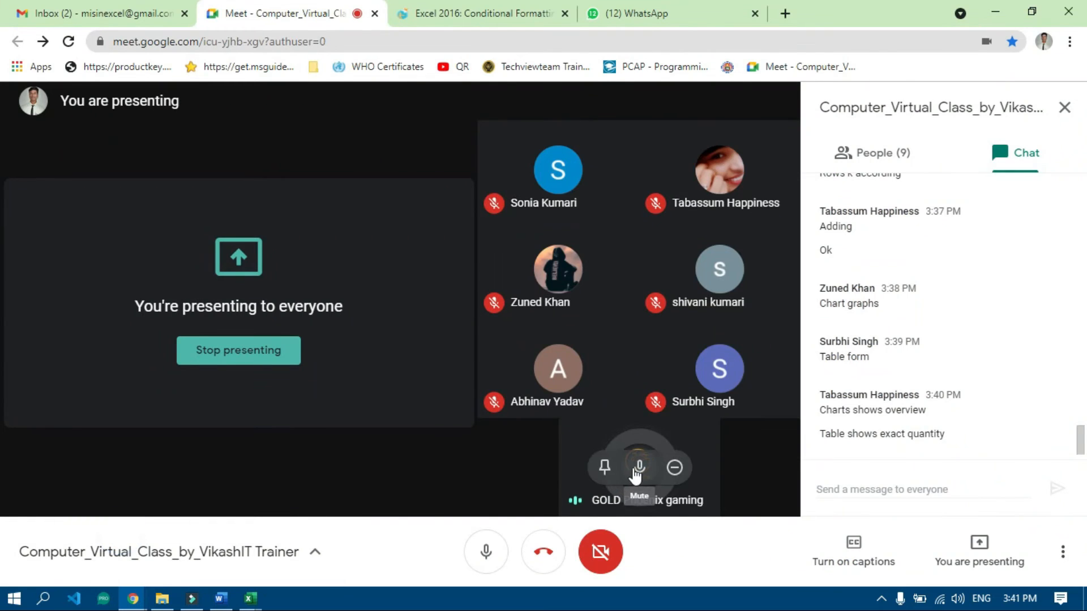
{"action": "left_click", "coordinate": [633, 467]}
{"action": "left_click", "coordinate": [637, 372]}
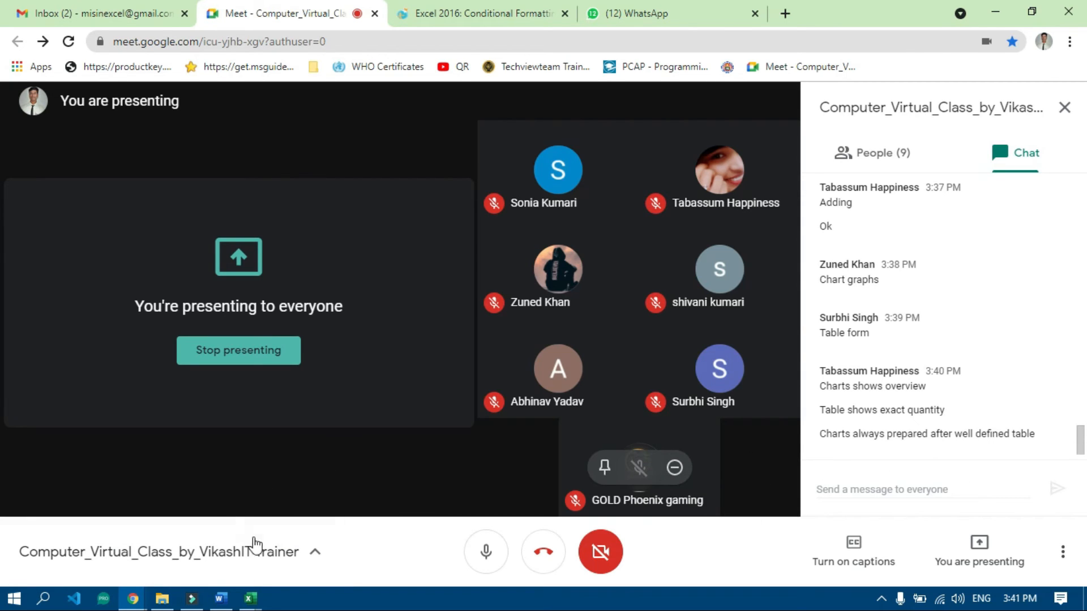
{"action": "mouse_move", "coordinate": [253, 595]}
{"action": "left_click", "coordinate": [186, 529]}
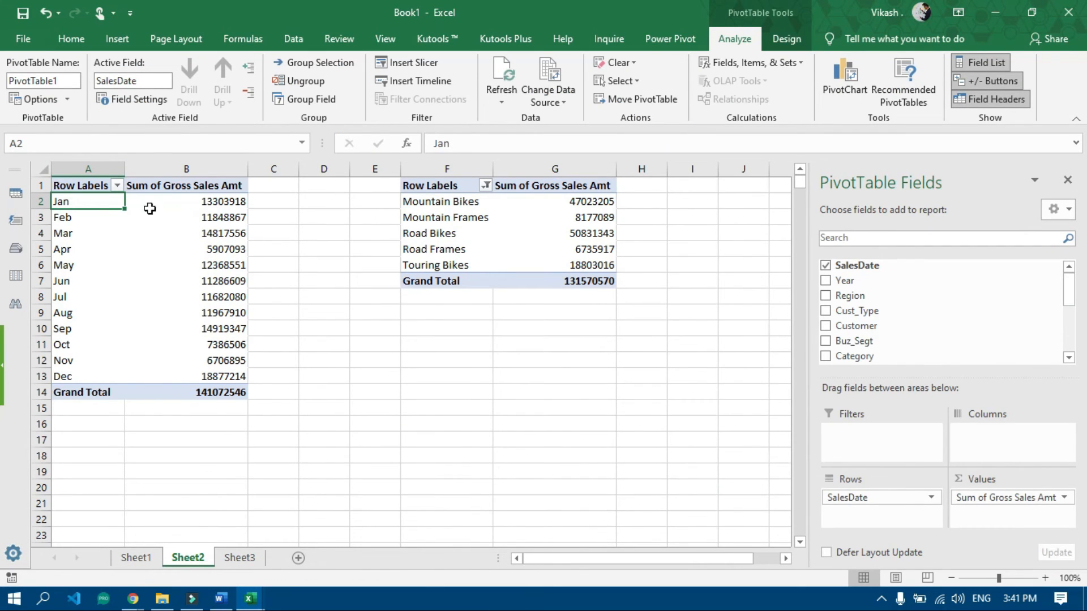
- Rename the PivotTable of gross sales by month as Monthly_Sales
{"action": "left_click", "coordinate": [537, 213]}
{"action": "left_click", "coordinate": [160, 232]}
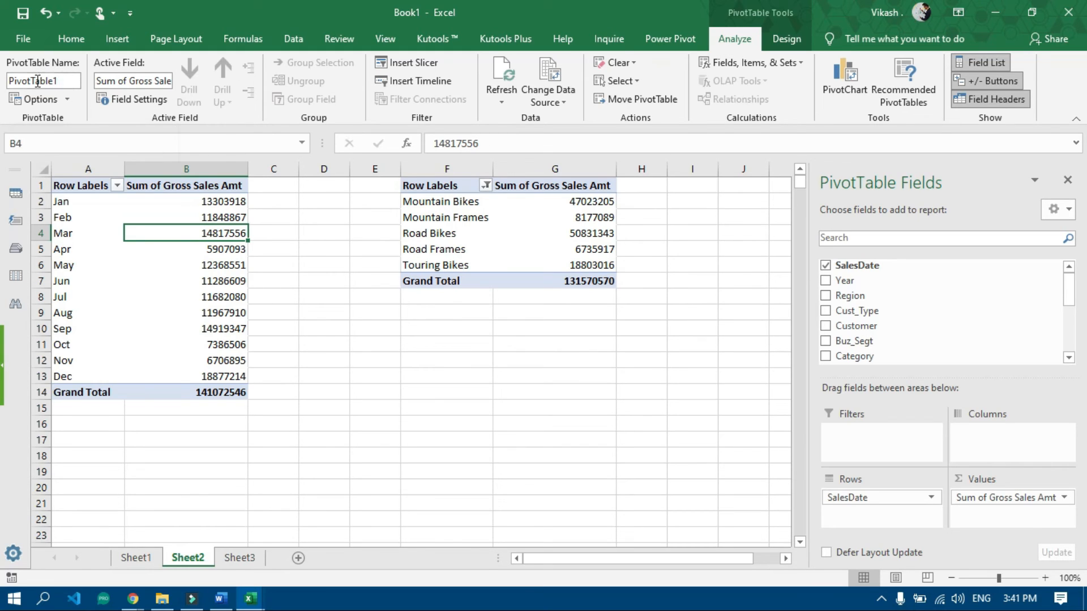
{"action": "double_click", "coordinate": [62, 85]}
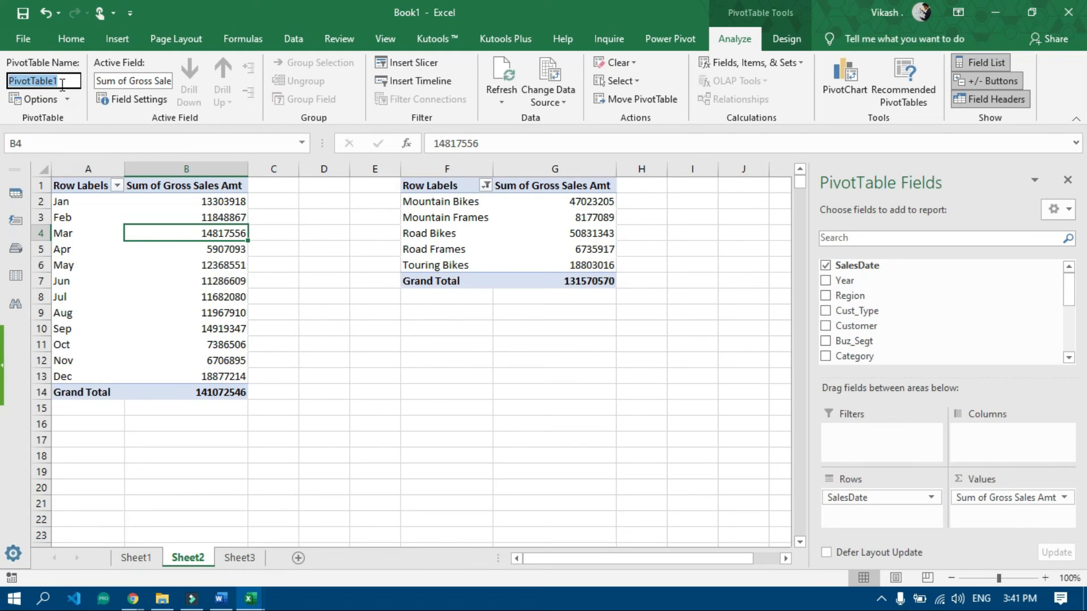
{"action": "key", "text": "BackSpace"}
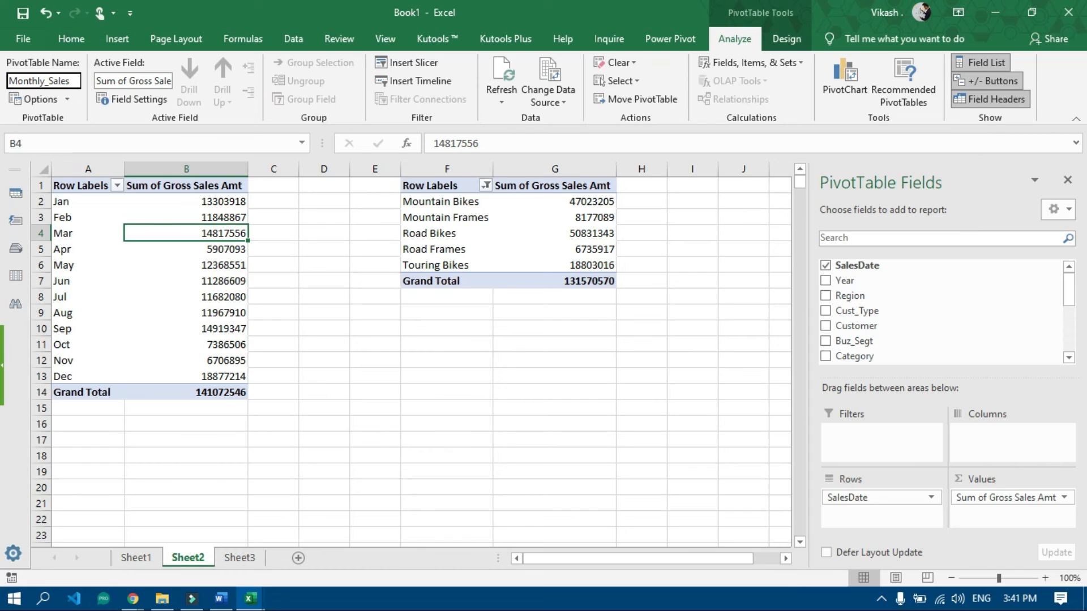
{"action": "key", "text": "Return"}
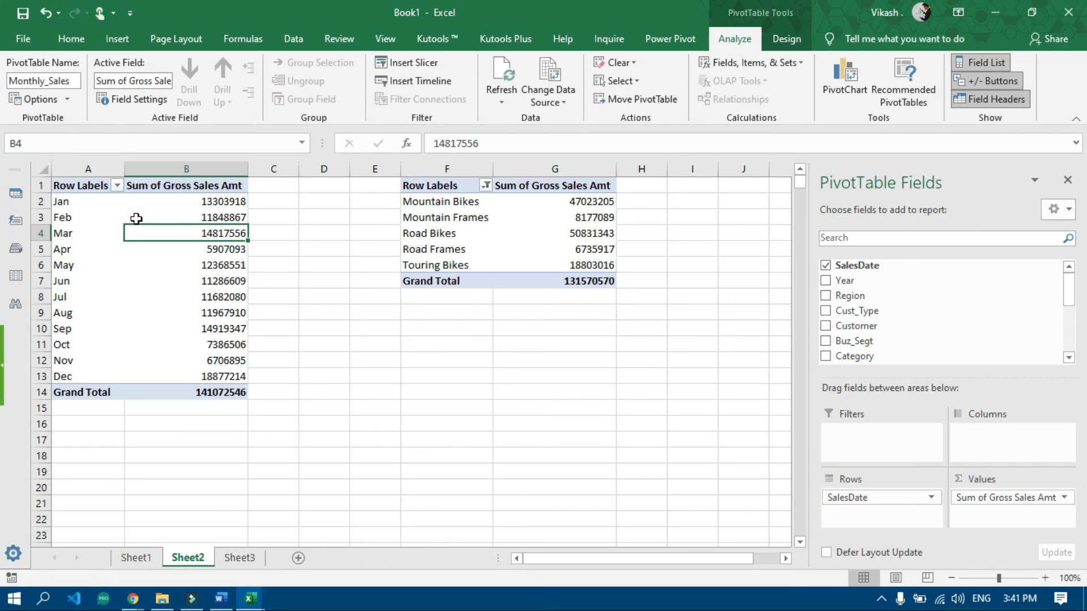
- Rename the PivotTable of the top five categories as Top_05
{"action": "left_click", "coordinate": [470, 204]}
{"action": "left_click", "coordinate": [73, 80]}
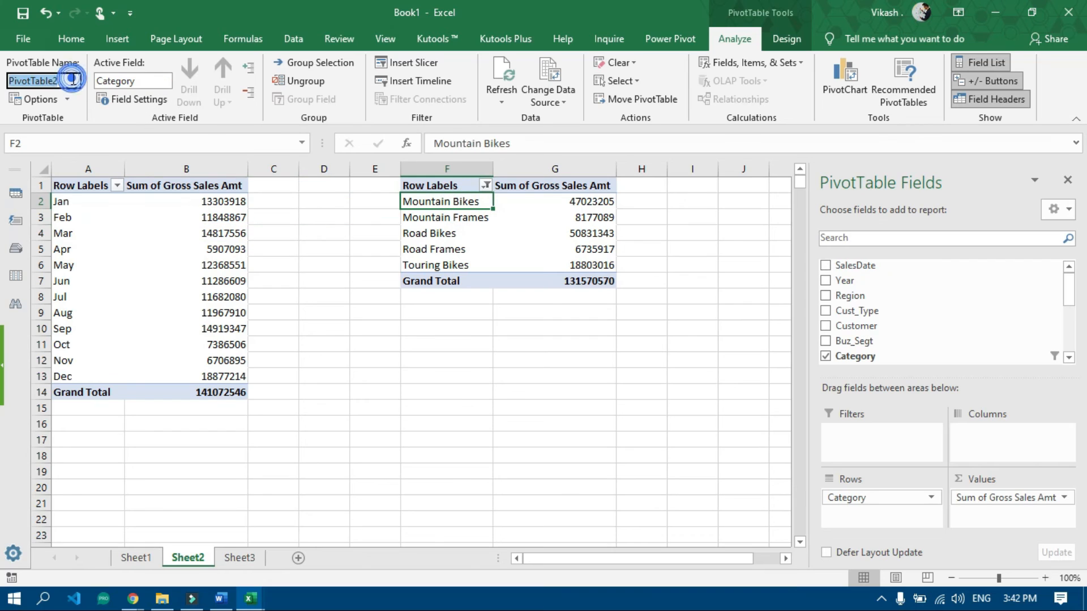
{"action": "type", "text": "Top_05"}
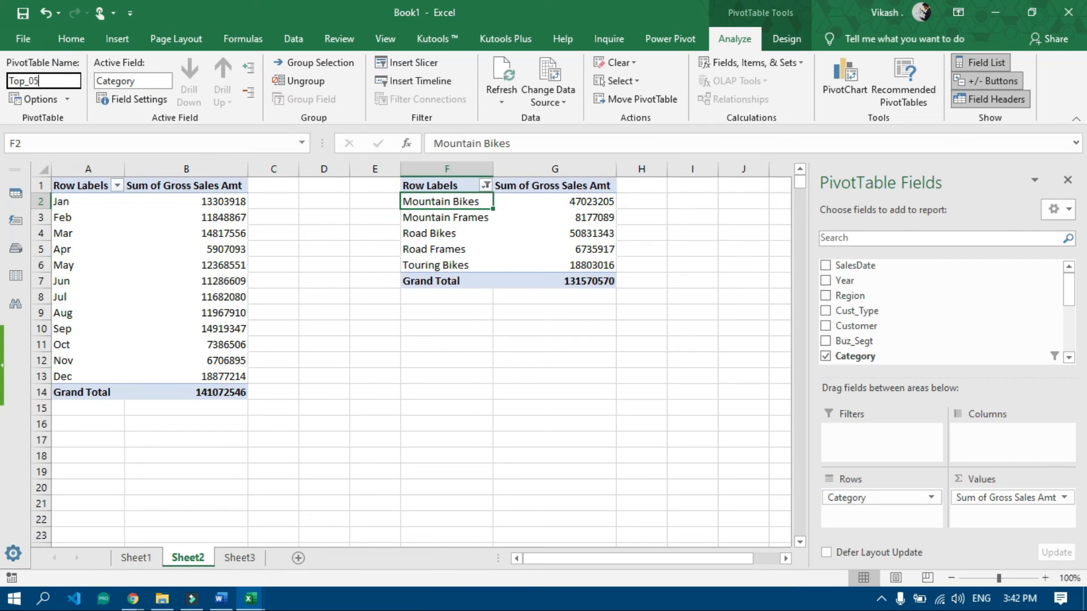
{"action": "key", "text": "Return"}
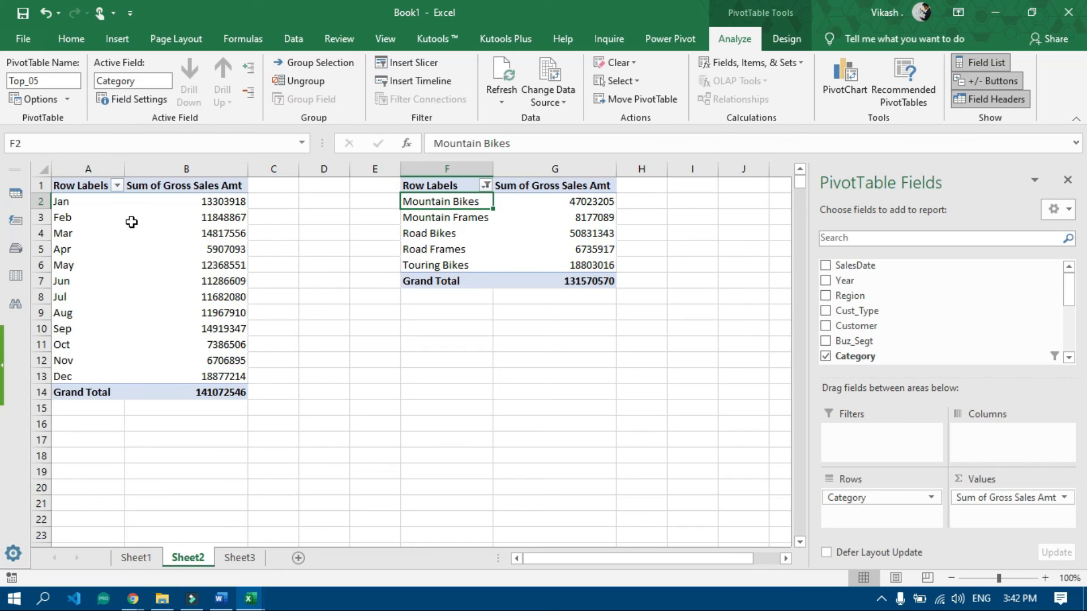
{"action": "left_click", "coordinate": [132, 205]}
{"action": "left_click", "coordinate": [98, 204]}
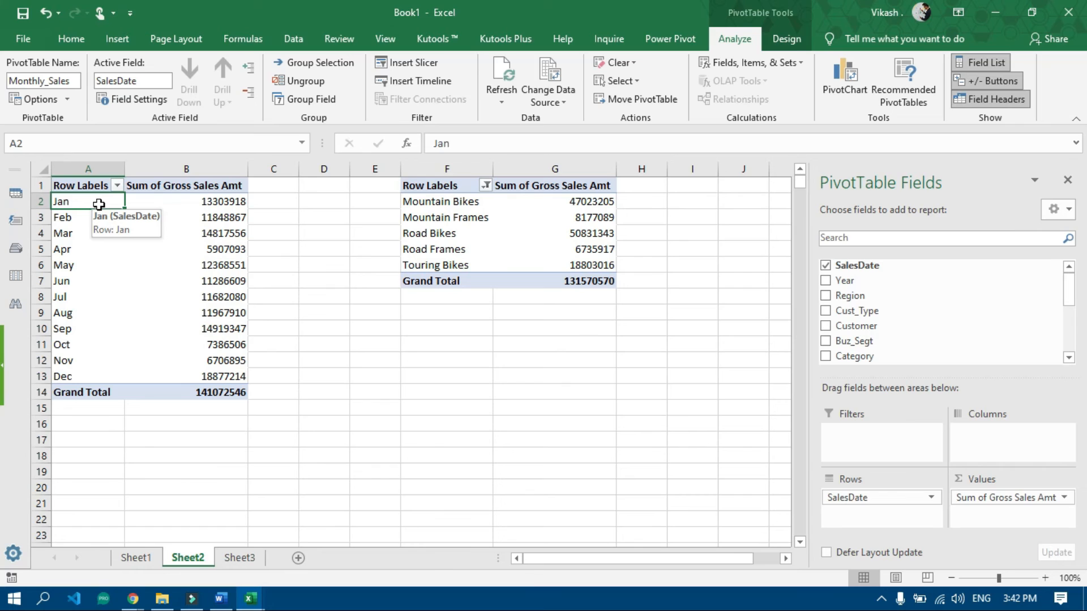
{"action": "left_click", "coordinate": [115, 39]}
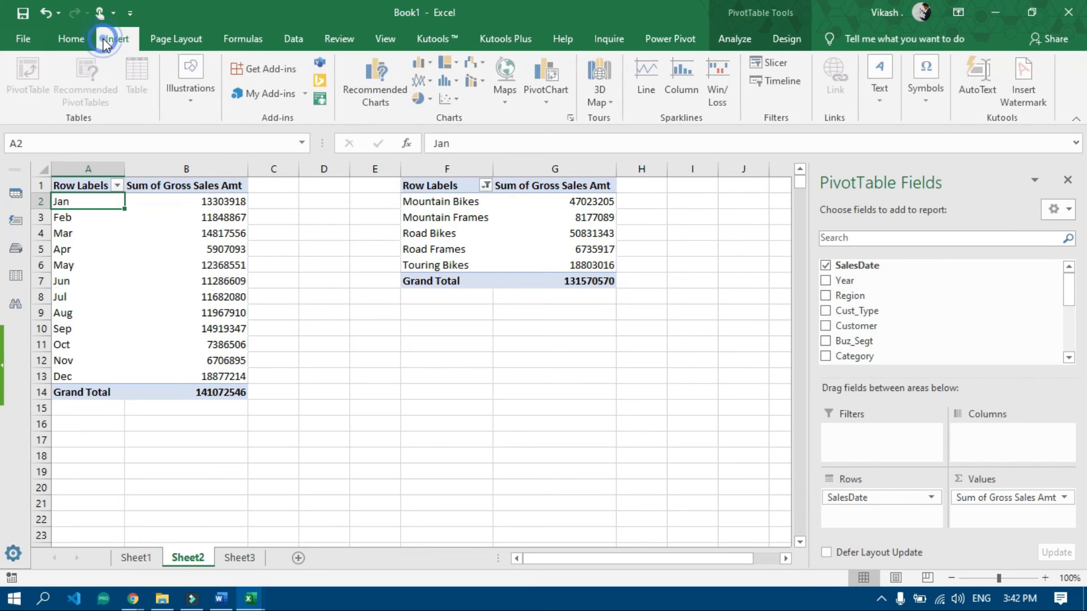
{"action": "left_click", "coordinate": [551, 98]}
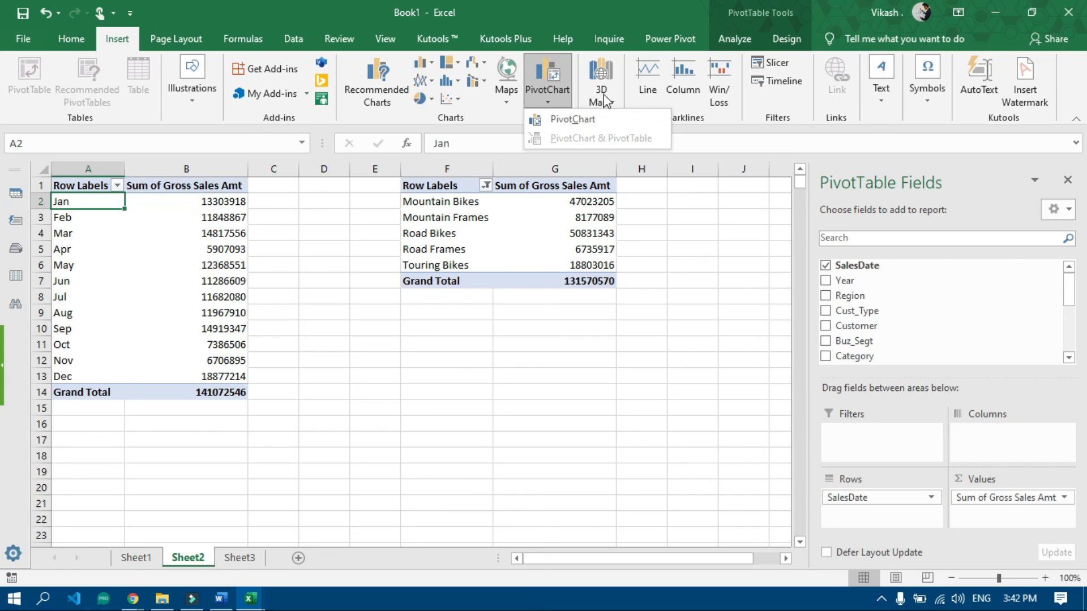
{"action": "left_click", "coordinate": [733, 39]}
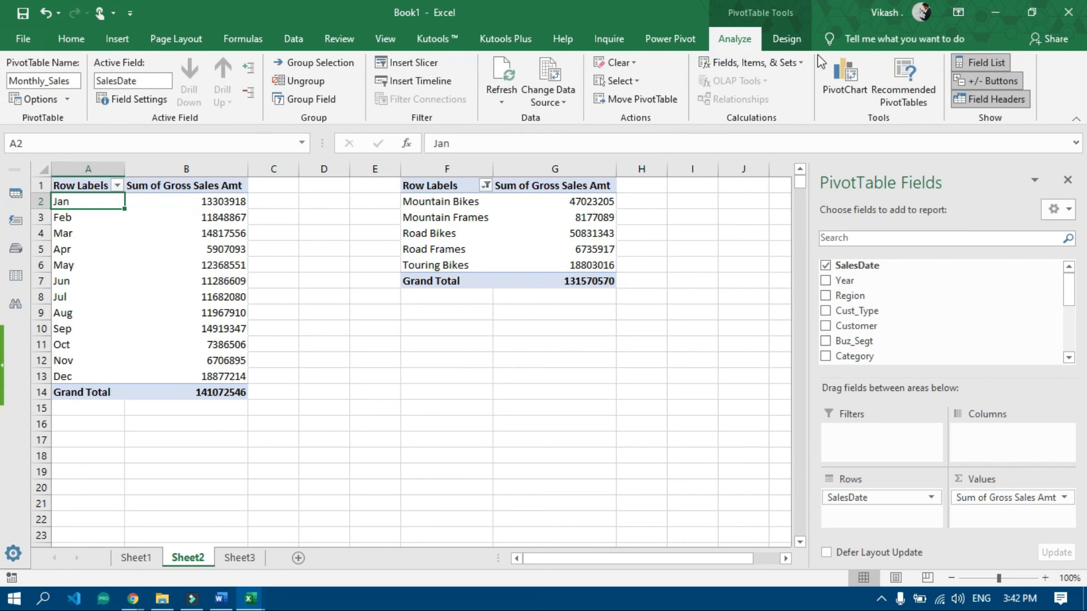
{"action": "left_click", "coordinate": [848, 91]}
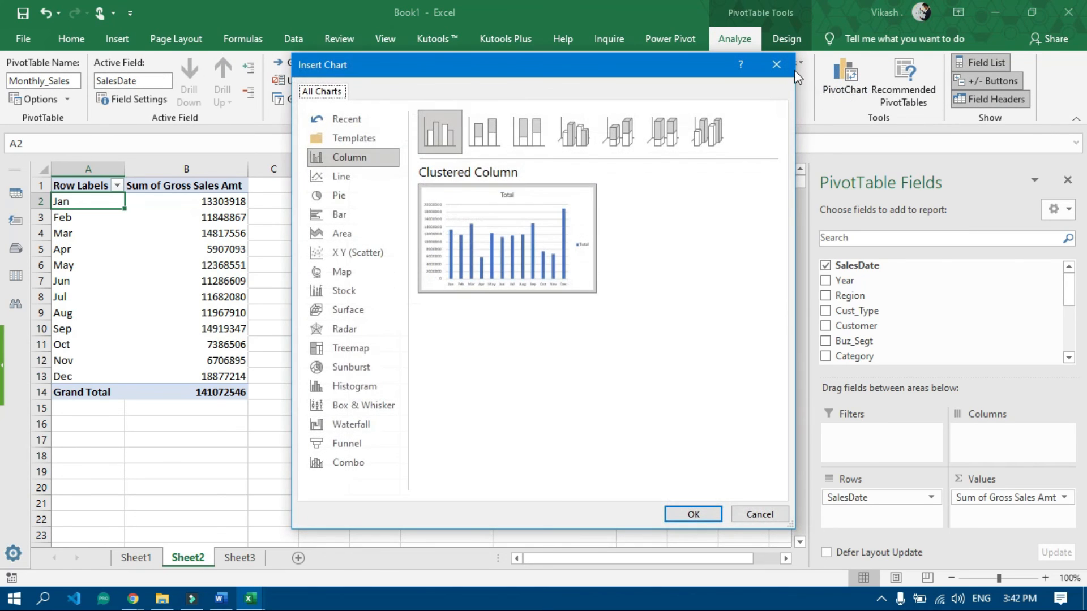
{"action": "left_click", "coordinate": [783, 65]}
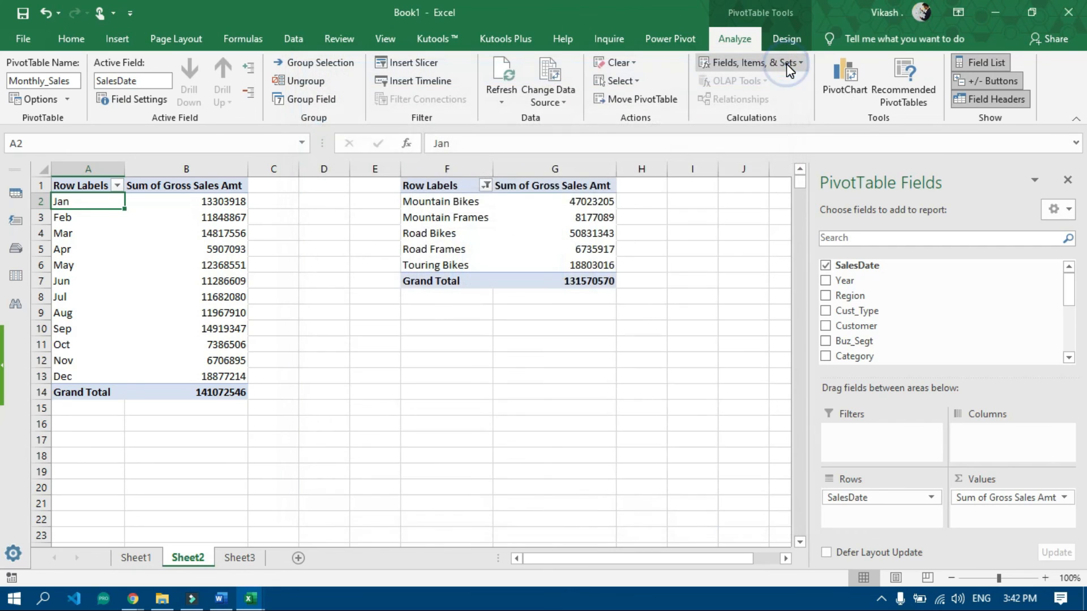
- Try the recommended PivotTable Average of Disc % by Region in place of the monthly PivotTable, and undo it
{"action": "left_click", "coordinate": [901, 102]}
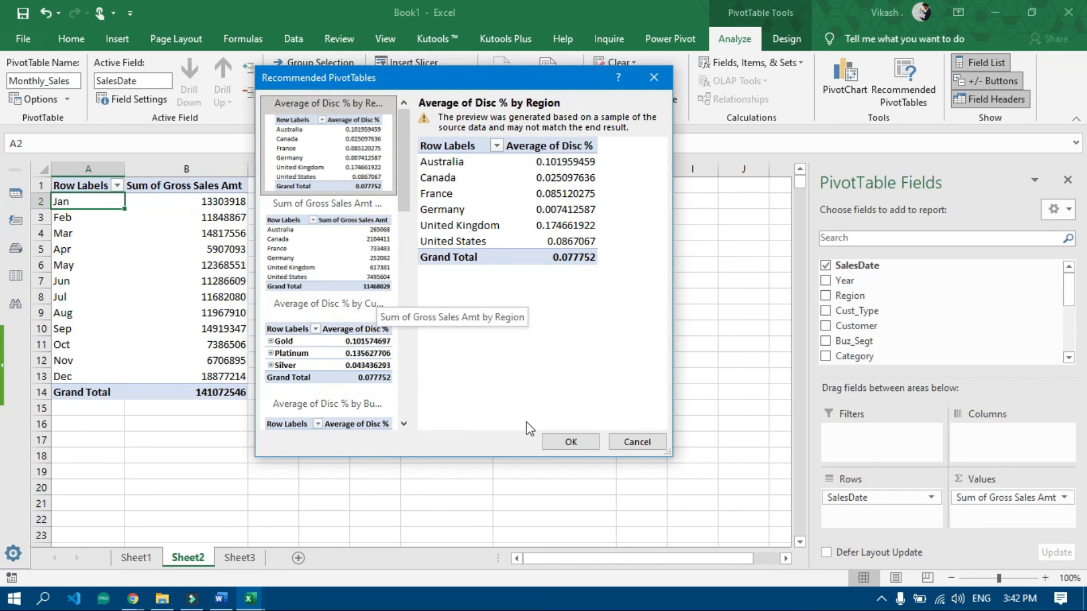
{"action": "left_click", "coordinate": [570, 441]}
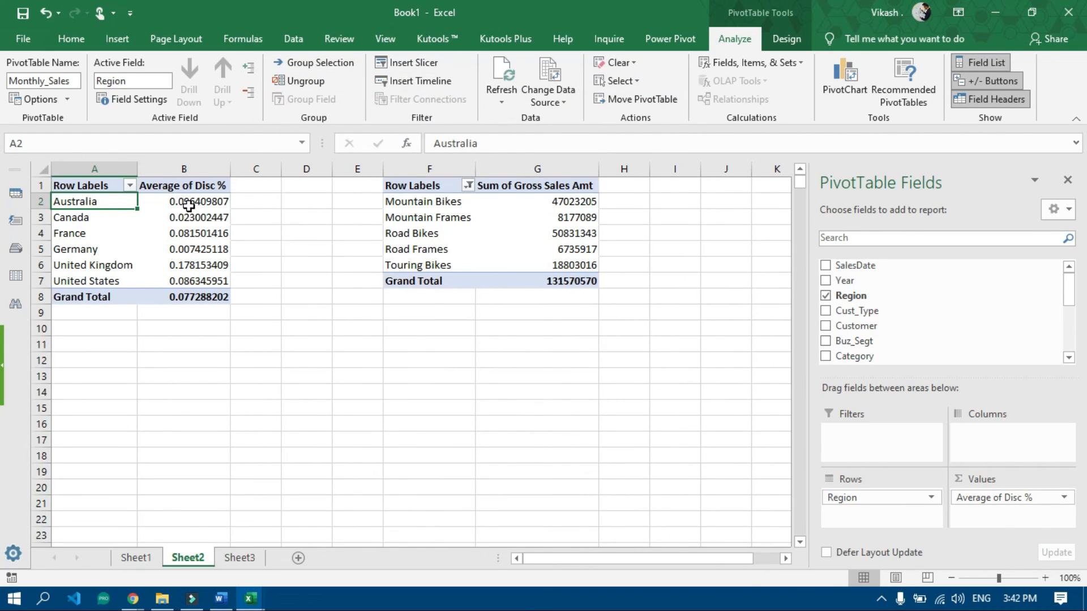
{"action": "left_click_drag", "start_coordinate": [188, 206], "coordinate": [215, 281]}
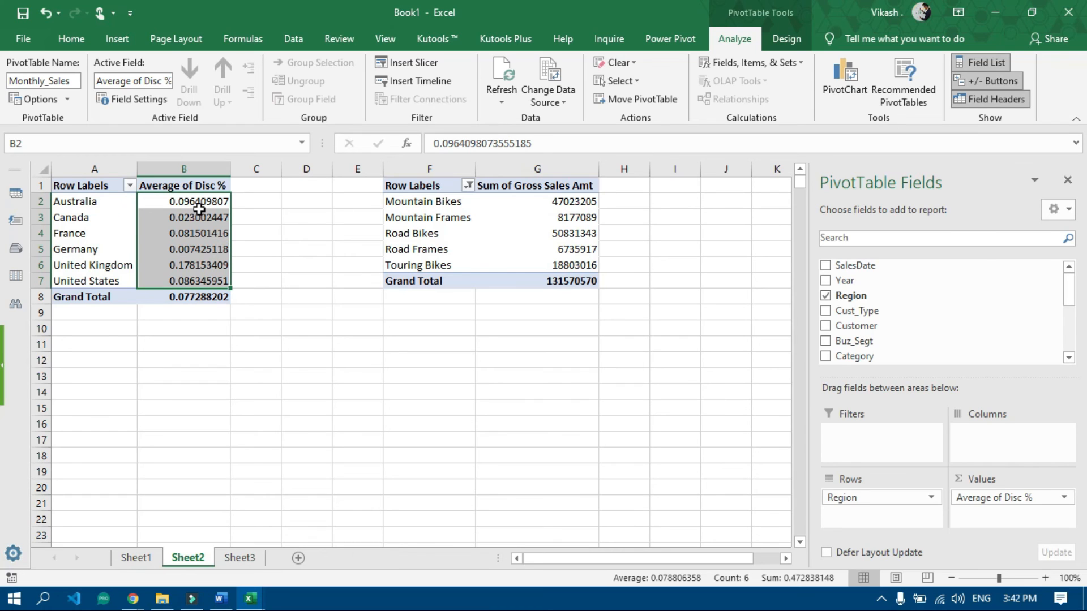
{"action": "key", "text": "ctrl+z"}
- Insert a 3-D Stacked Column PivotChart of the monthly gross sales and move it to start near row 10 in column A
{"action": "left_click", "coordinate": [238, 208]}
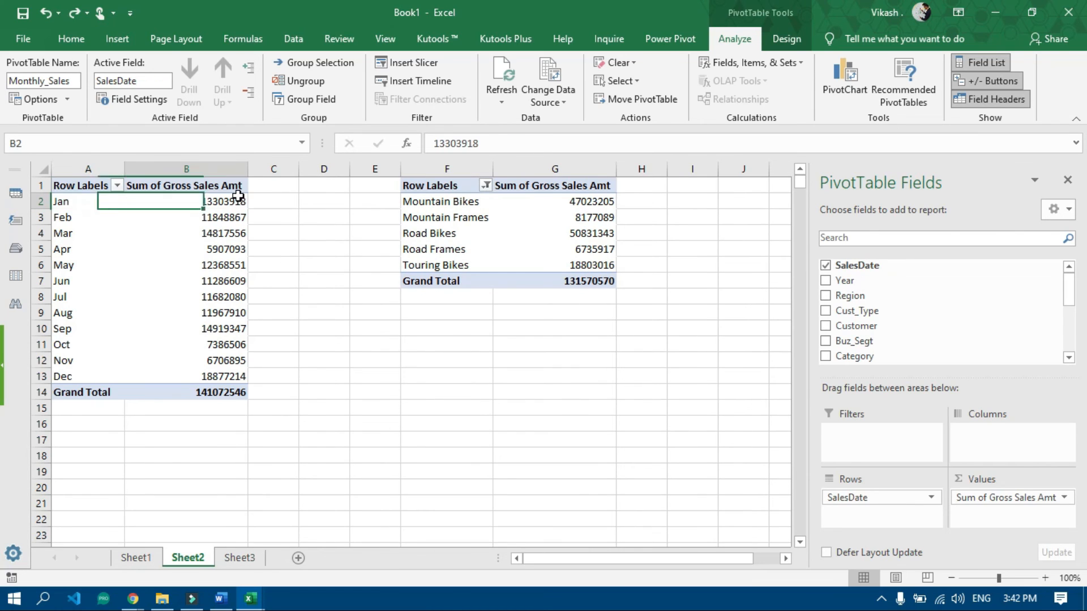
{"action": "left_click", "coordinate": [844, 82]}
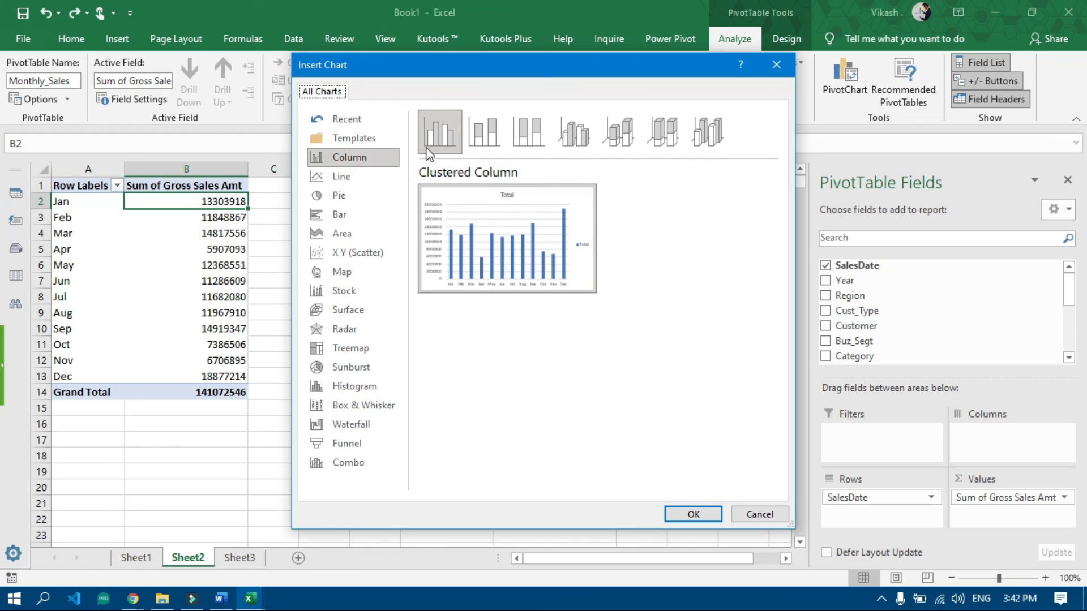
{"action": "left_click", "coordinate": [504, 137]}
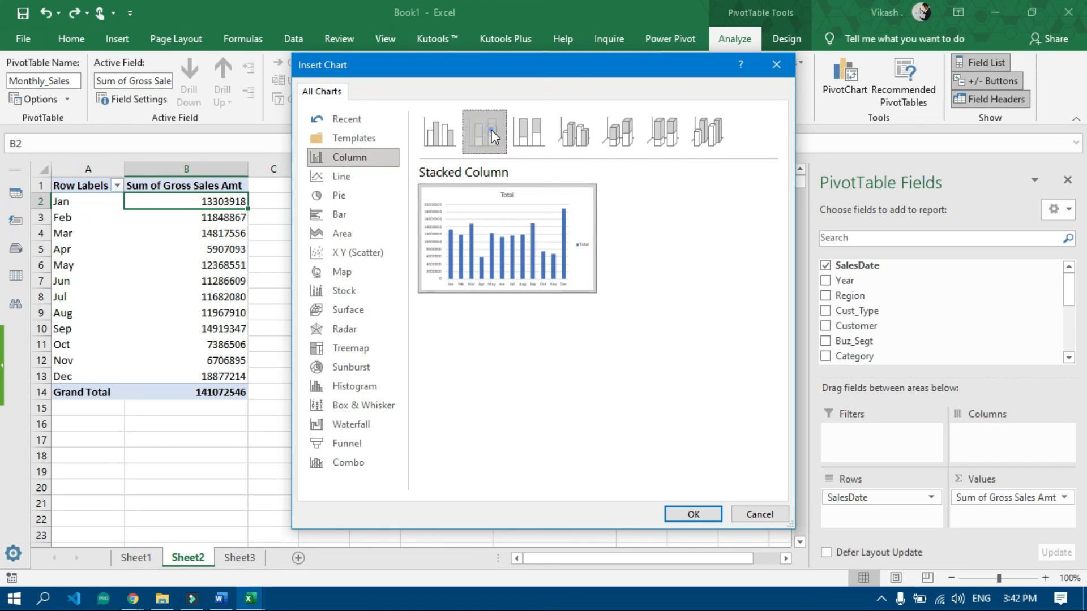
{"action": "left_click", "coordinate": [528, 135]}
{"action": "left_click", "coordinate": [566, 134]}
{"action": "left_click", "coordinate": [611, 142]}
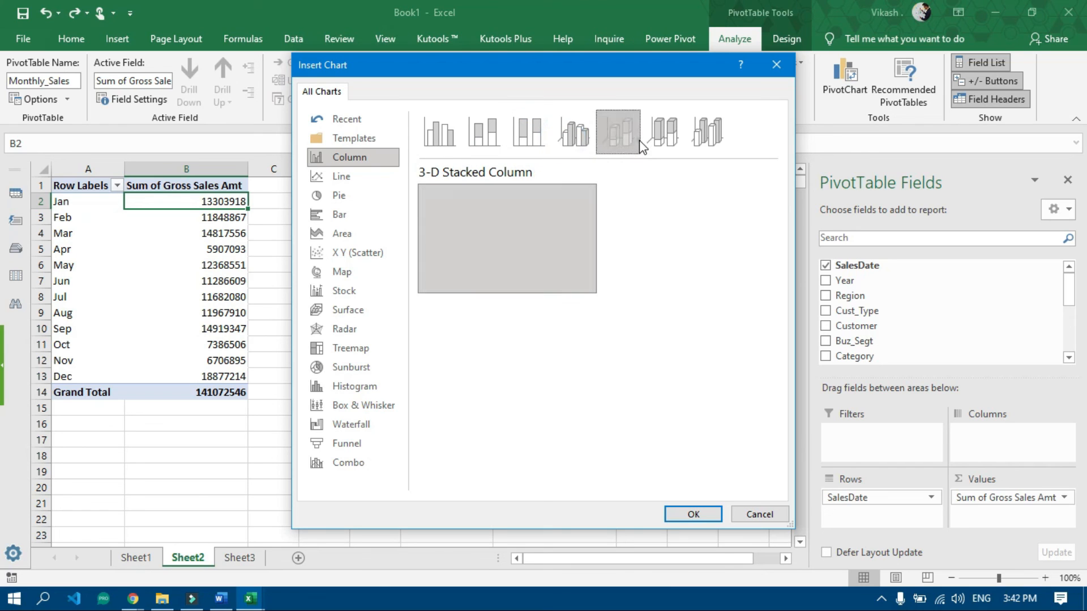
{"action": "left_click", "coordinate": [658, 147]}
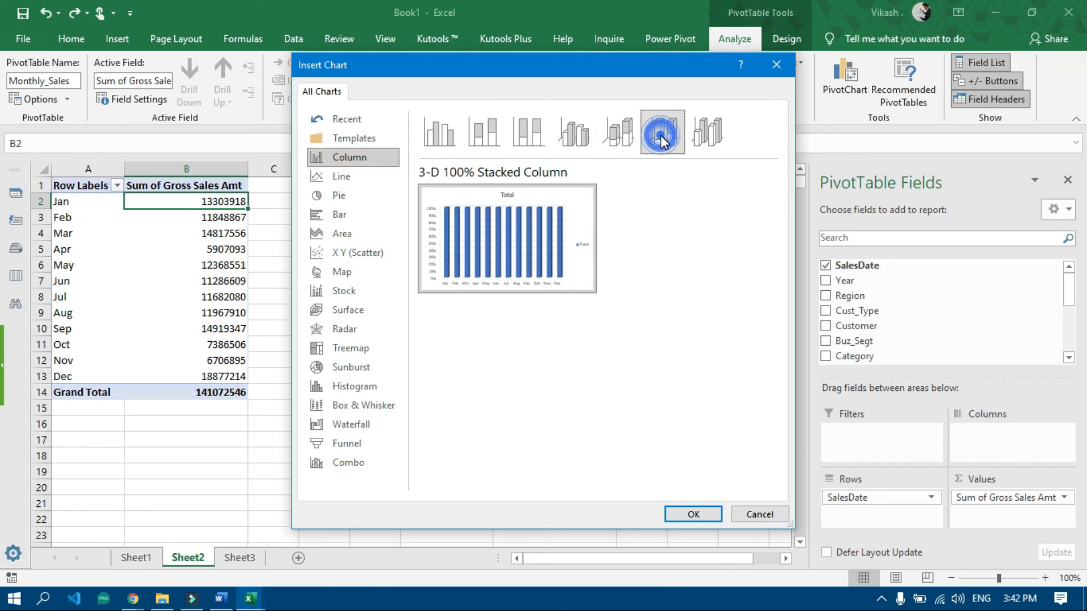
{"action": "left_click", "coordinate": [617, 136]}
{"action": "mouse_move", "coordinate": [511, 243]}
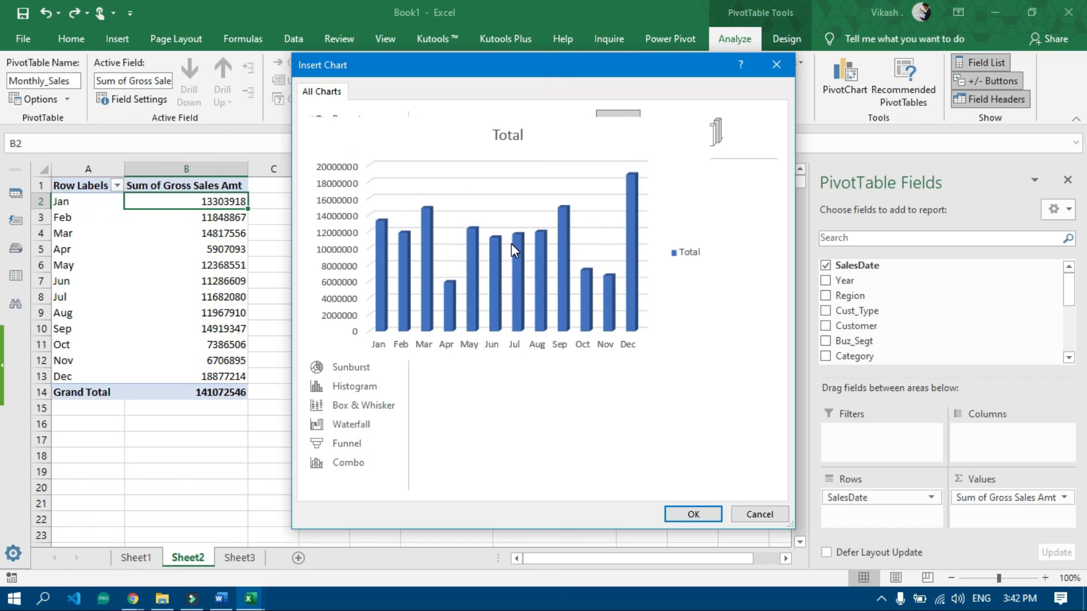
{"action": "left_click", "coordinate": [696, 515]}
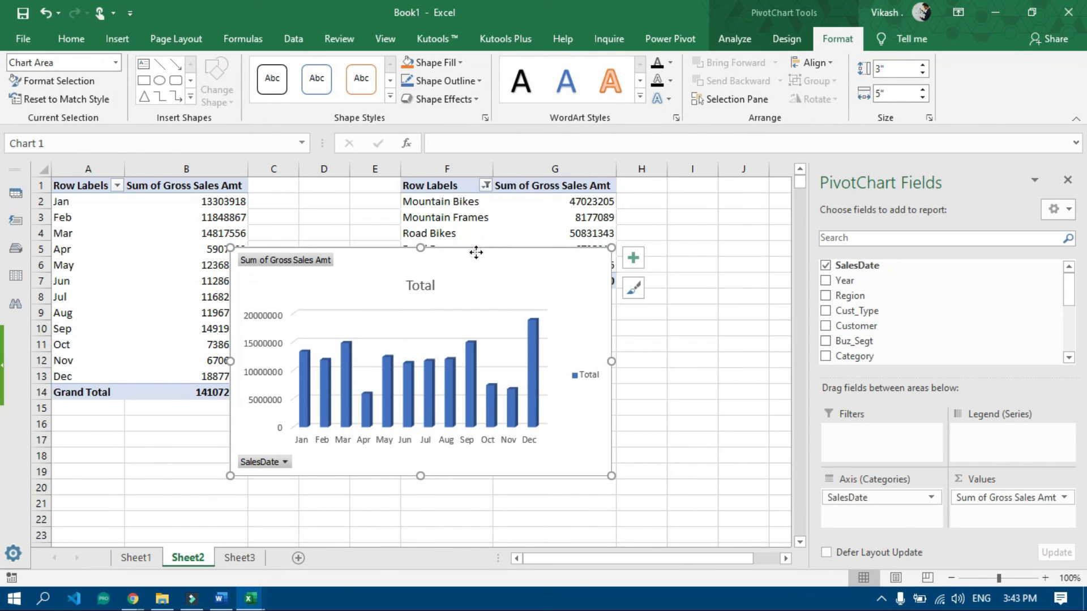
{"action": "left_click_drag", "start_coordinate": [476, 252], "coordinate": [308, 326]}
- Insert a Doughnut PivotChart of the top five categories and move it beside the monthly chart, starting near row 9
{"action": "left_click", "coordinate": [501, 216]}
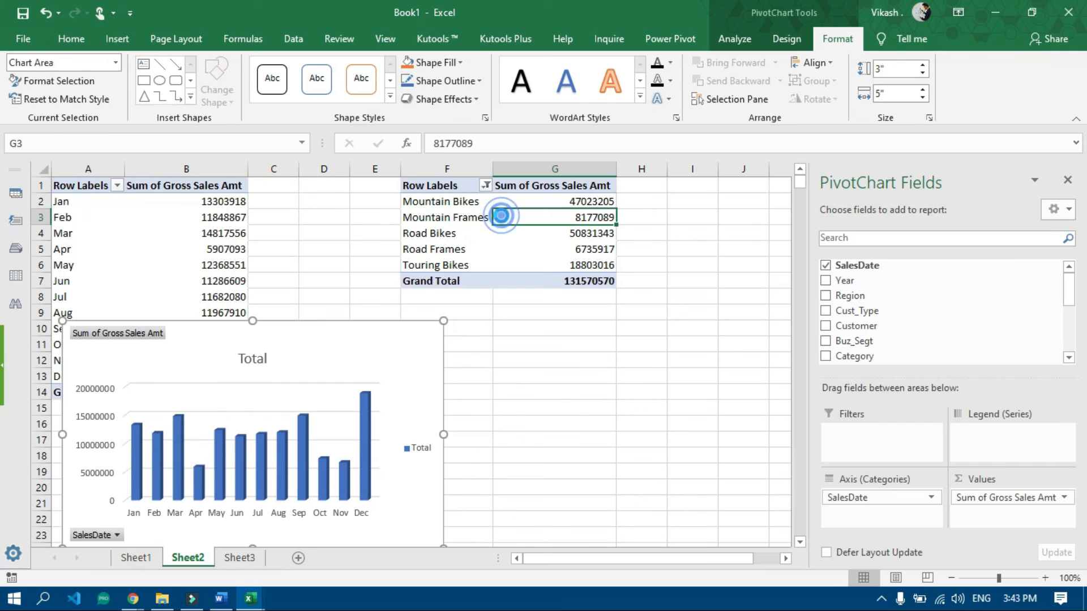
{"action": "left_click", "coordinate": [731, 39]}
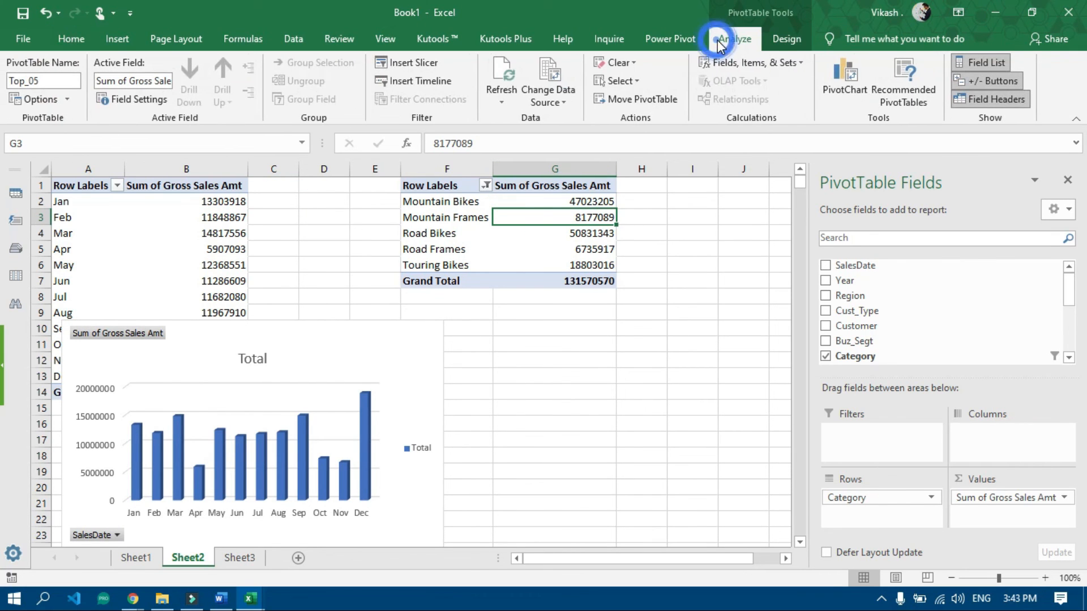
{"action": "left_click", "coordinate": [857, 103]}
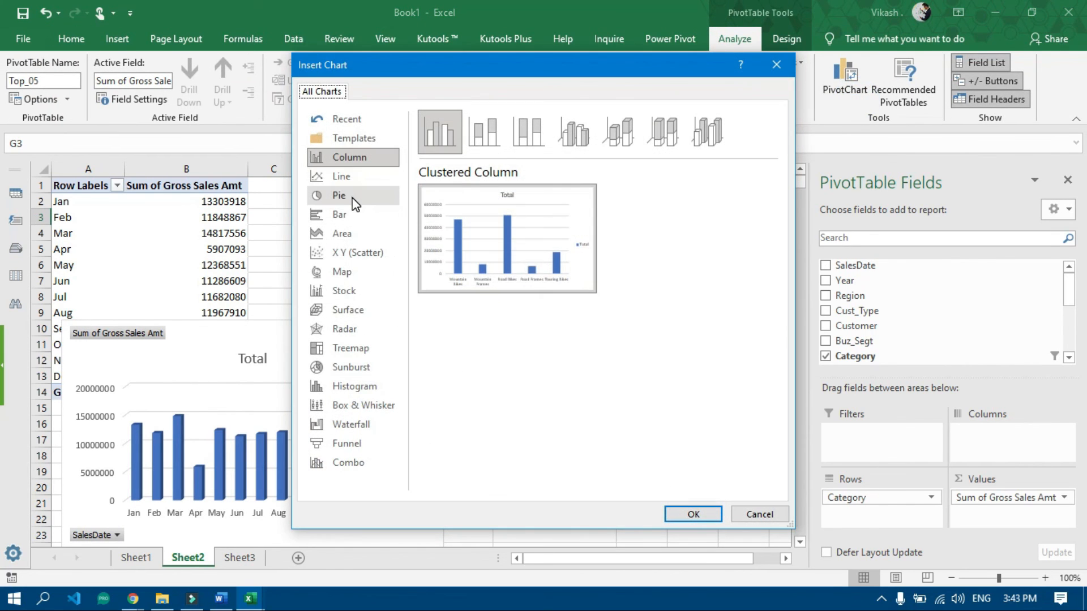
{"action": "left_click", "coordinate": [351, 196]}
{"action": "left_click", "coordinate": [484, 131]}
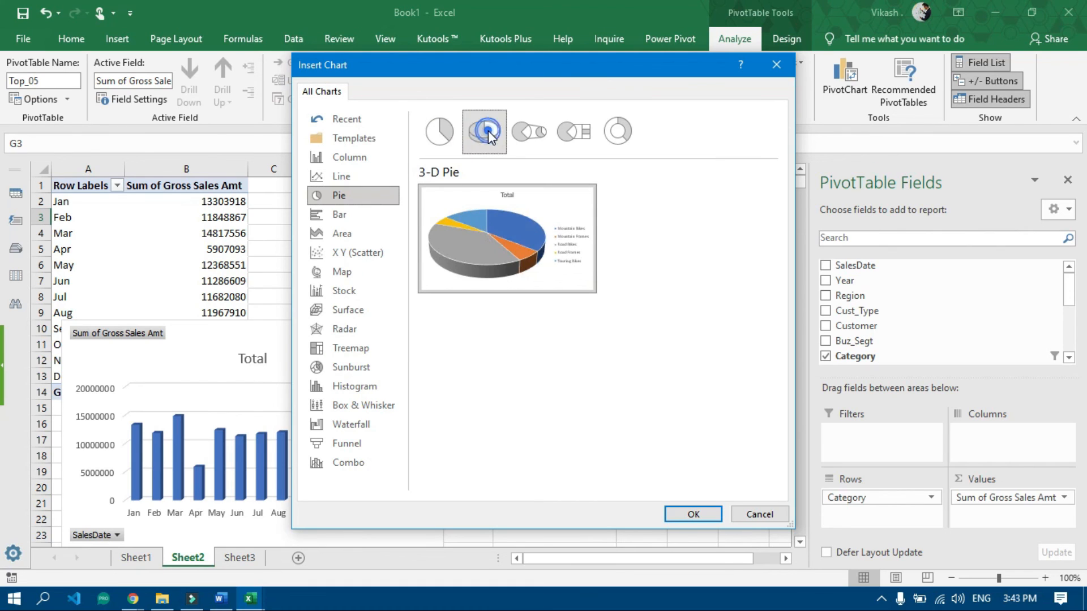
{"action": "left_click", "coordinate": [636, 136]}
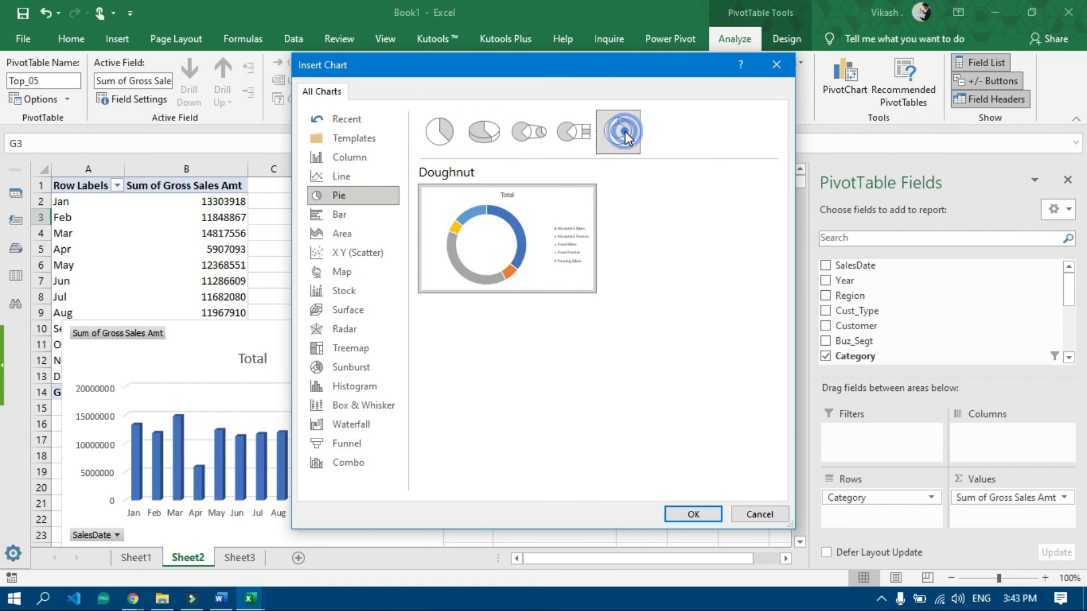
{"action": "left_click", "coordinate": [700, 512]}
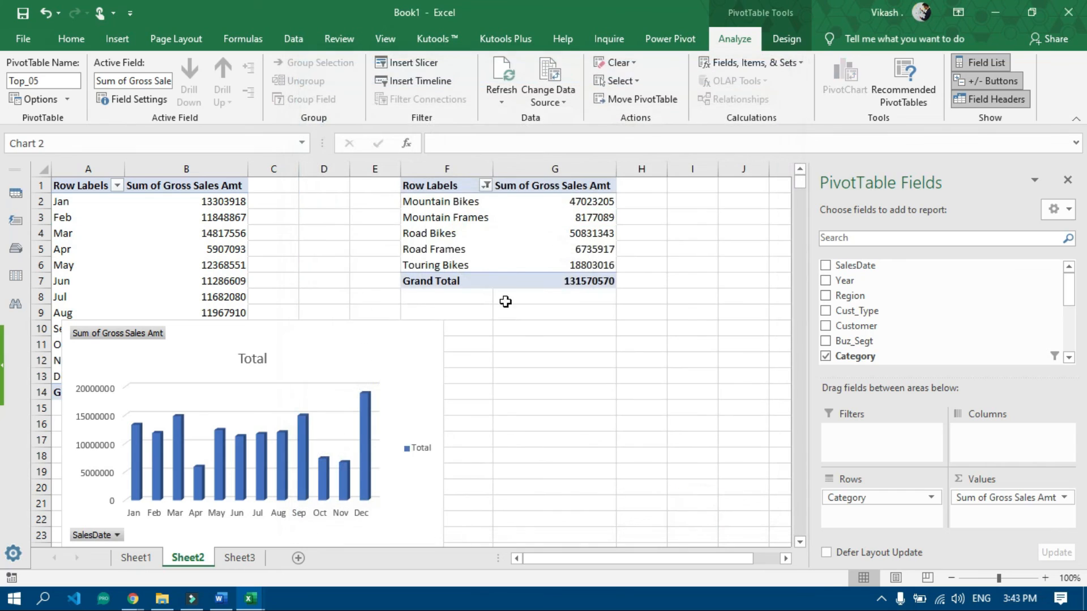
{"action": "left_click_drag", "start_coordinate": [485, 256], "coordinate": [701, 339]}
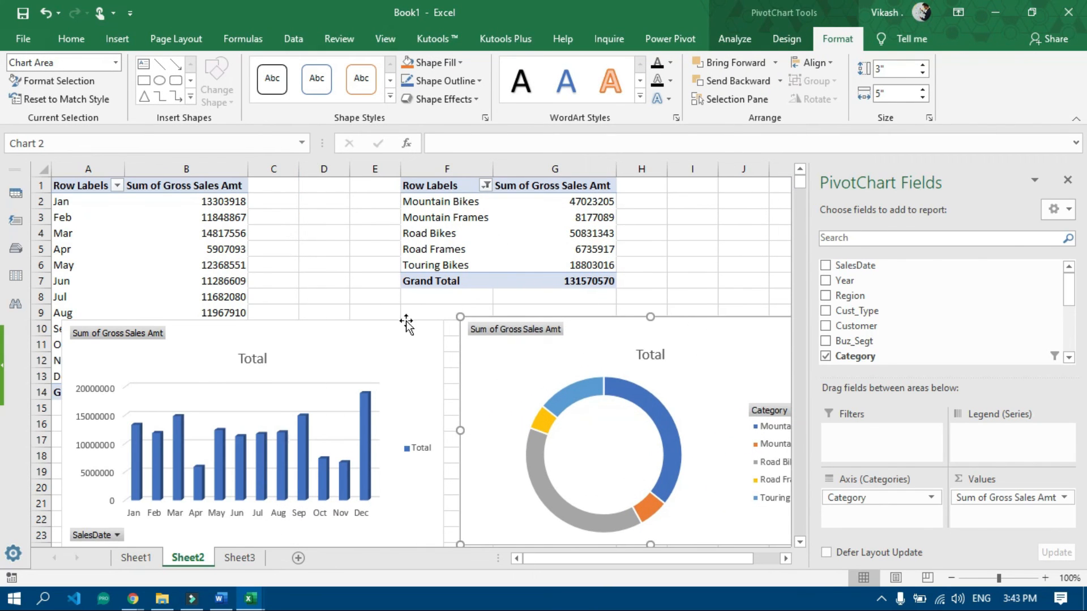
- Move both PivotCharts together from Sheet2 to Sheet3 by cutting and pasting them at cell A1
{"action": "left_click", "coordinate": [366, 355]}
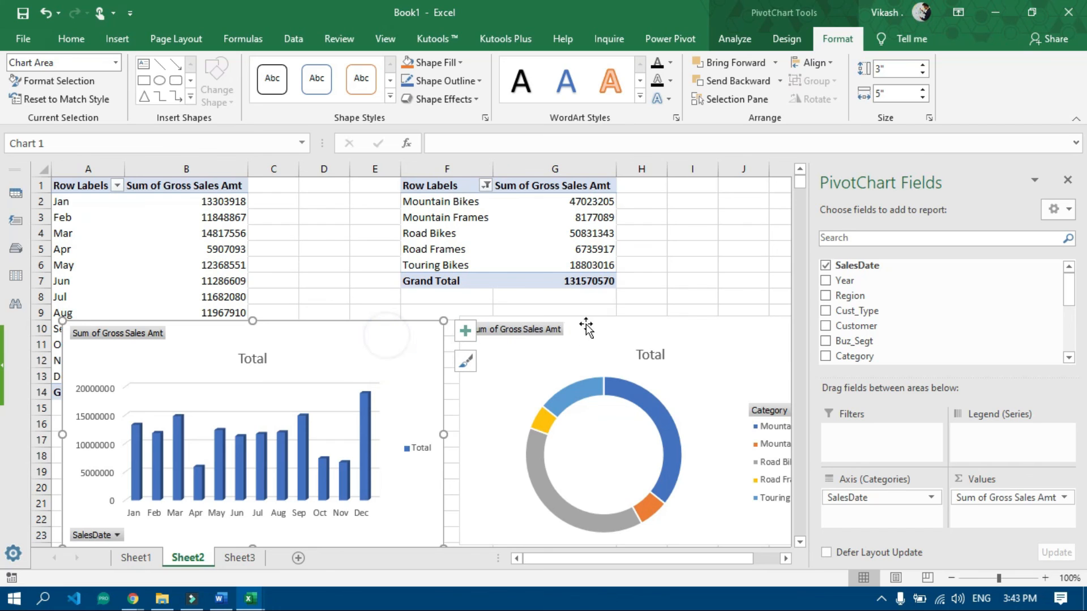
{"action": "left_click", "coordinate": [670, 330], "text": "ctrl"}
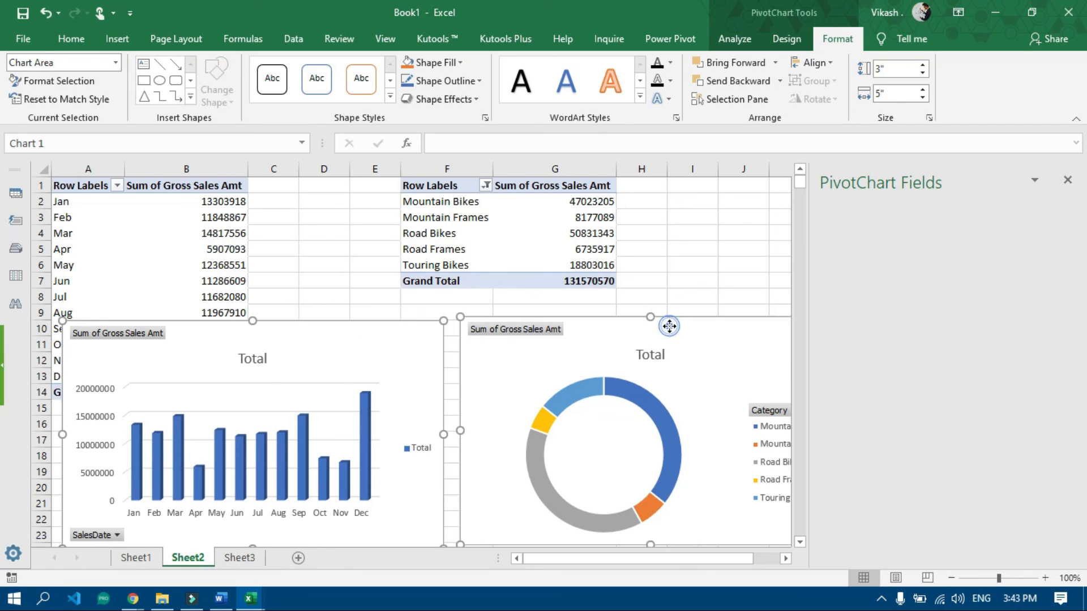
{"action": "left_click", "coordinate": [238, 559]}
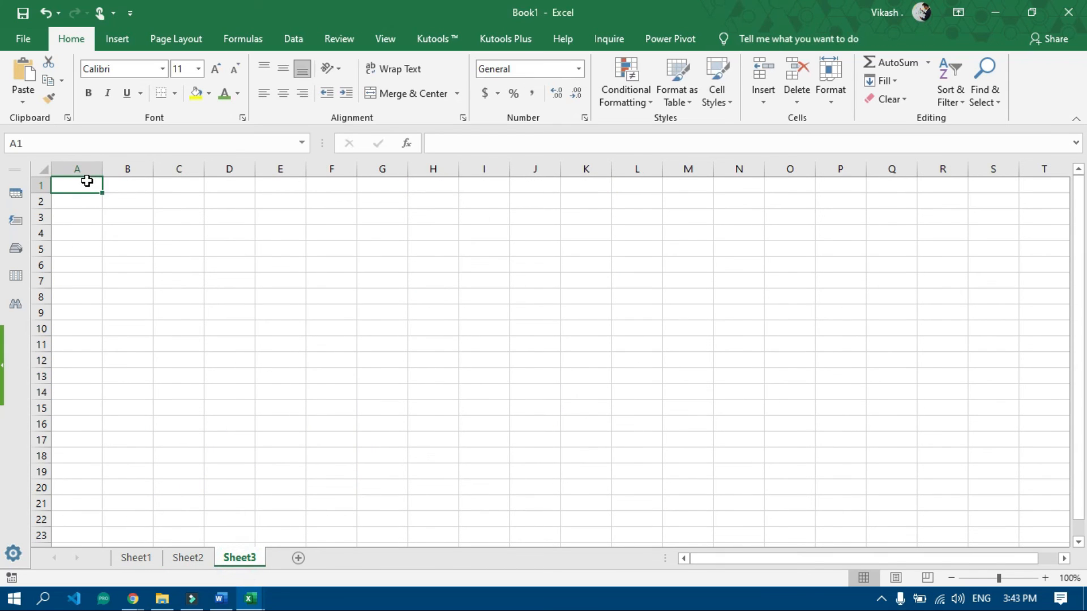
{"action": "left_click", "coordinate": [188, 558]}
{"action": "key", "text": "Delete"}
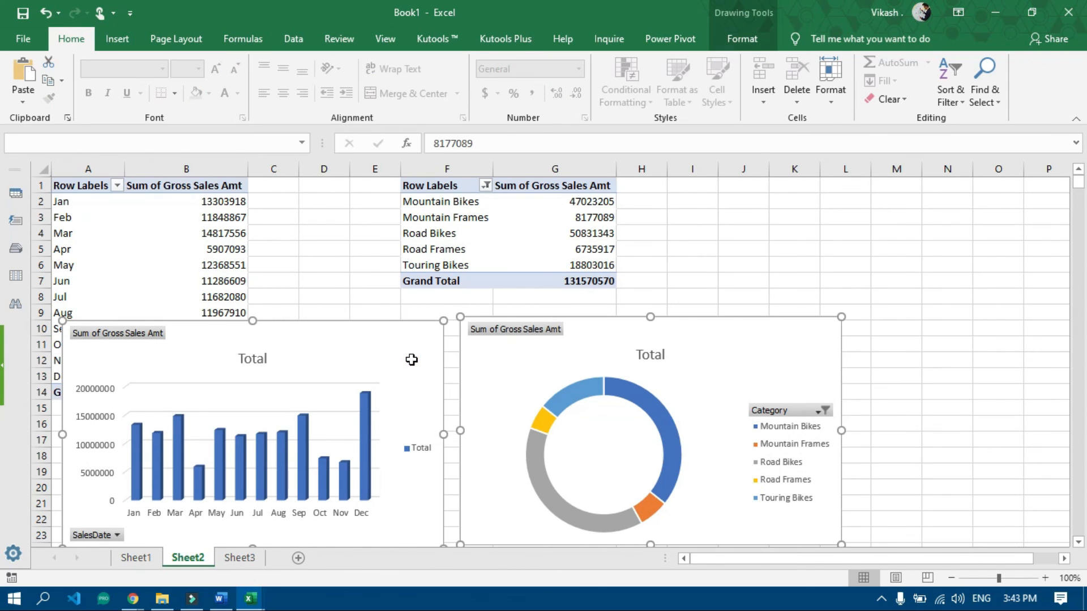
{"action": "left_click", "coordinate": [239, 559]}
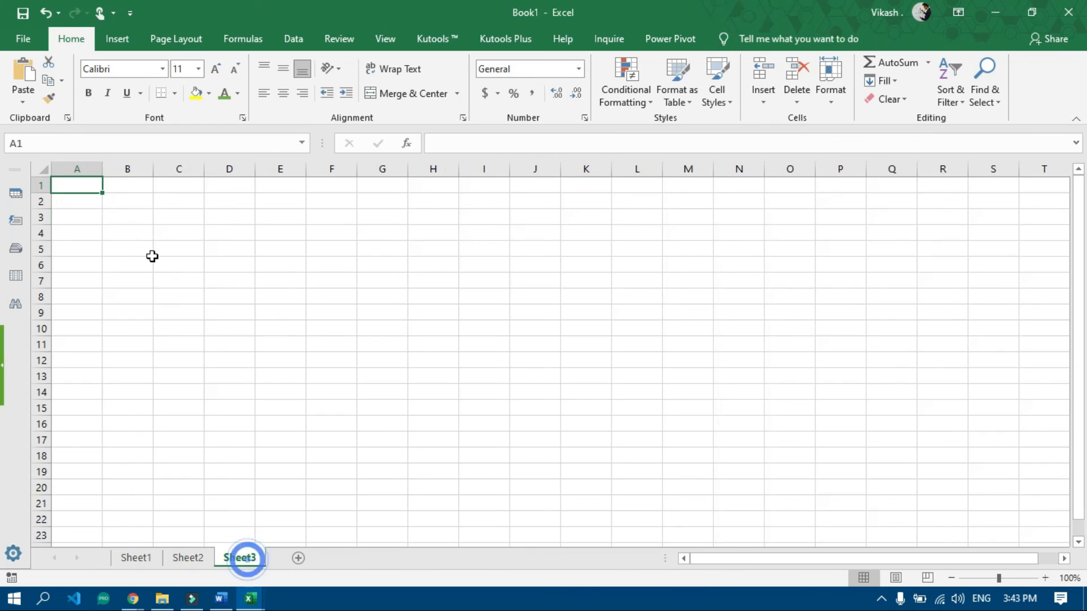
{"action": "left_click", "coordinate": [84, 190]}
{"action": "key", "text": "ctrl+v"}
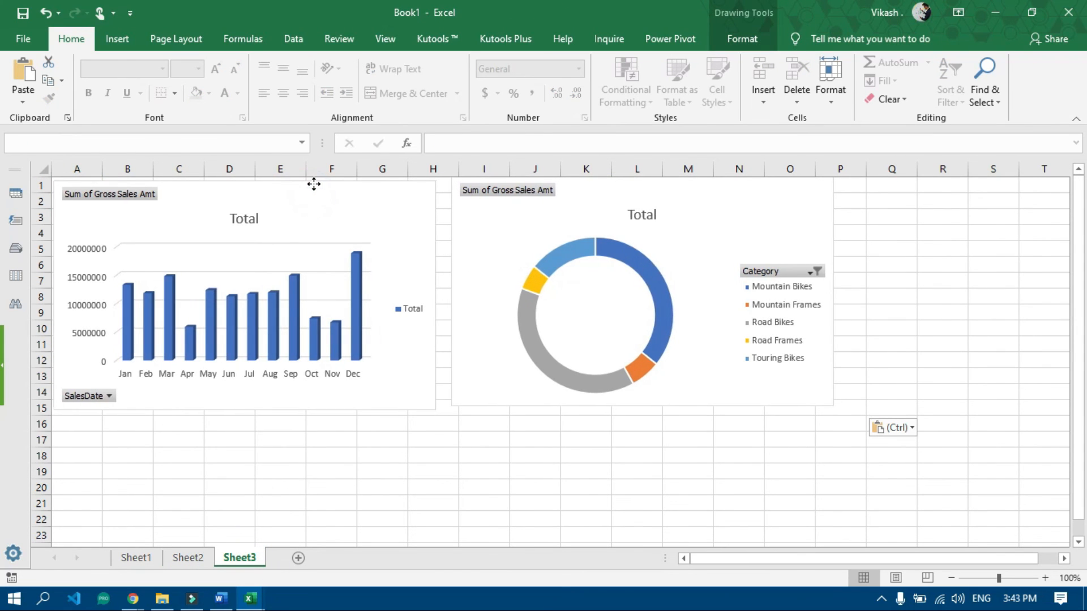
- Close the Format Chart Area and PivotChart Fields panes, and move the doughnut chart to start near row 10 in column M
{"action": "left_click", "coordinate": [419, 469]}
{"action": "left_click", "coordinate": [359, 205]}
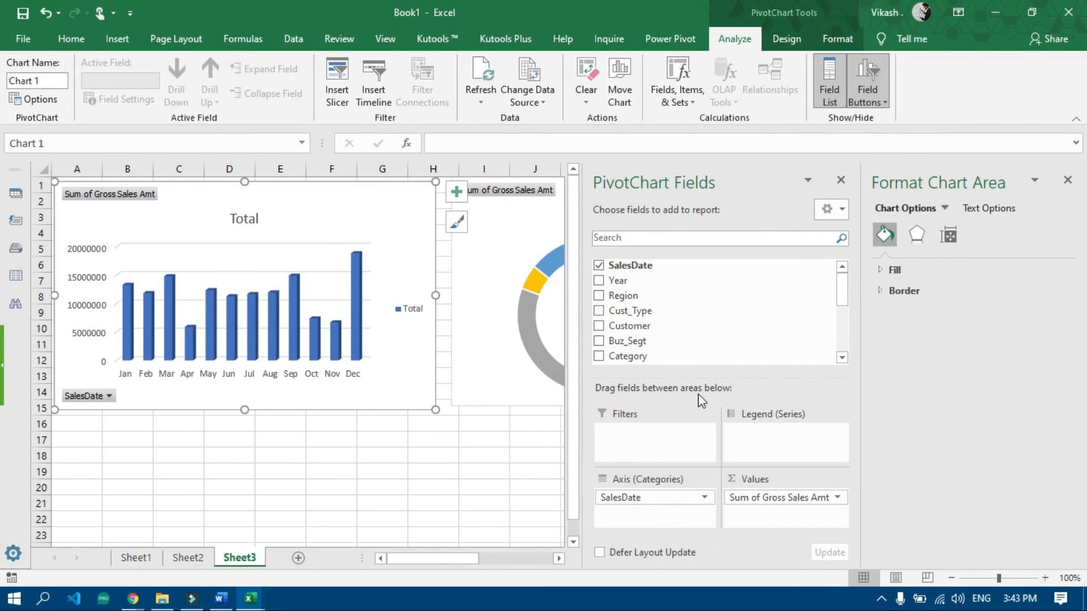
{"action": "left_click", "coordinate": [1066, 180]}
{"action": "left_click", "coordinate": [721, 202]}
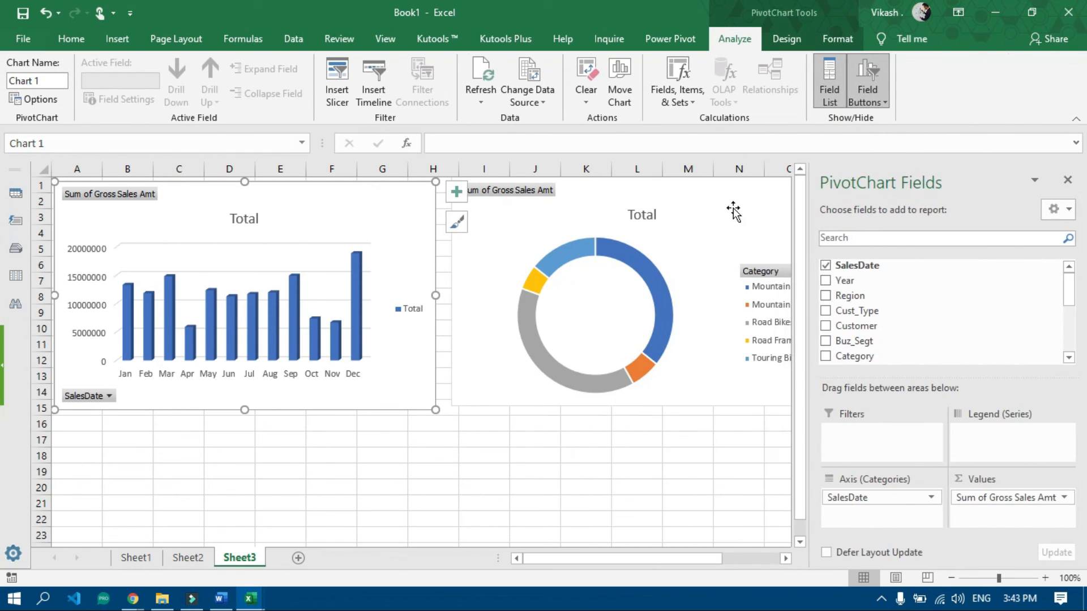
{"action": "left_click", "coordinate": [1068, 180]}
{"action": "left_click", "coordinate": [787, 205]}
{"action": "left_click_drag", "start_coordinate": [787, 205], "coordinate": [965, 347]}
- Resize the monthly column chart to span about columns A to L and rows 1 to 11, and align it to the sheet's corner
{"action": "left_click", "coordinate": [251, 216]}
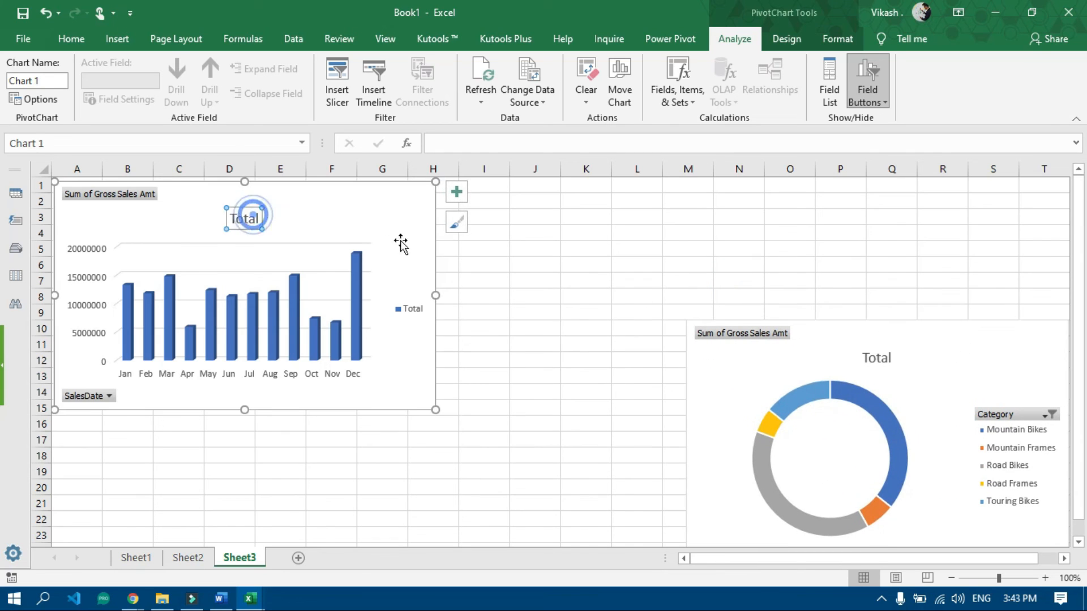
{"action": "left_click_drag", "start_coordinate": [437, 299], "coordinate": [699, 294]}
{"action": "left_click_drag", "start_coordinate": [376, 403], "coordinate": [376, 358]}
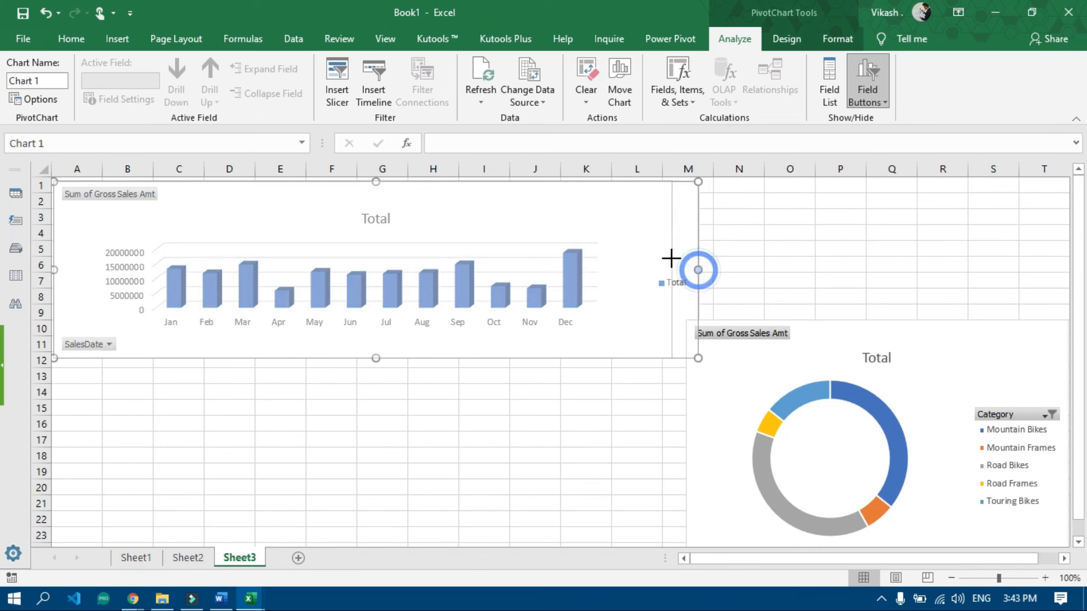
{"action": "left_click_drag", "start_coordinate": [698, 272], "coordinate": [672, 271]}
{"action": "left_click", "coordinate": [646, 282]}
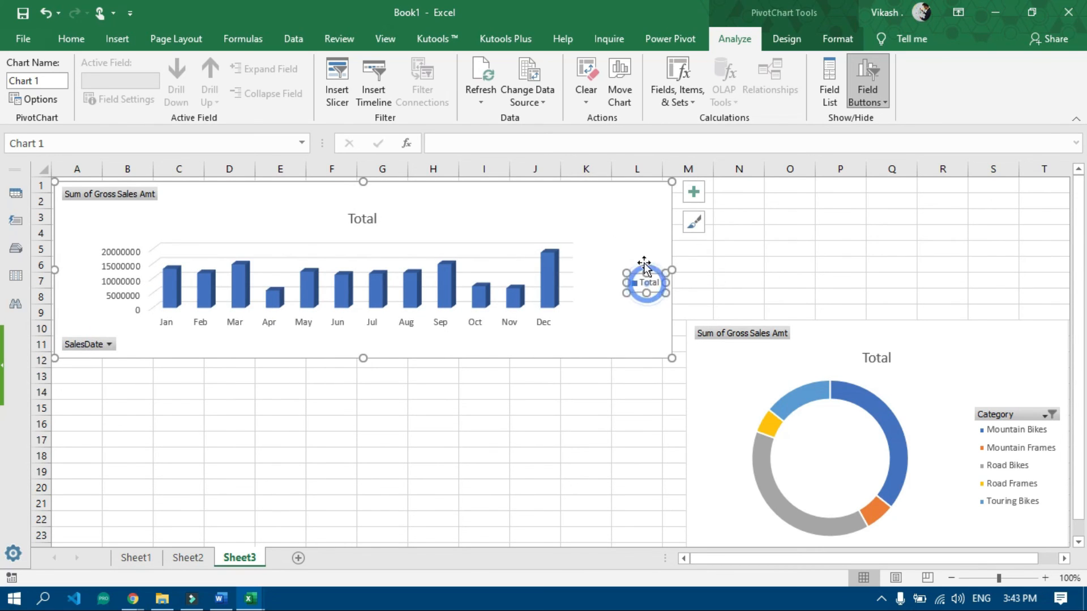
{"action": "left_click", "coordinate": [745, 250]}
{"action": "left_click", "coordinate": [619, 235]}
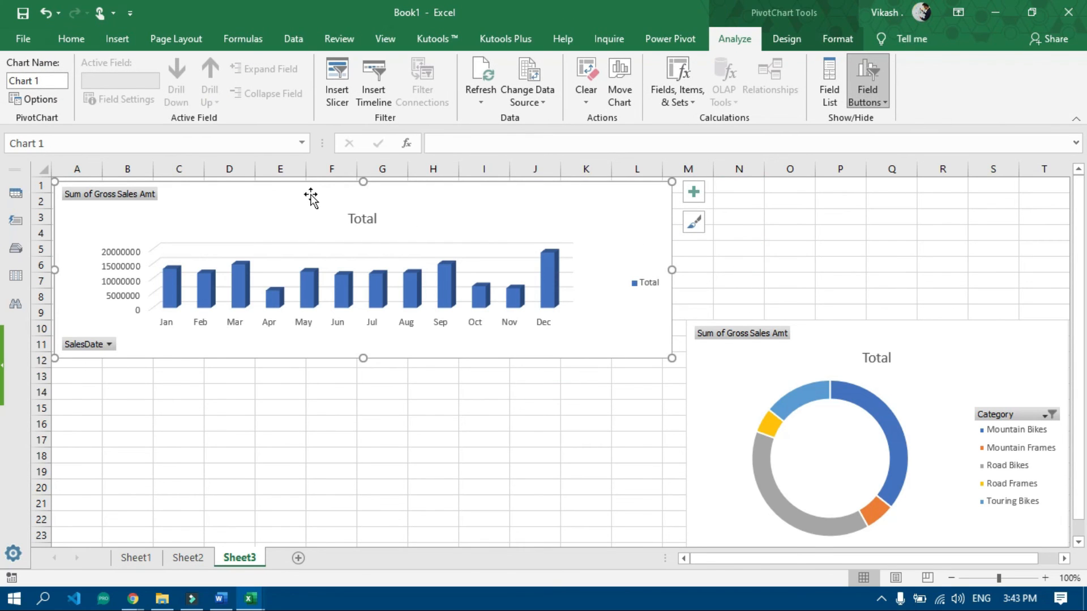
{"action": "left_click_drag", "start_coordinate": [311, 184], "coordinate": [307, 179]}
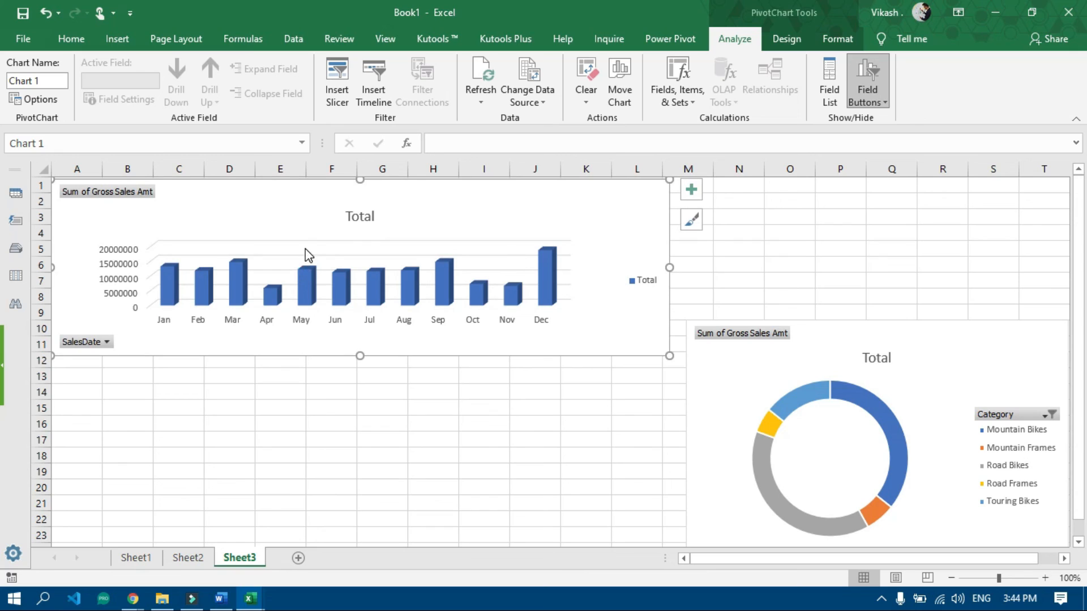